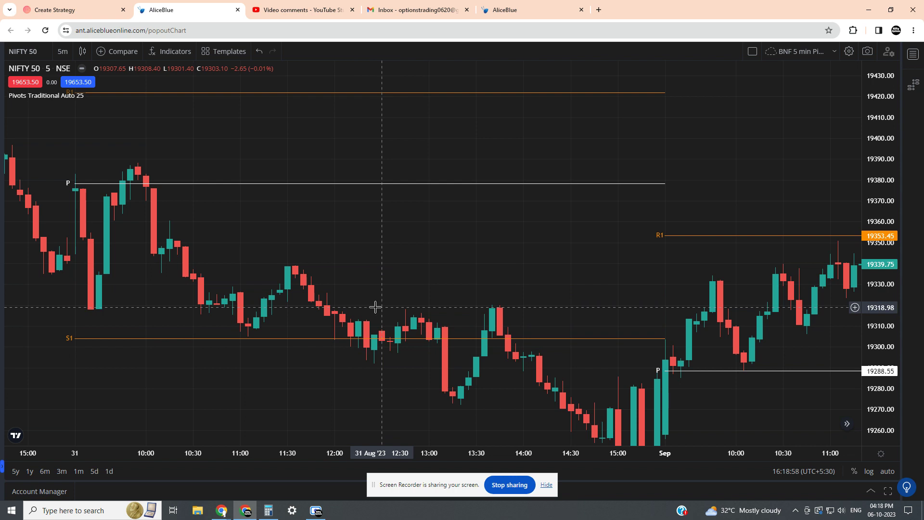
pyautogui.moveTo(482, 310); pyautogui.dragTo(388, 229)
pyautogui.moveTo(609, 329); pyautogui.dragTo(347, 330)
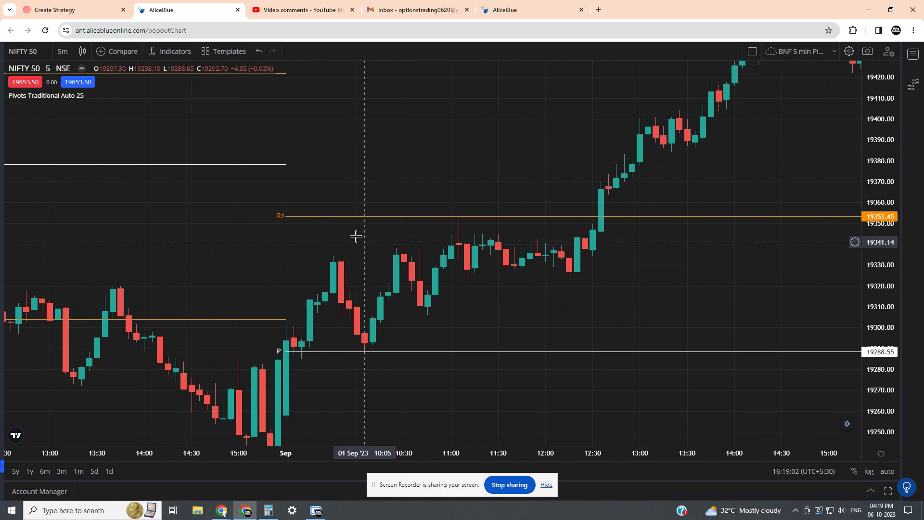
pyautogui.moveTo(620, 232); pyautogui.dragTo(530, 258)
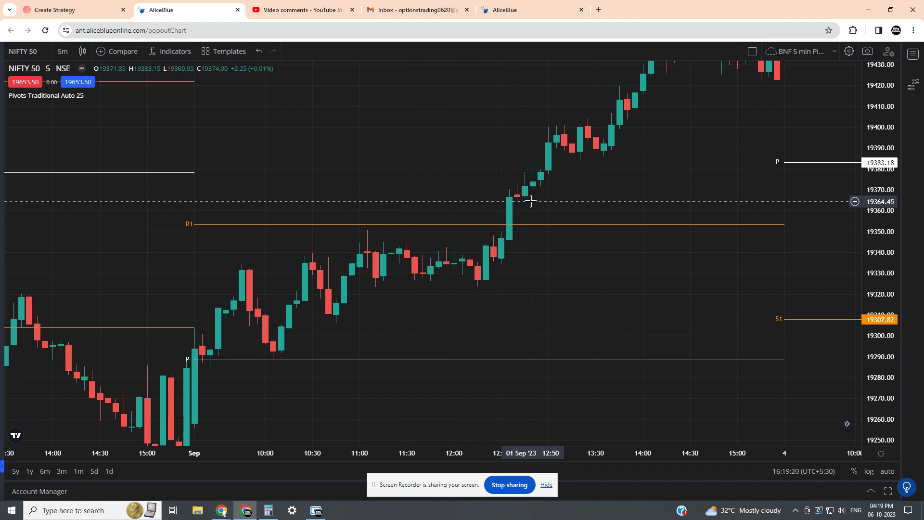
# - Switch to the Tradetron Create Strategy page and name the strategy "Pivot Nifty"
pyautogui.click(74, 12)
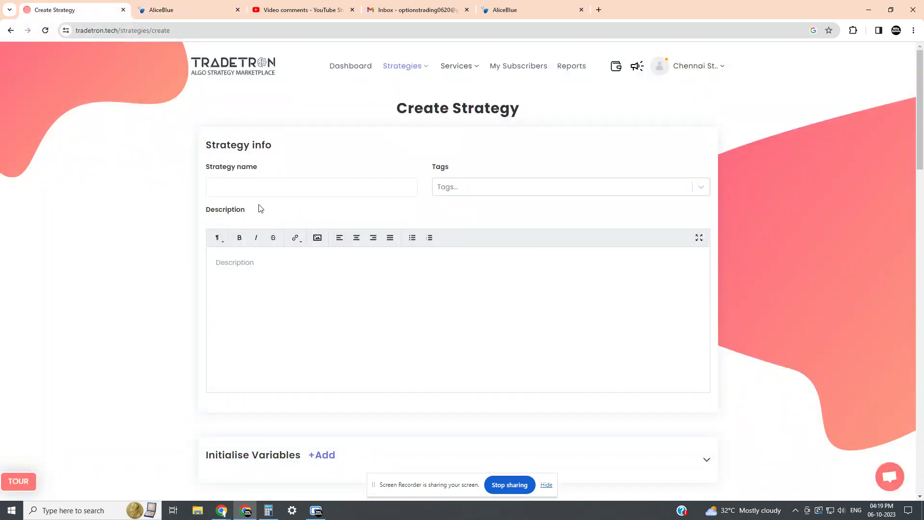
pyautogui.click(260, 189)
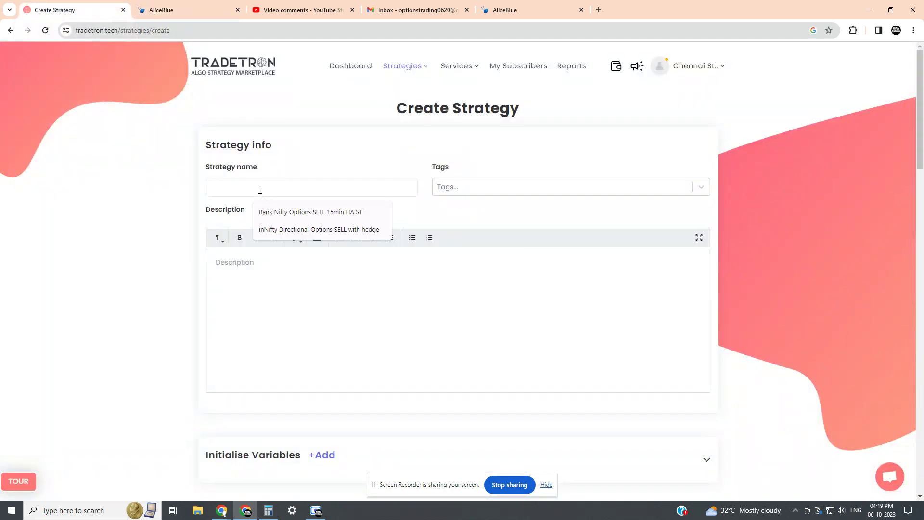
pyautogui.write('Pi')
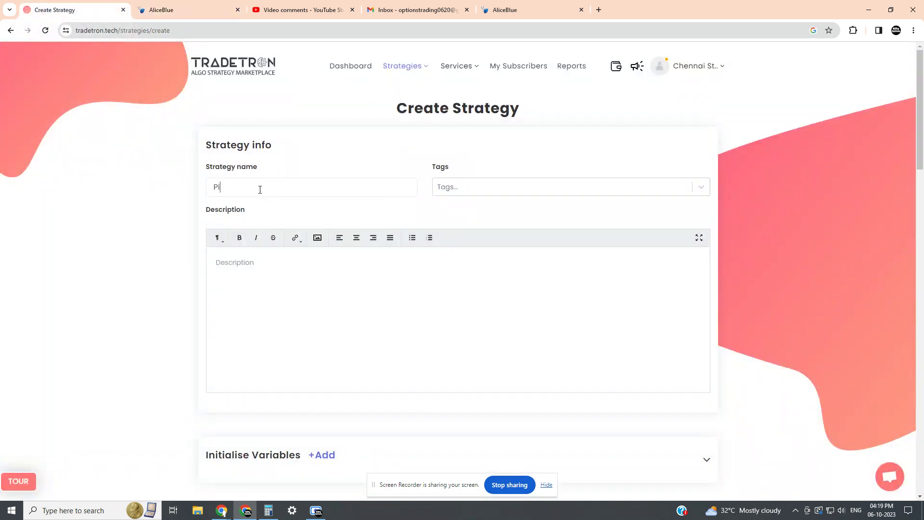
pyautogui.write('vot Nifty')
# - Start an entry condition for Set 1 with the Time keyword for the NSE exchange
pyautogui.scroll(-7, 126, 284)
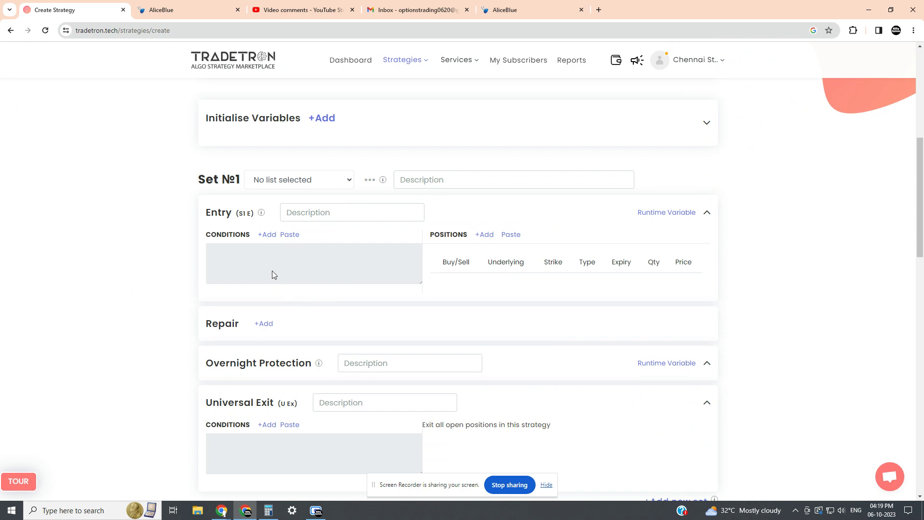
pyautogui.click(268, 235)
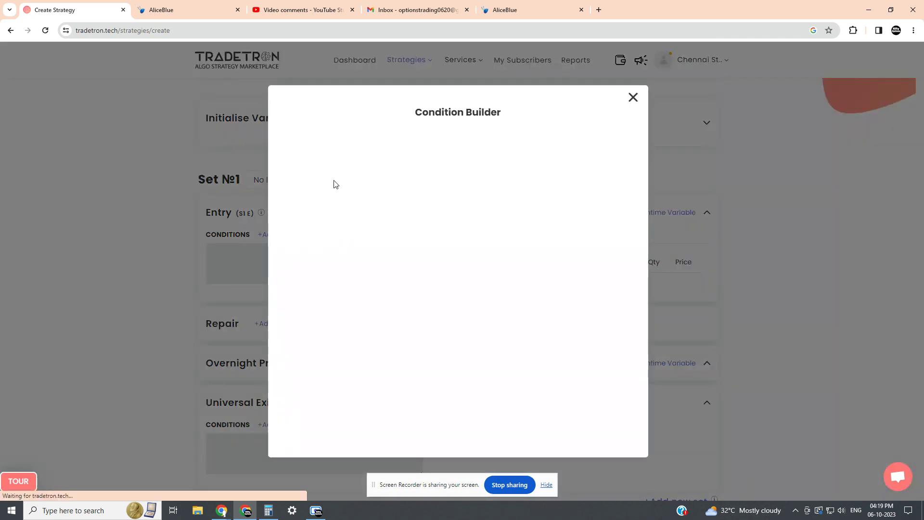
pyautogui.click(331, 164)
pyautogui.write('time')
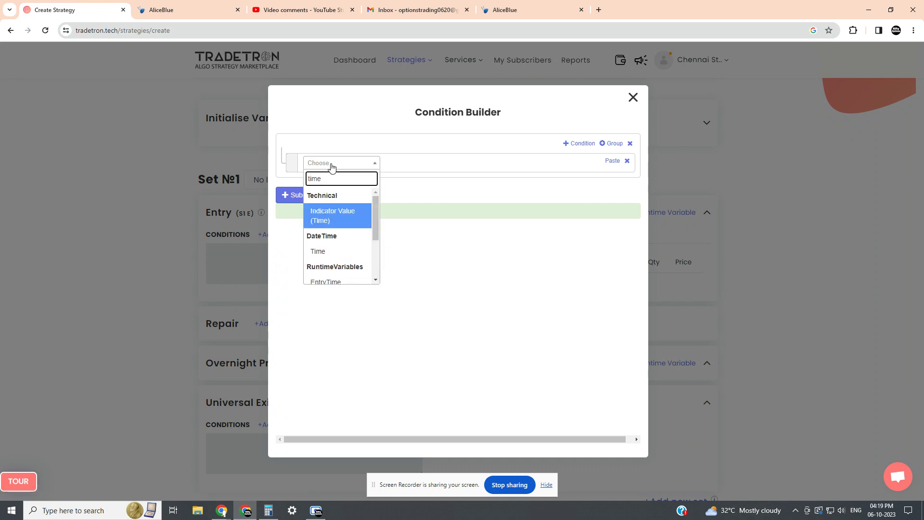
pyautogui.click(335, 251)
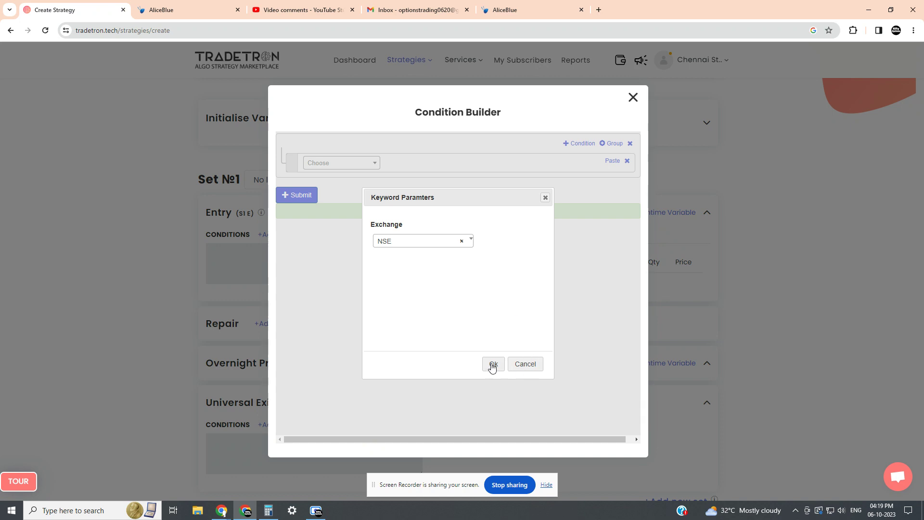
pyautogui.click(494, 366)
# - Complete the time condition with a >= comparison against the Number 0925
pyautogui.click(326, 165)
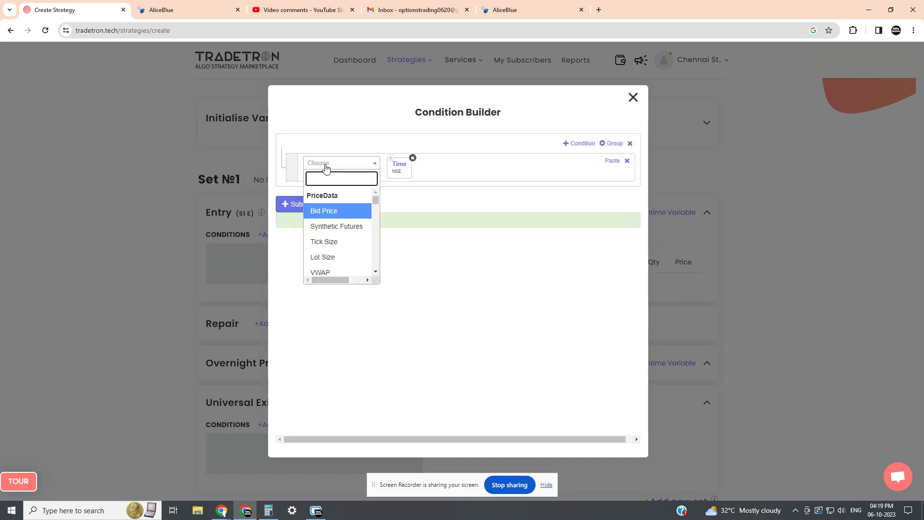
pyautogui.write('>')
pyautogui.click(340, 227)
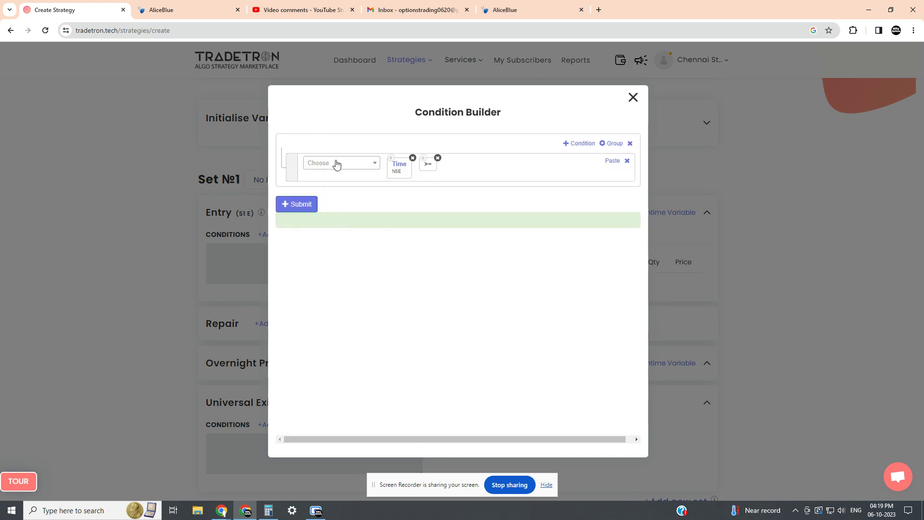
pyautogui.click(336, 163)
pyautogui.write('num')
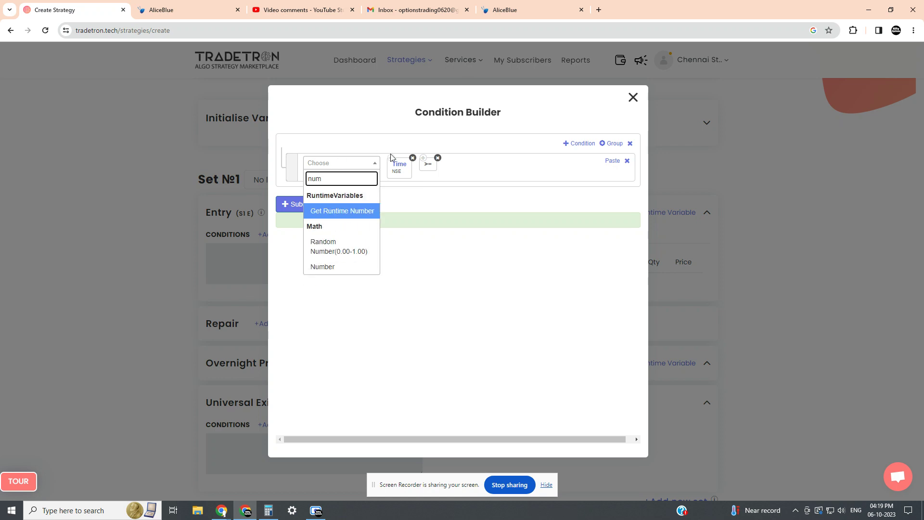
pyautogui.click(356, 266)
pyautogui.write('925')
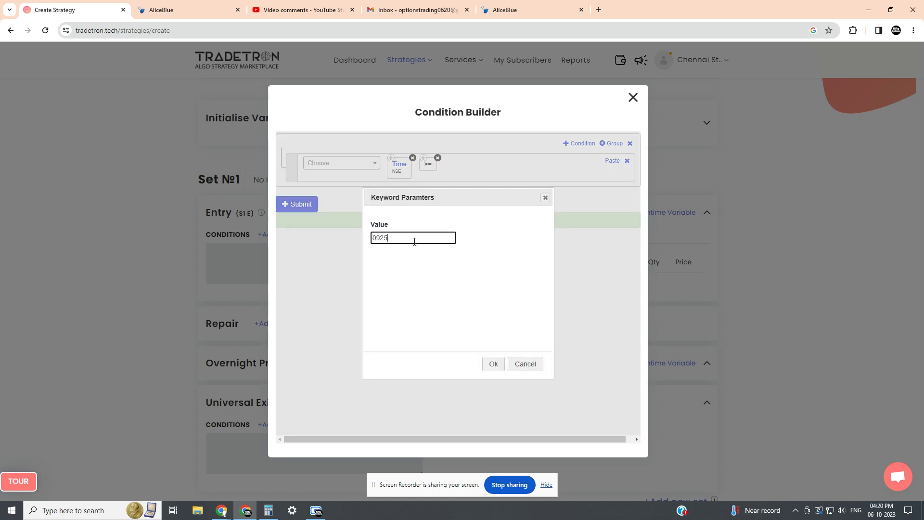
pyautogui.click(493, 364)
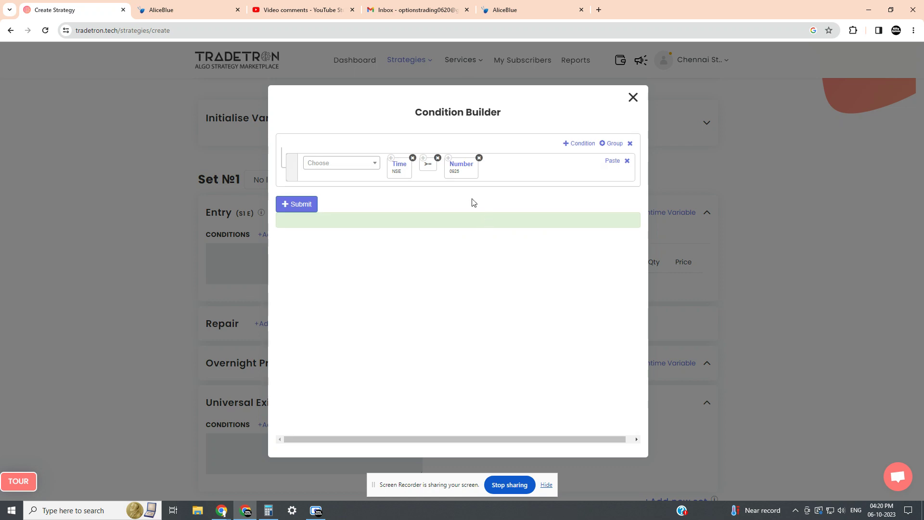
# - Add a second AND condition with the technical Position keyword, using the CLOSE series at position -2
pyautogui.click(581, 144)
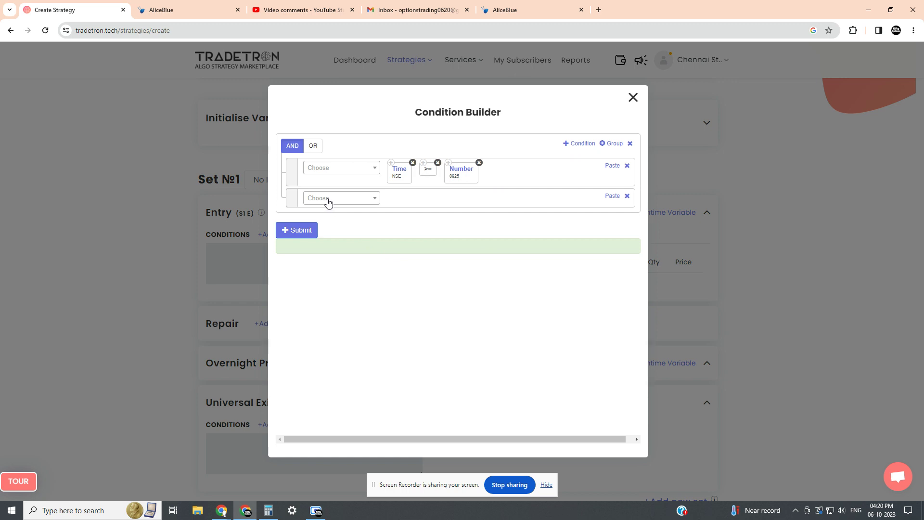
pyautogui.click(182, 8)
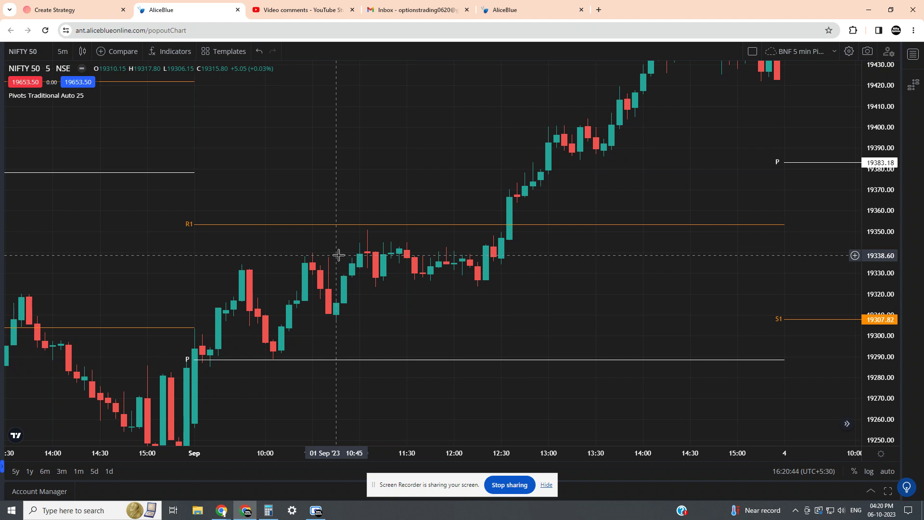
pyautogui.click(87, 12)
pyautogui.click(341, 198)
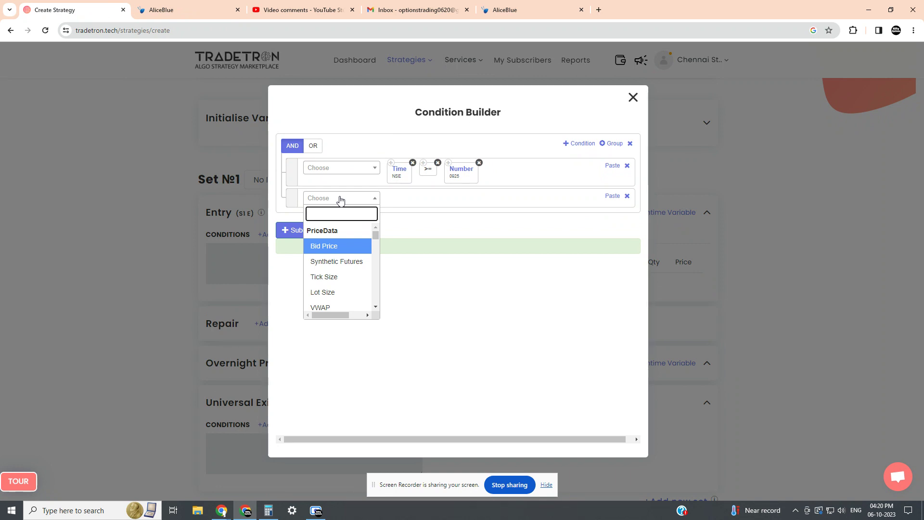
pyautogui.write('po')
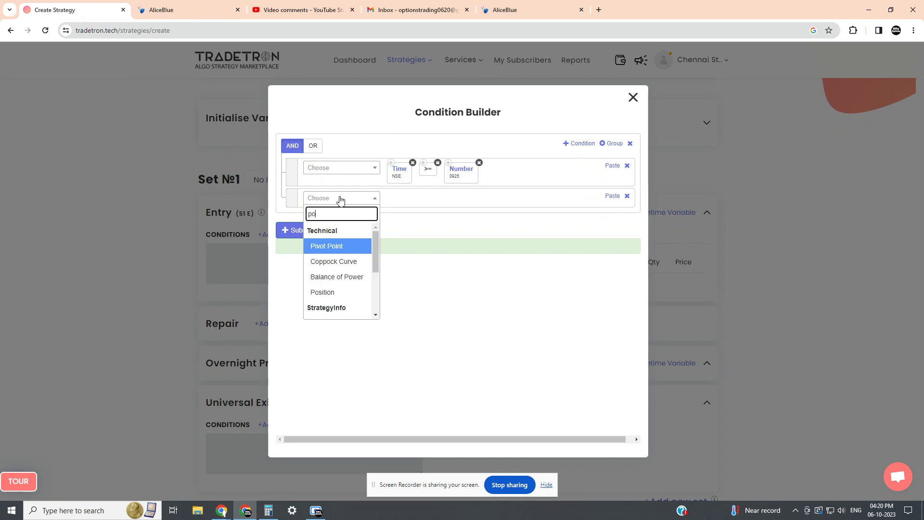
pyautogui.write('si')
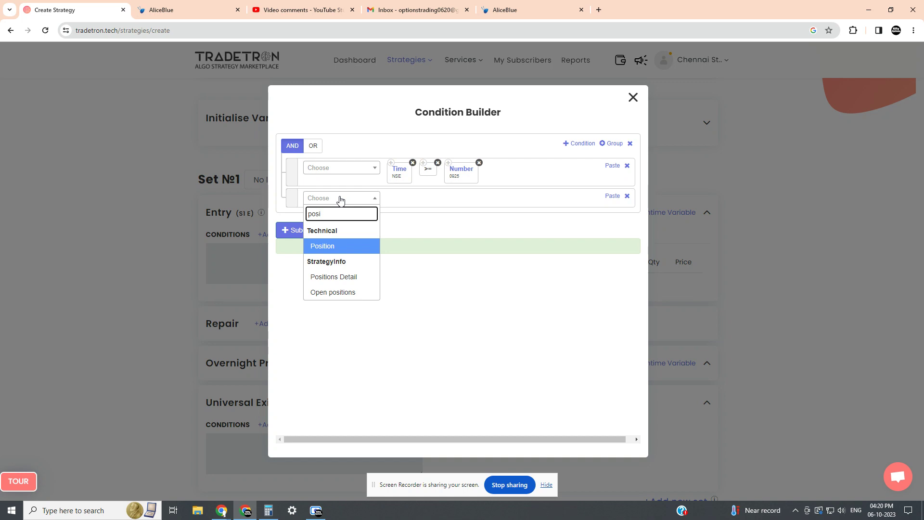
pyautogui.click(354, 248)
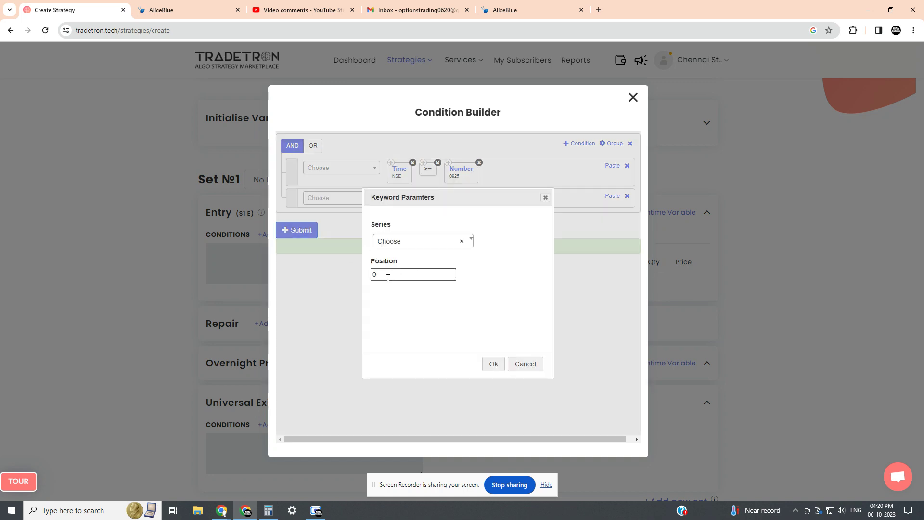
pyautogui.moveTo(386, 275); pyautogui.dragTo(353, 285)
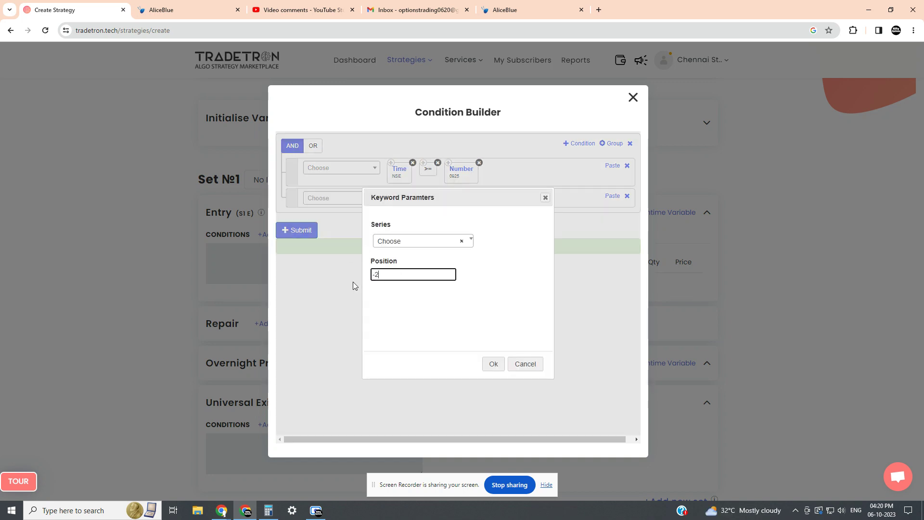
pyautogui.click(403, 246)
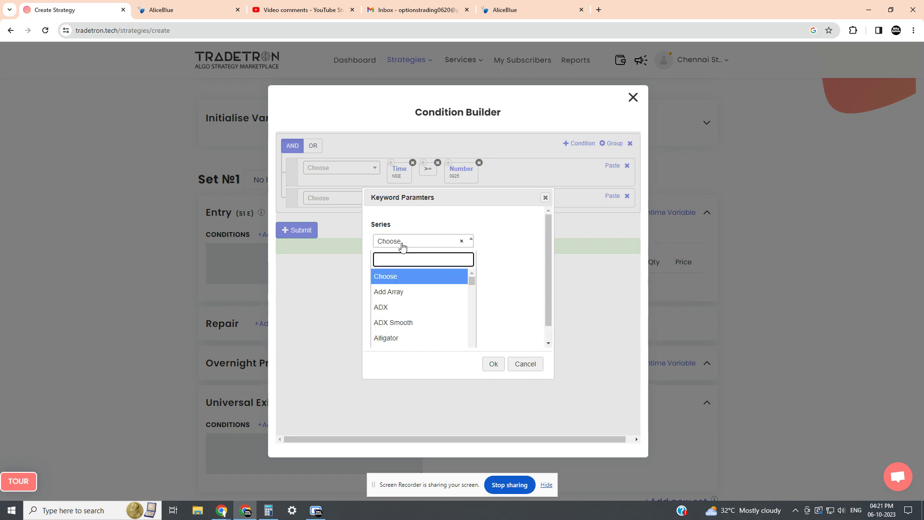
pyautogui.write('clo')
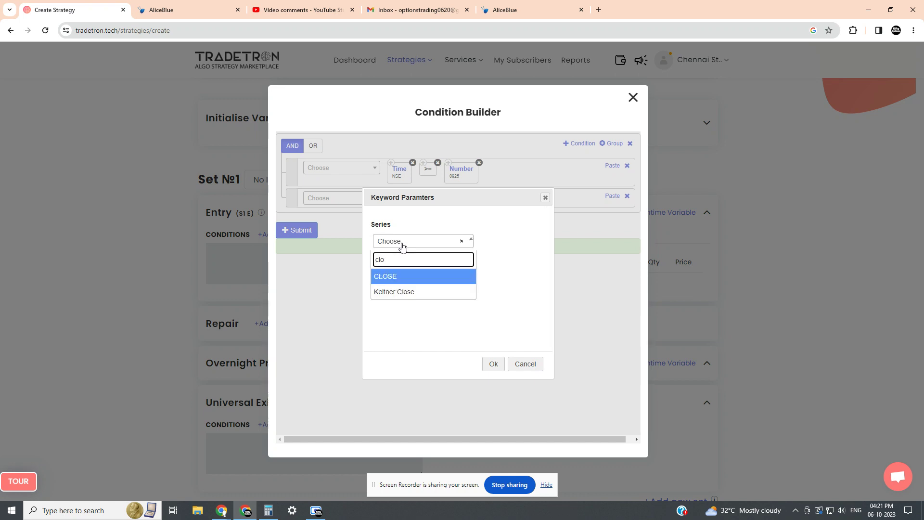
pyautogui.click(406, 277)
pyautogui.click(493, 364)
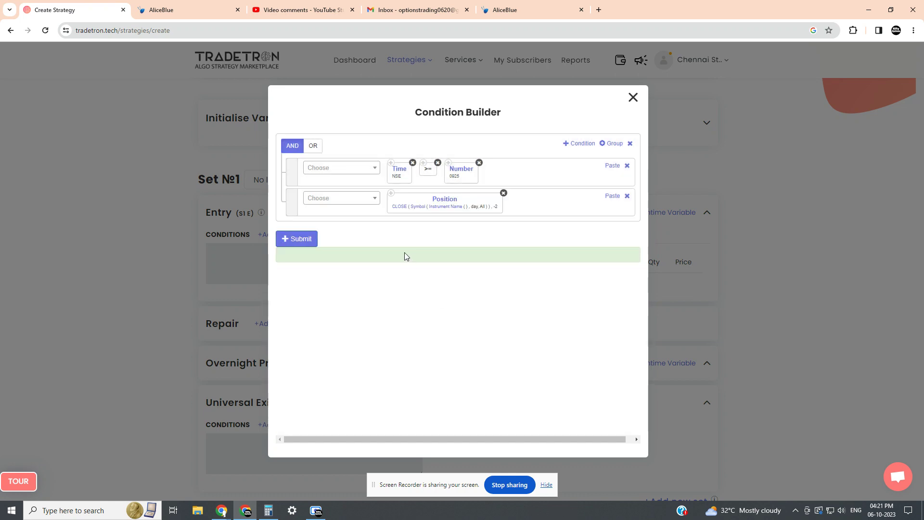
# - Set the candle type of the CLOSE series in the second condition to 5m
pyautogui.click(416, 210)
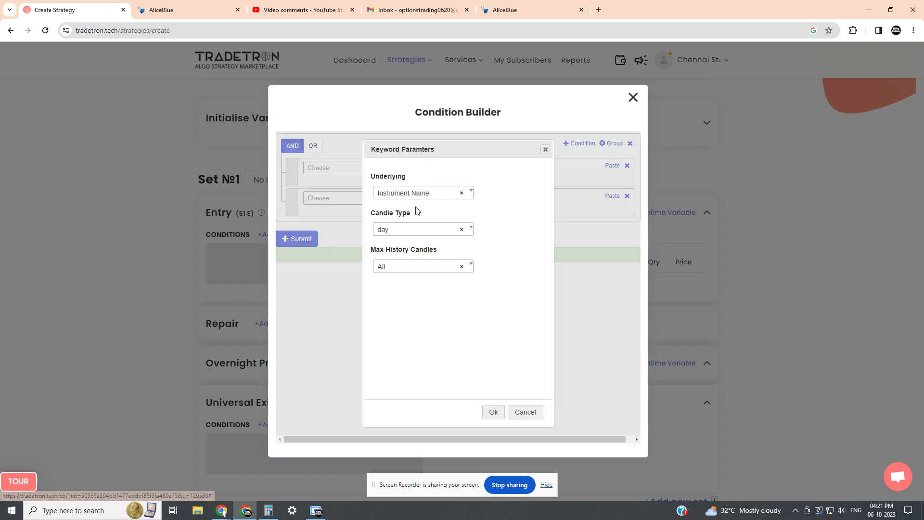
pyautogui.click(409, 234)
pyautogui.write('5')
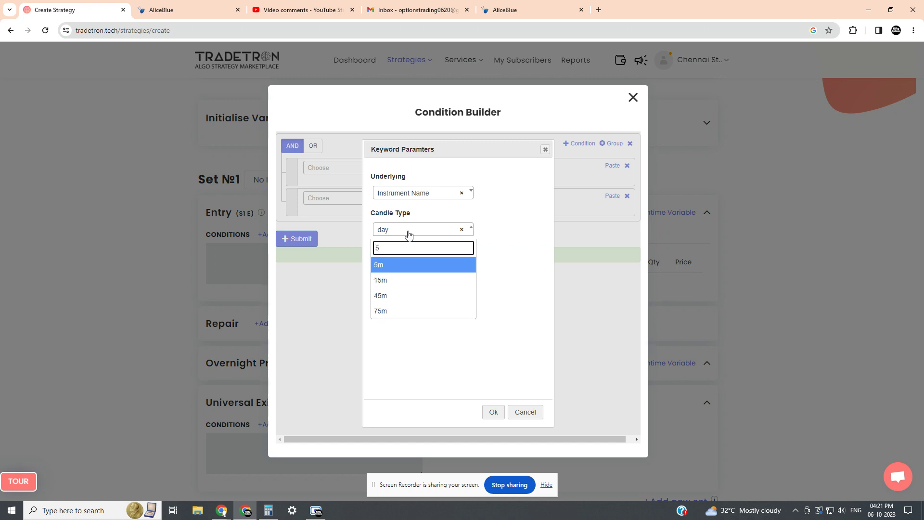
pyautogui.click(419, 264)
pyautogui.click(494, 412)
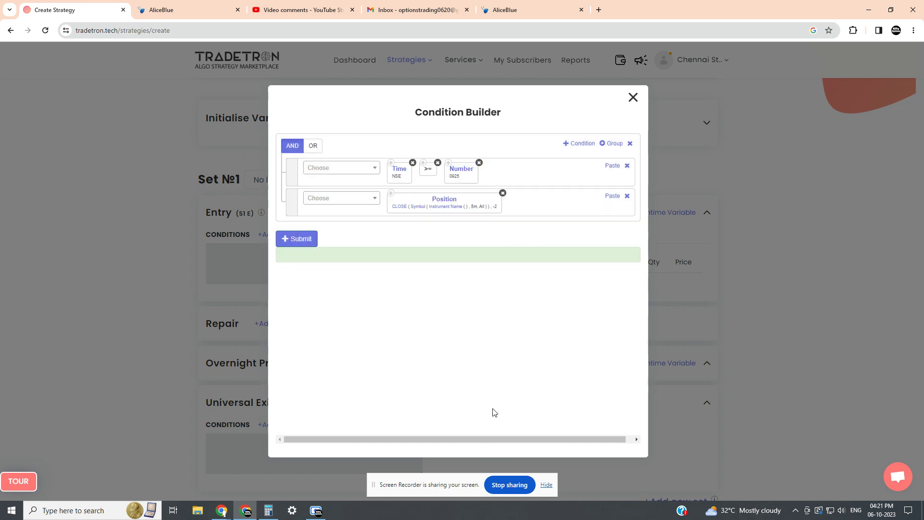
# - Set the instrument of the CLOSE series to exchange NFO with underlying NFO - NIFTY 50
pyautogui.click(440, 212)
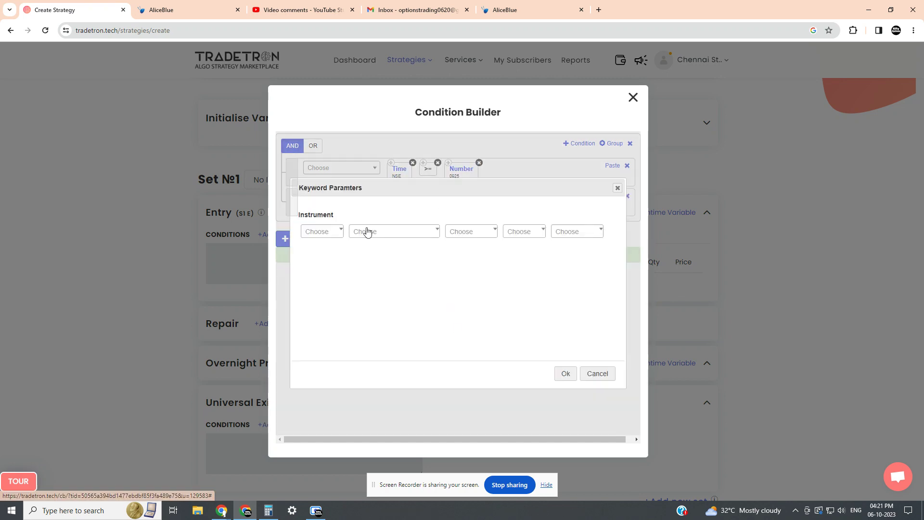
pyautogui.click(323, 233)
pyautogui.write('nf')
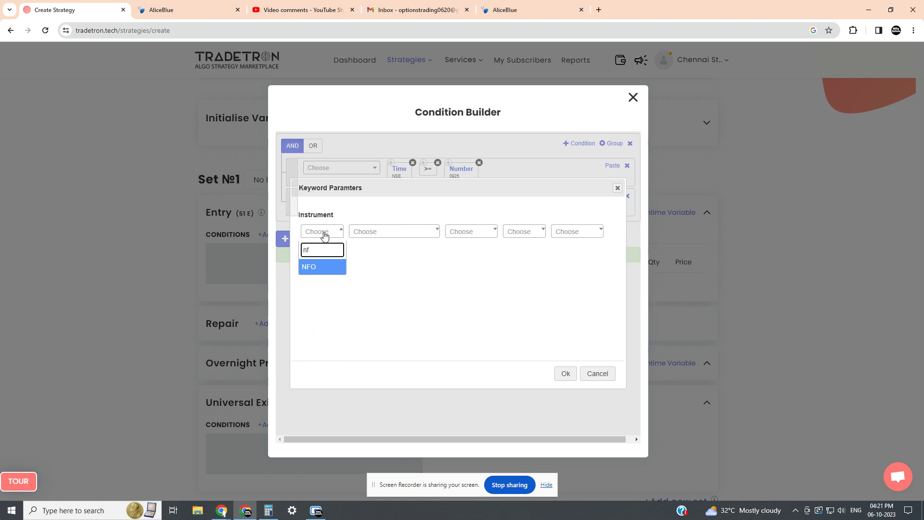
pyautogui.click(316, 268)
pyautogui.click(409, 235)
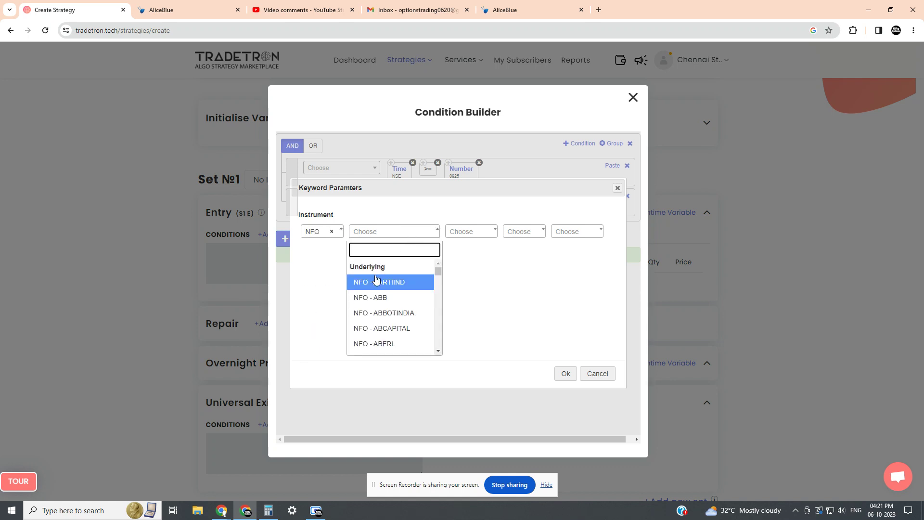
pyautogui.write('nif')
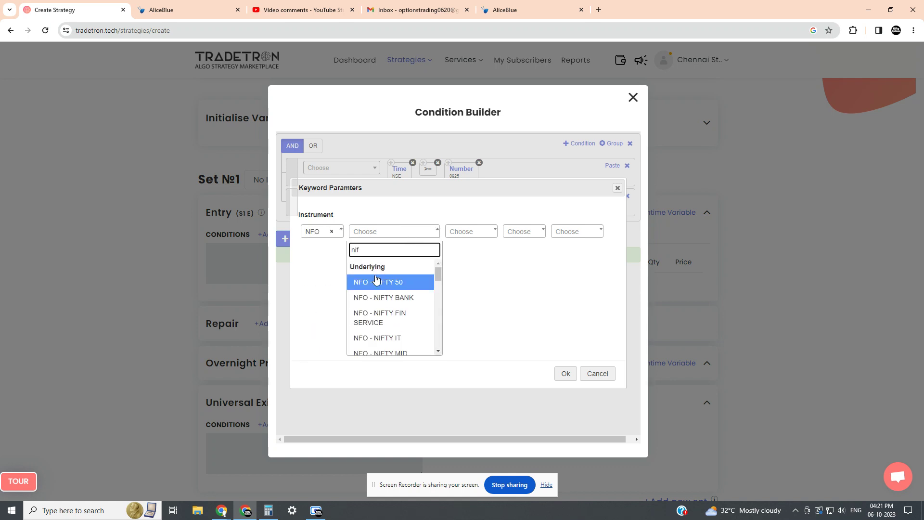
pyautogui.click(406, 281)
pyautogui.click(566, 375)
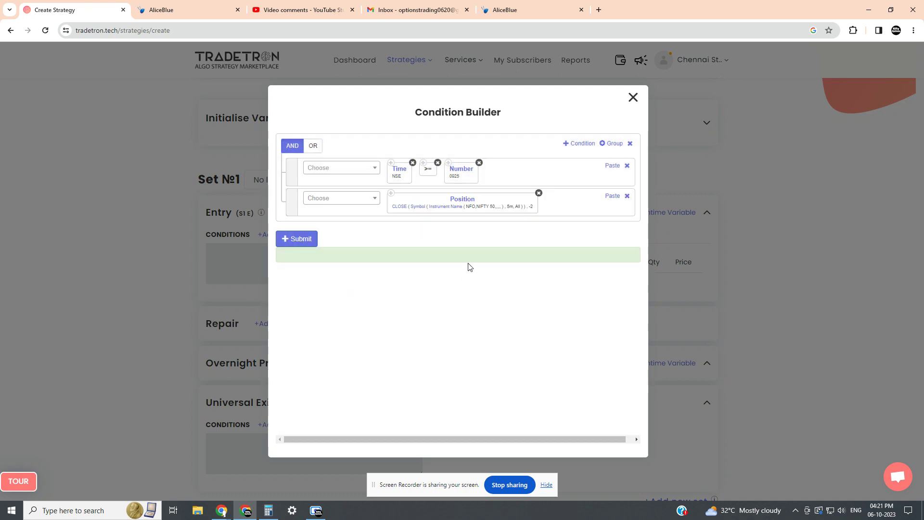
# - Append the < comparison after the Position keyword in the second condition
pyautogui.click(329, 206)
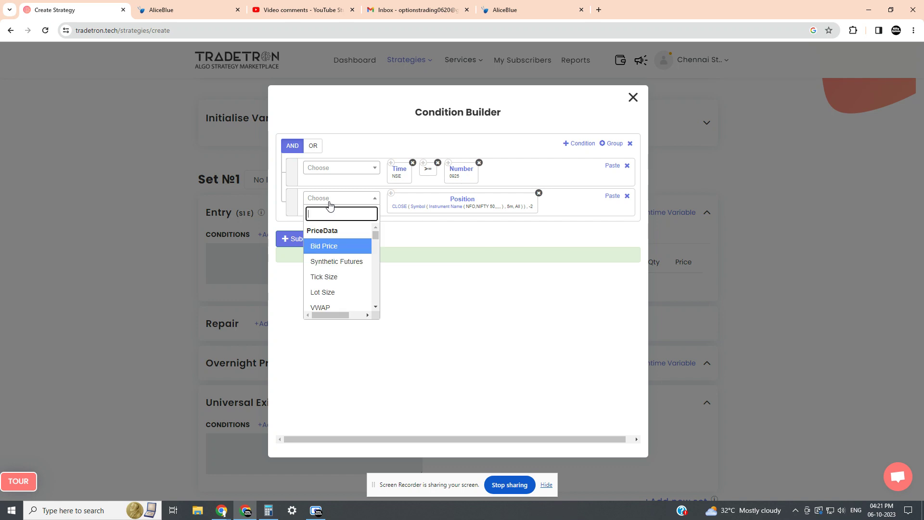
pyautogui.write('<')
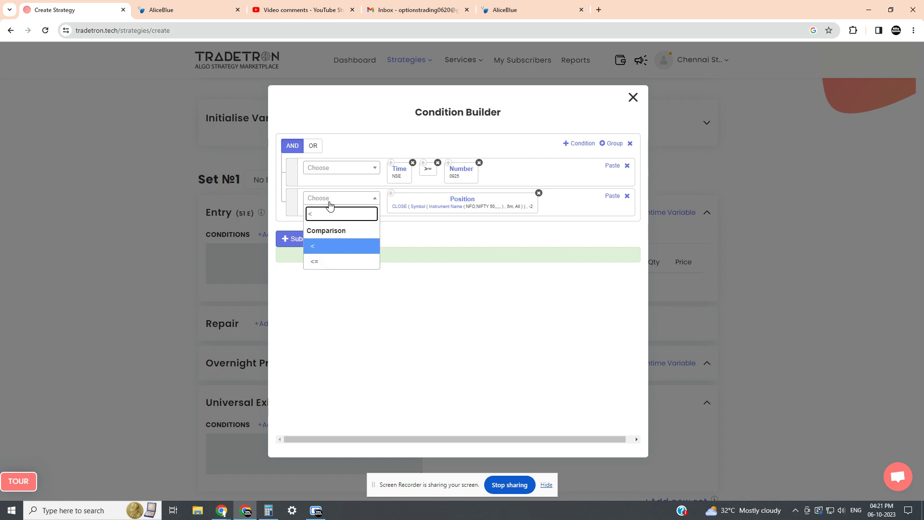
pyautogui.click(342, 247)
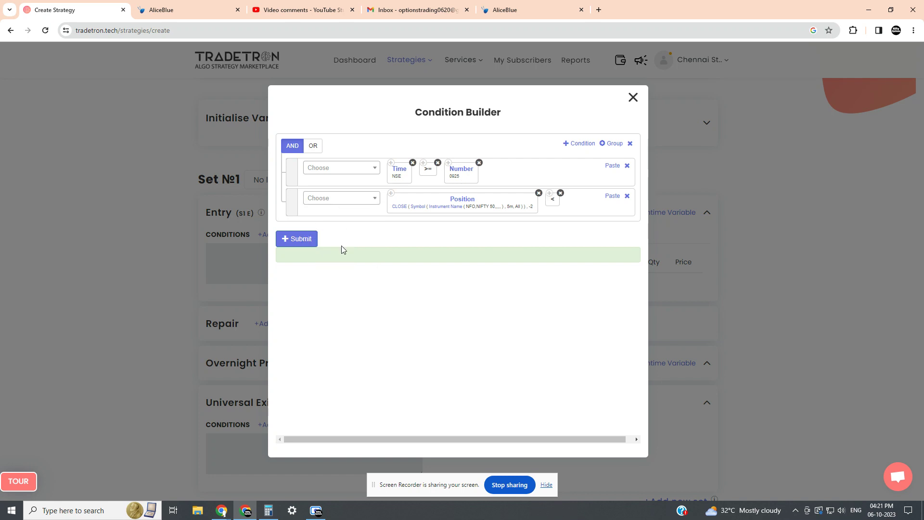
# - Add a Position keyword after the < comparison in the second condition, using the Pivot Point series at position 0
pyautogui.click(337, 201)
pyautogui.write('pos')
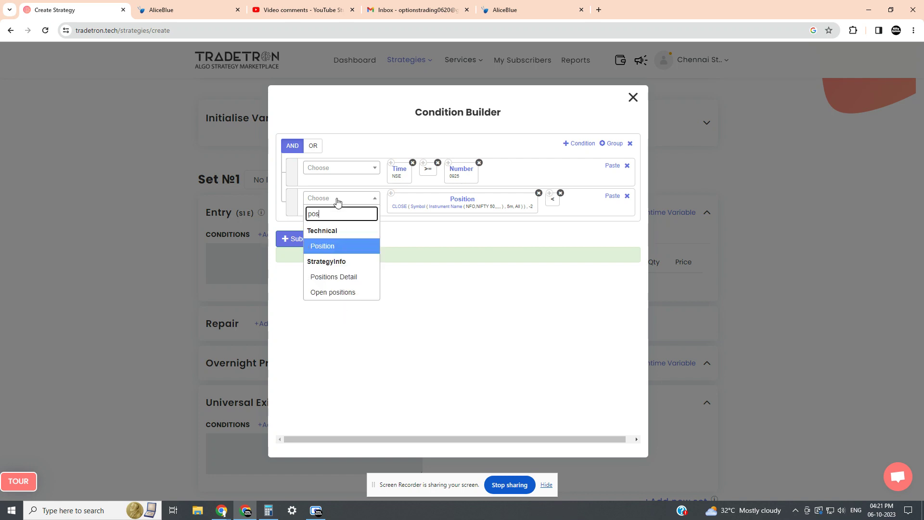
pyautogui.click(341, 245)
pyautogui.click(383, 273)
pyautogui.moveTo(382, 273); pyautogui.dragTo(357, 278)
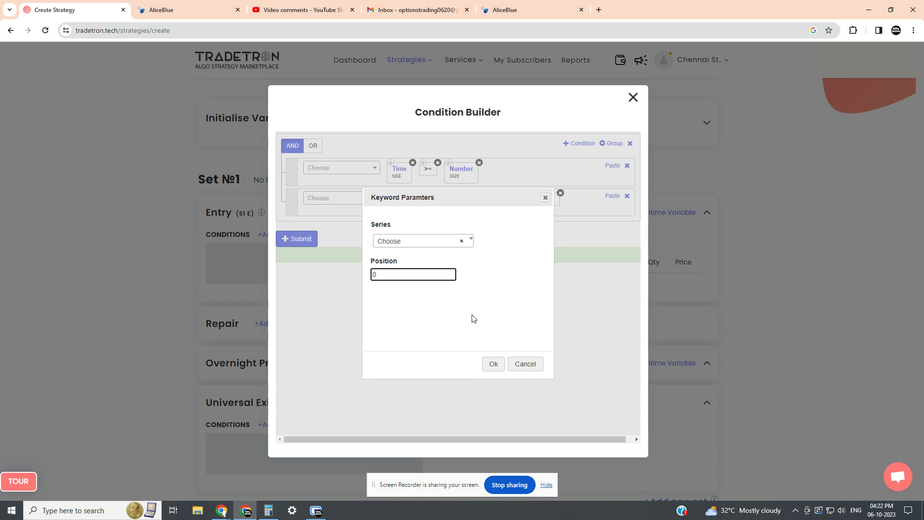
pyautogui.click(412, 243)
pyautogui.write('piv')
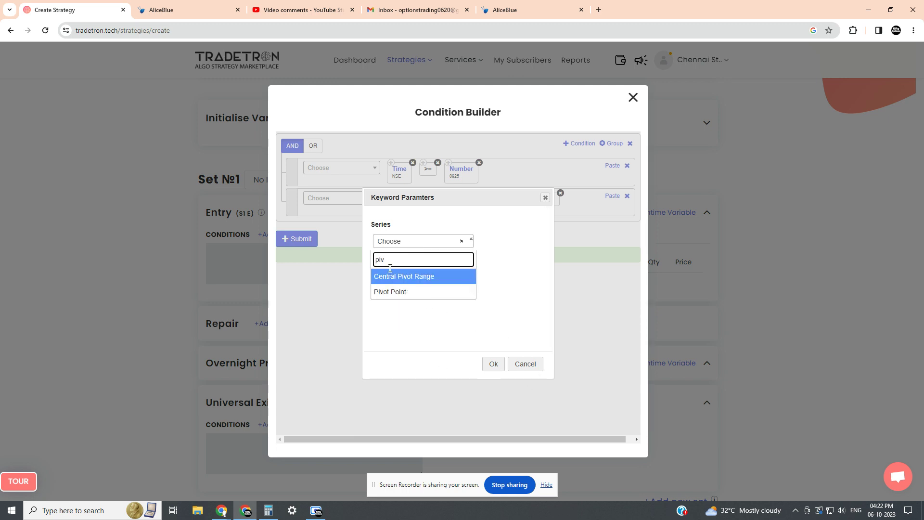
pyautogui.click(401, 292)
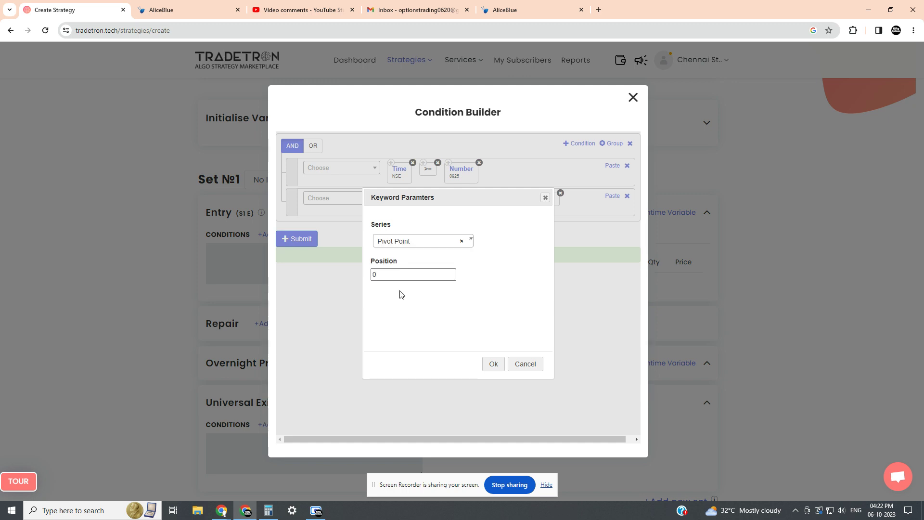
pyautogui.click(494, 364)
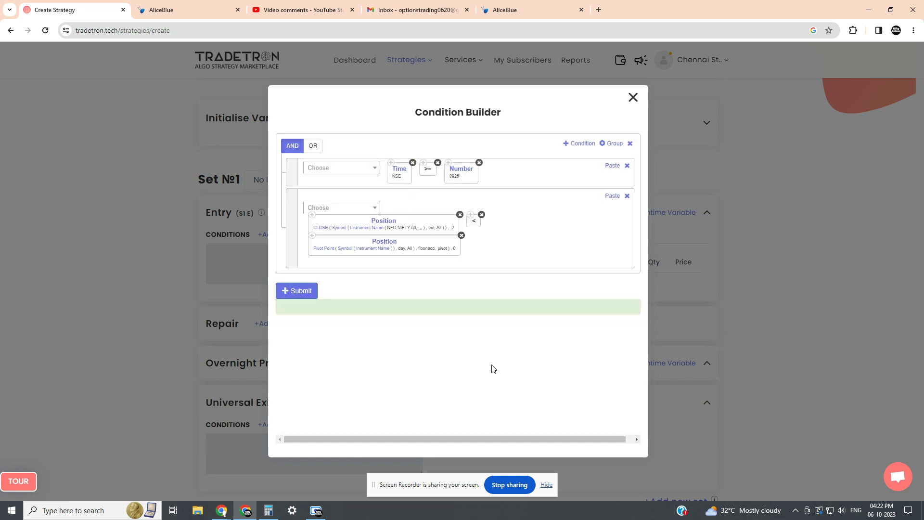
# - Set the Pivot Point type in the second condition to standard
pyautogui.click(329, 249)
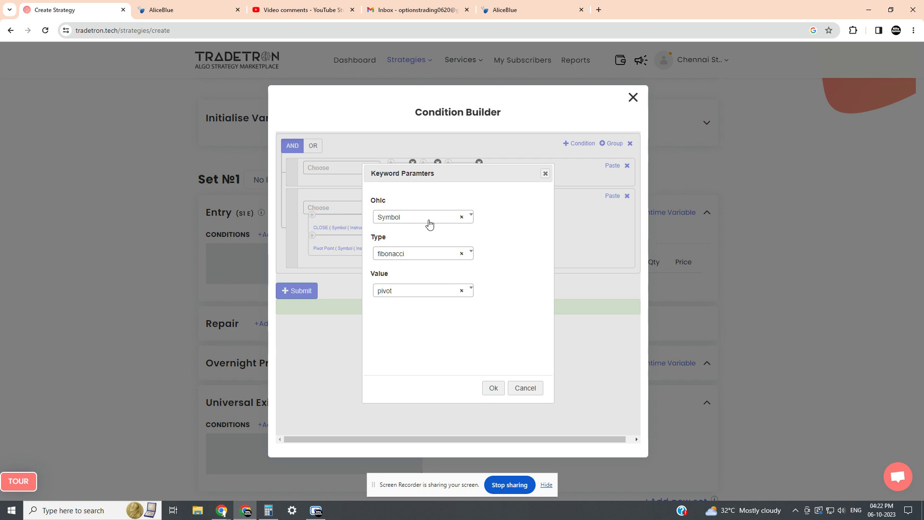
pyautogui.click(406, 257)
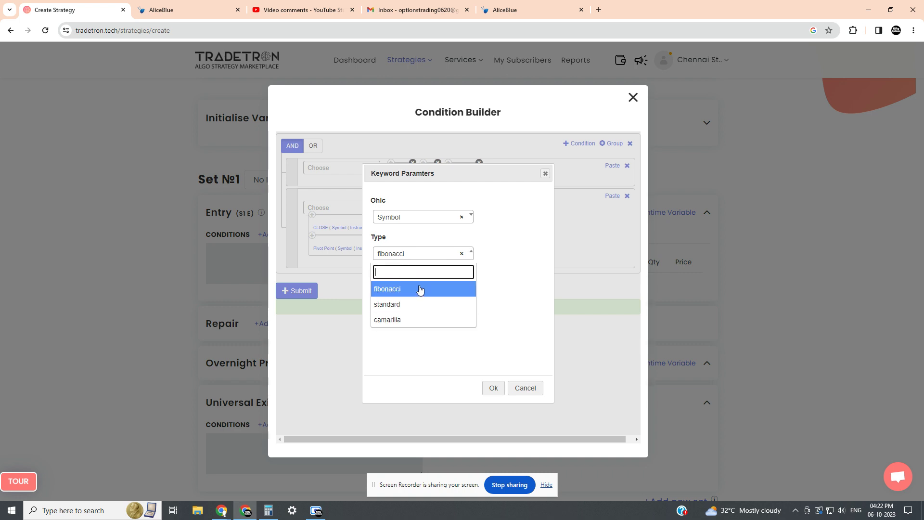
pyautogui.click(397, 305)
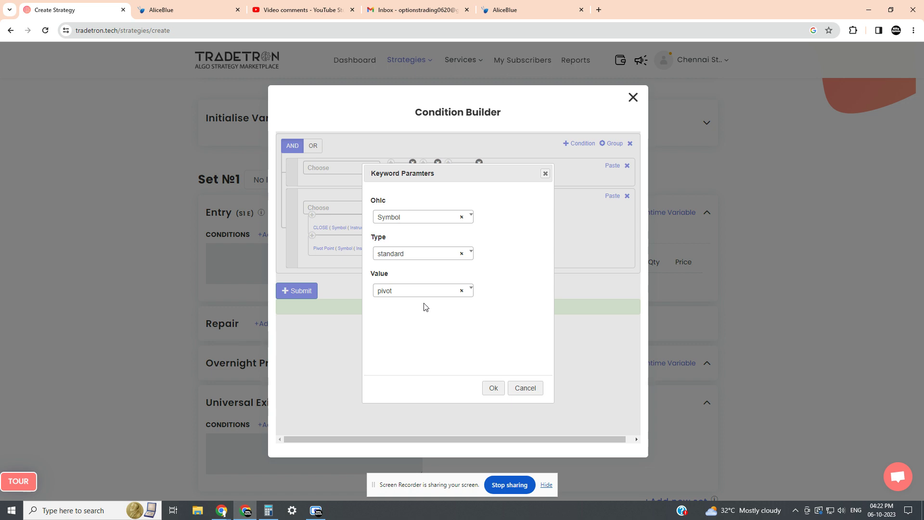
pyautogui.click(493, 388)
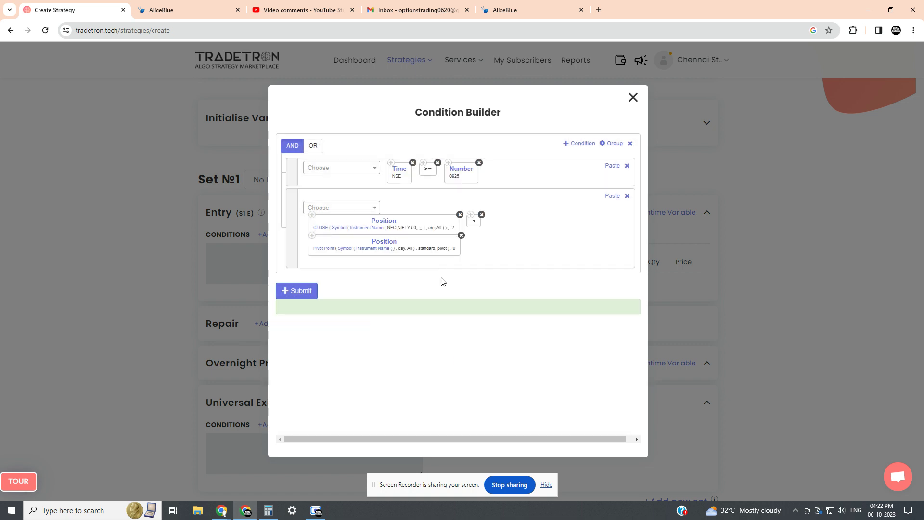
# - Set the Pivot Point value in the second condition to r1
pyautogui.click(328, 251)
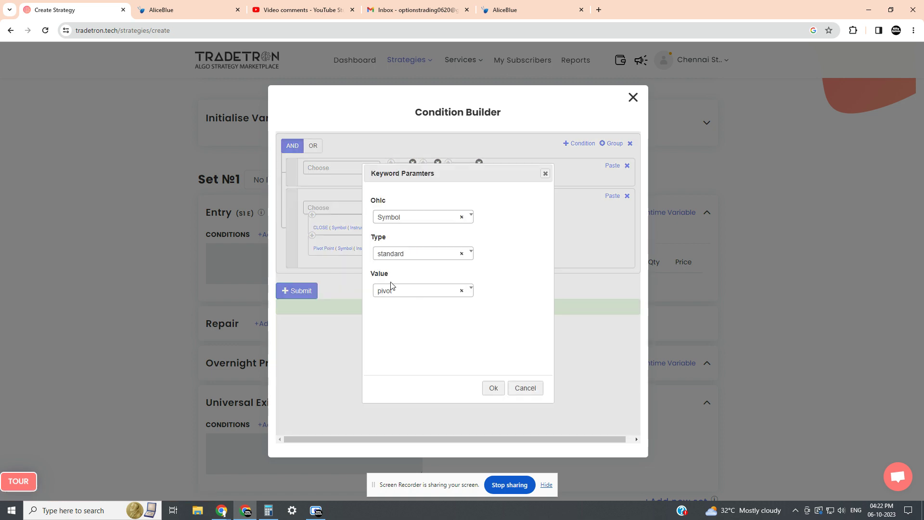
pyautogui.click(406, 294)
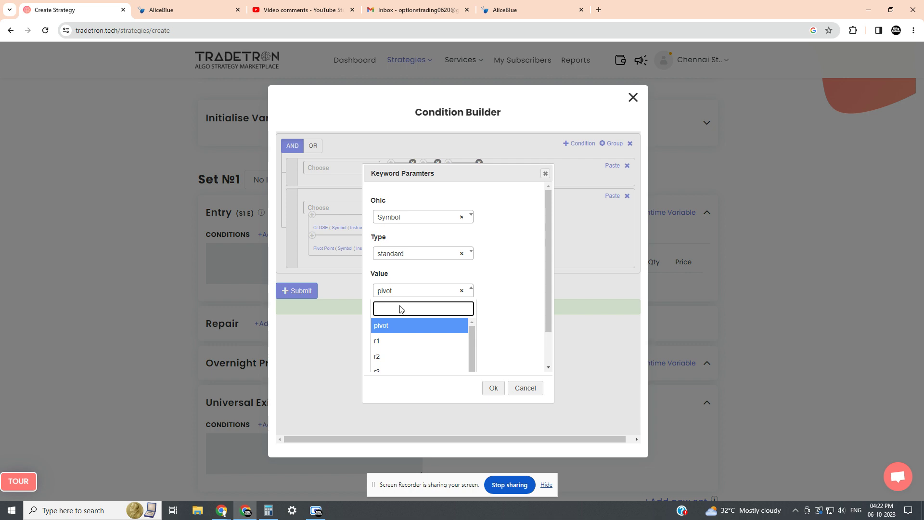
pyautogui.scroll(-2, 391, 346)
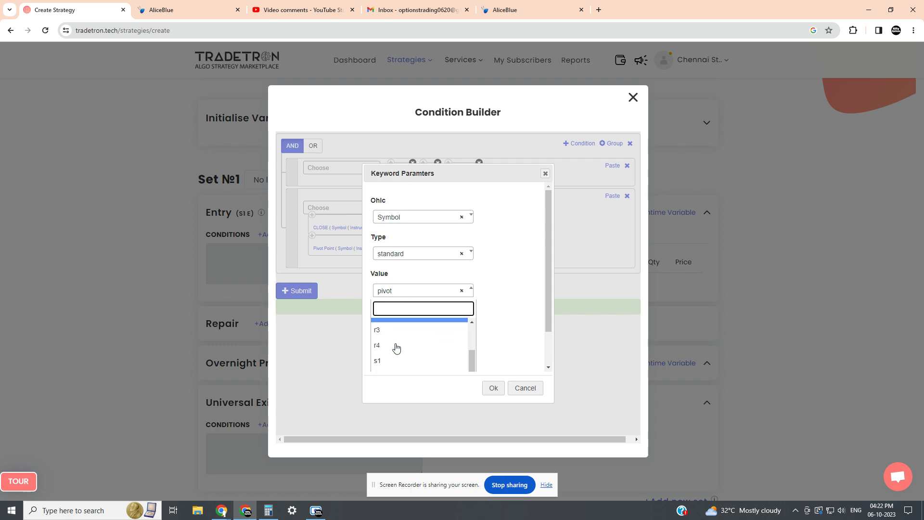
pyautogui.scroll(-2, 397, 347)
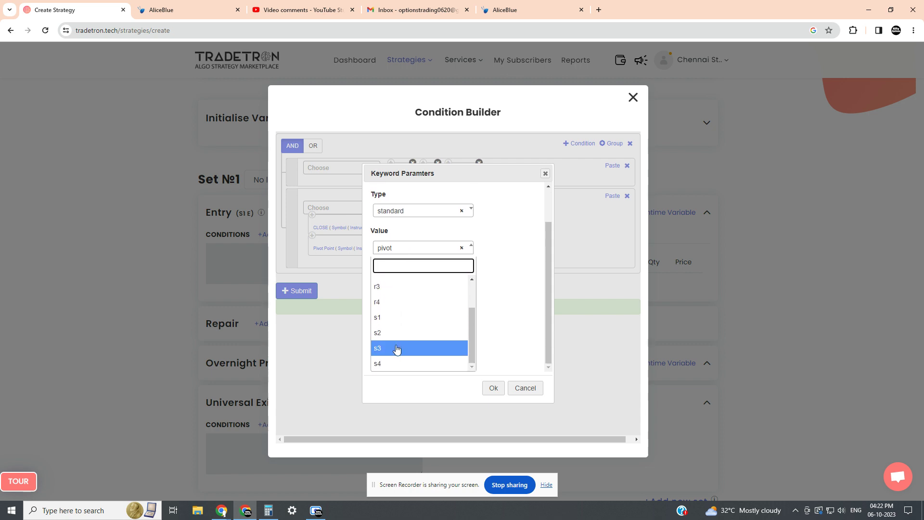
pyautogui.scroll(4, 397, 348)
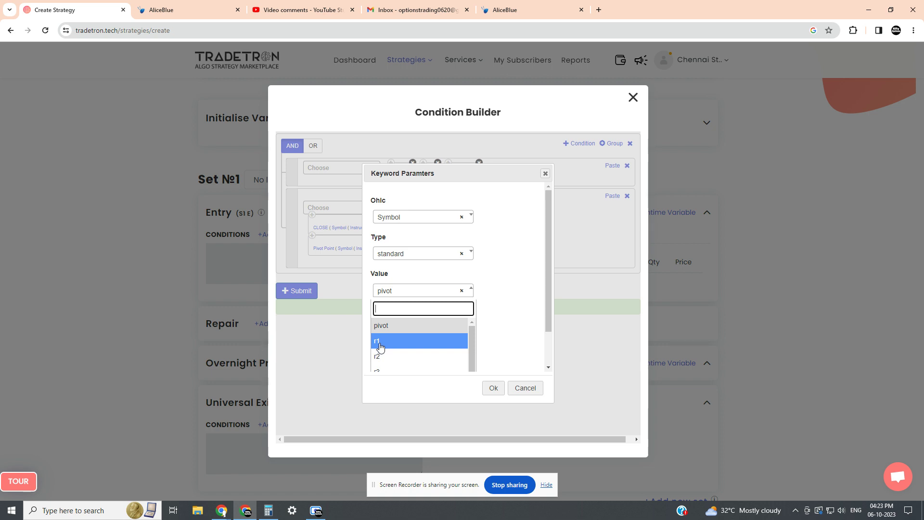
pyautogui.click(380, 342)
pyautogui.click(494, 388)
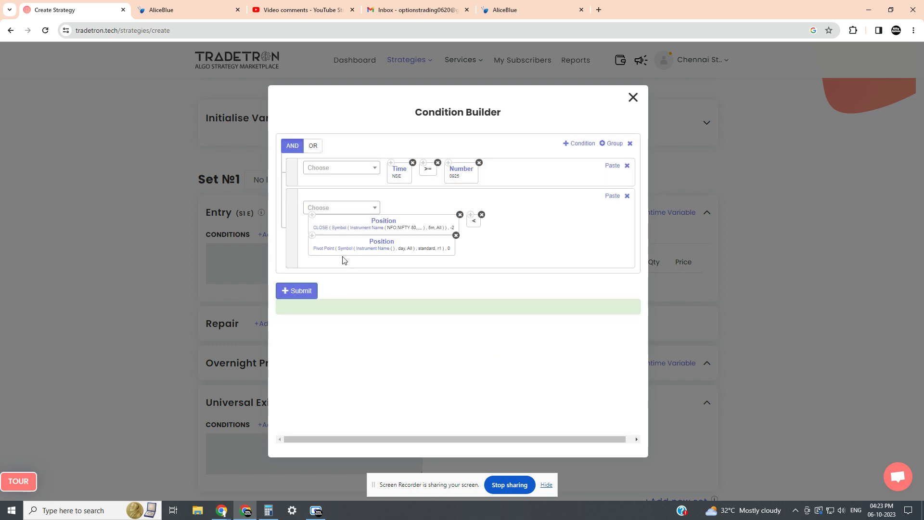
# - Set the instrument of the Pivot Point series to exchange NFO with underlying NFO - NIFTY 50
pyautogui.click(366, 250)
pyautogui.click(319, 232)
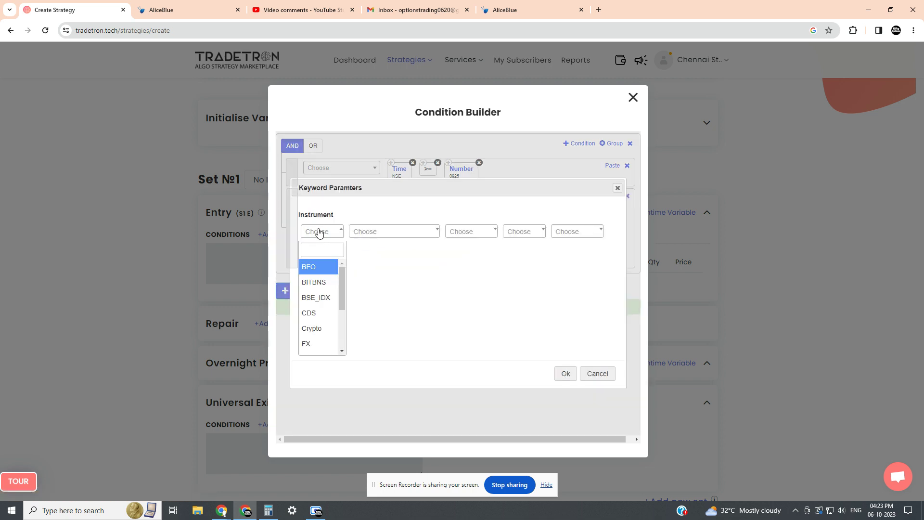
pyautogui.write('nf')
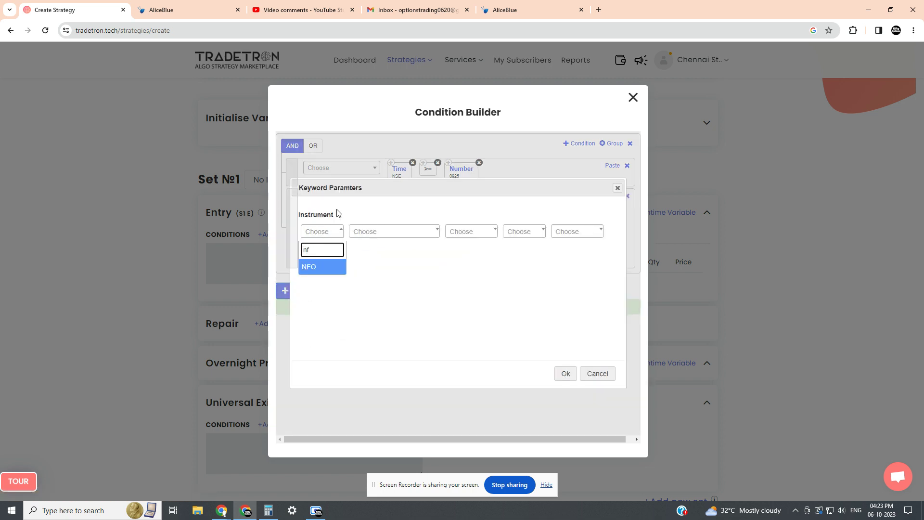
pyautogui.click(323, 271)
pyautogui.click(405, 235)
pyautogui.write('nif')
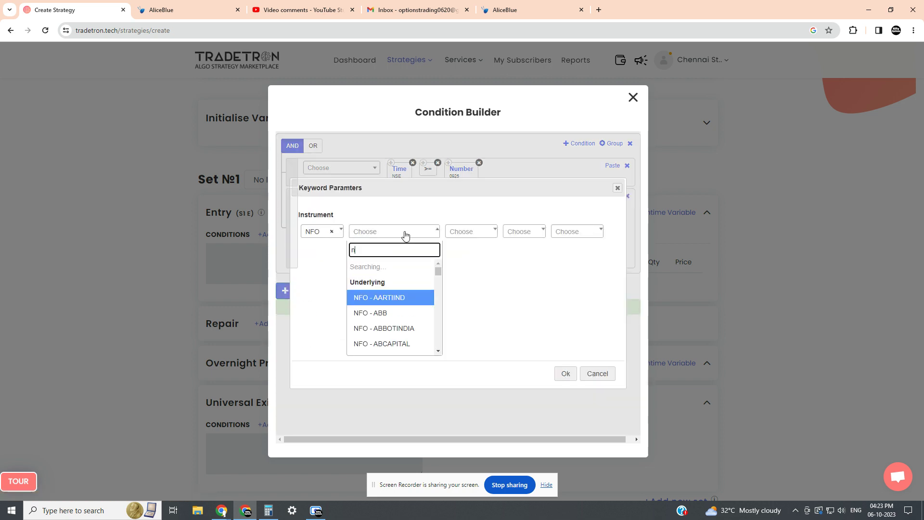
pyautogui.click(393, 282)
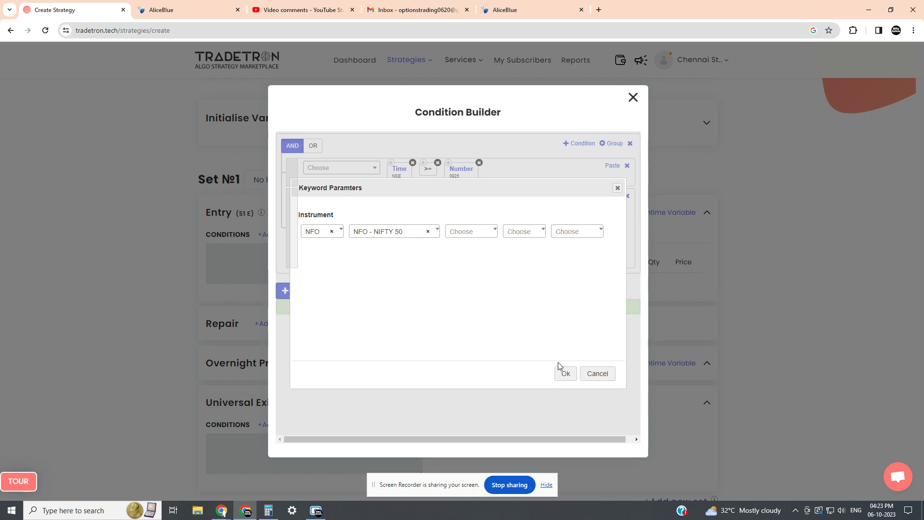
pyautogui.click(565, 373)
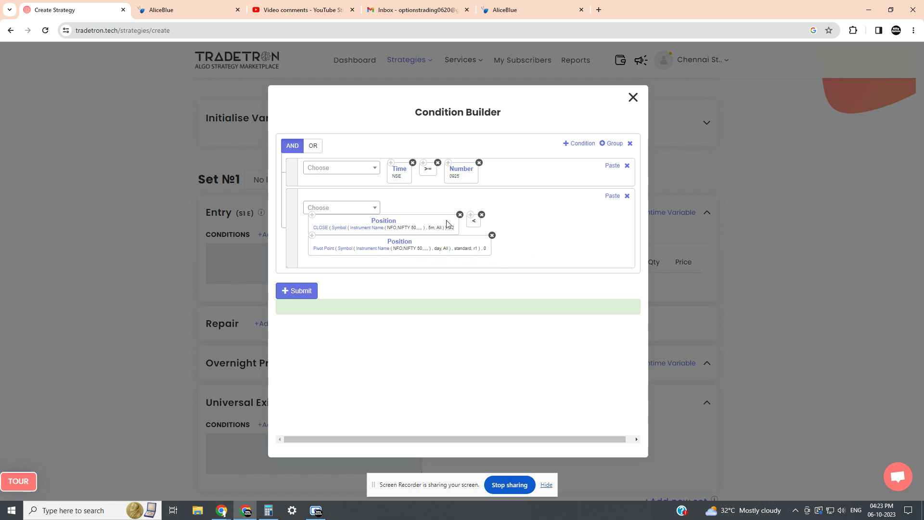
# - Add a third AND condition and paste a copy of the second condition's CLOSE Position block into it
pyautogui.click(579, 144)
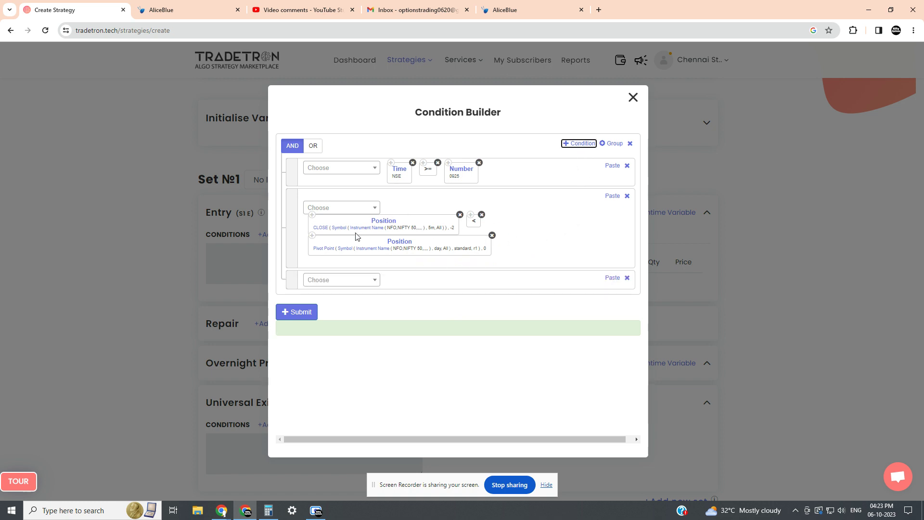
pyautogui.click(313, 216)
pyautogui.click(605, 279)
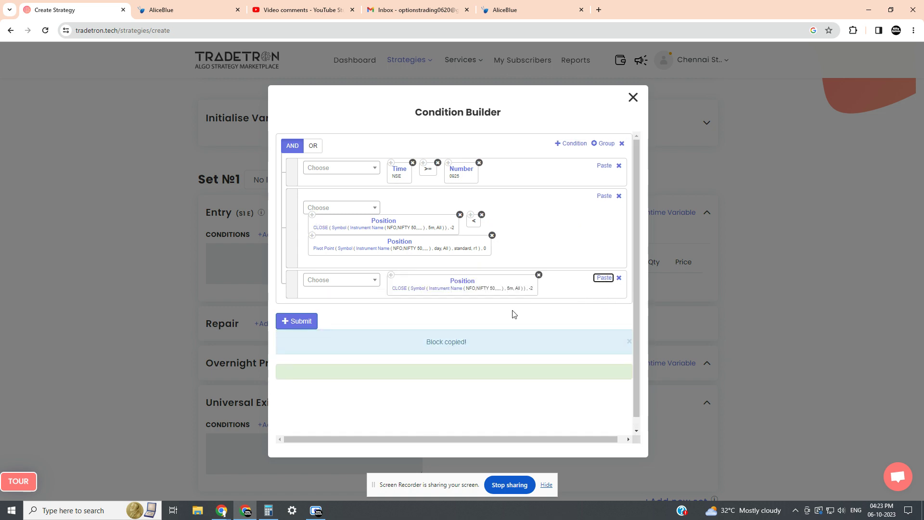
# - Complete the third condition with the > comparison and a pasted copy of the r1 Pivot Point Position block
pyautogui.click(340, 284)
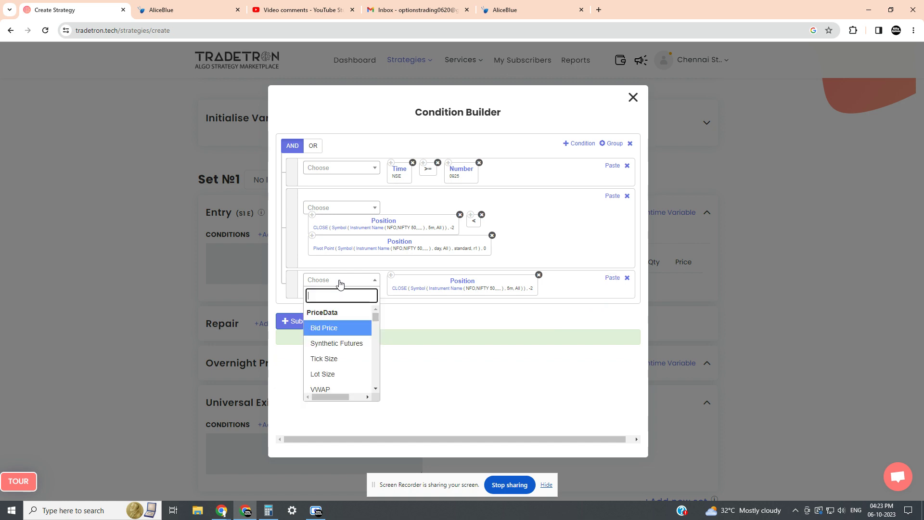
pyautogui.write('>')
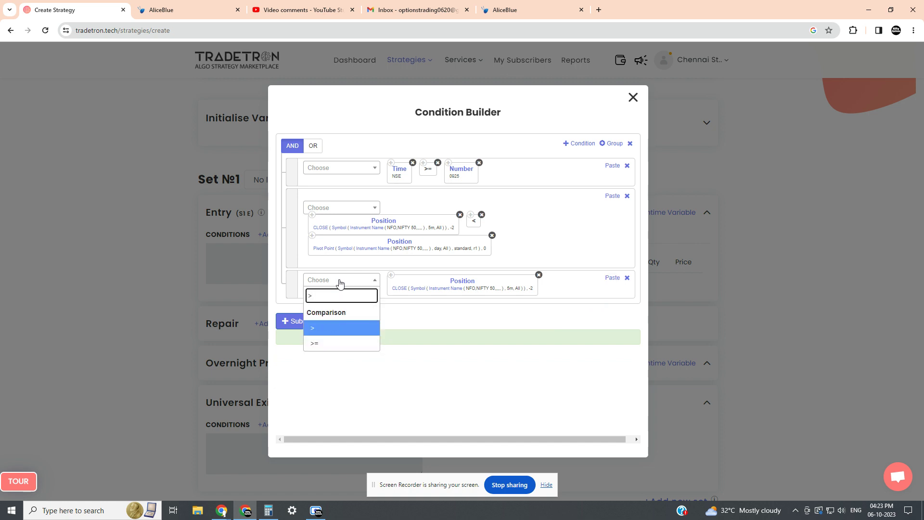
pyautogui.click(336, 327)
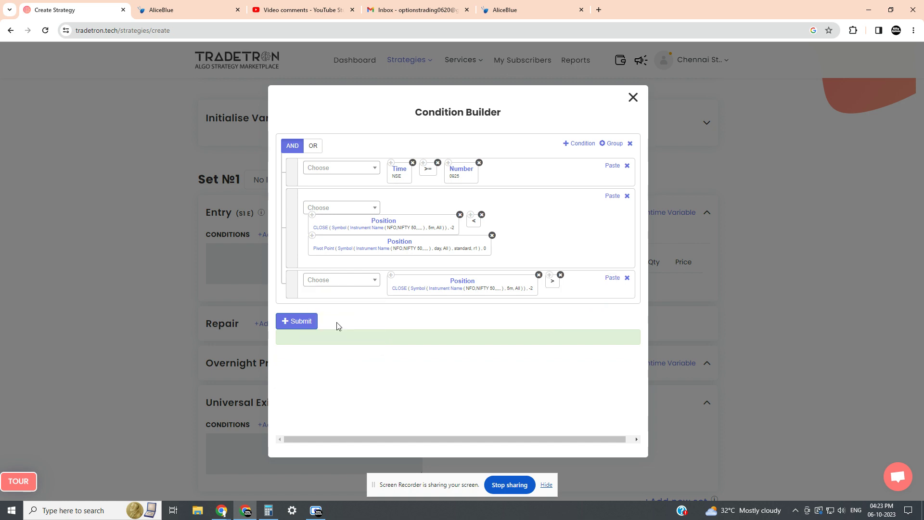
pyautogui.click(312, 235)
pyautogui.click(605, 279)
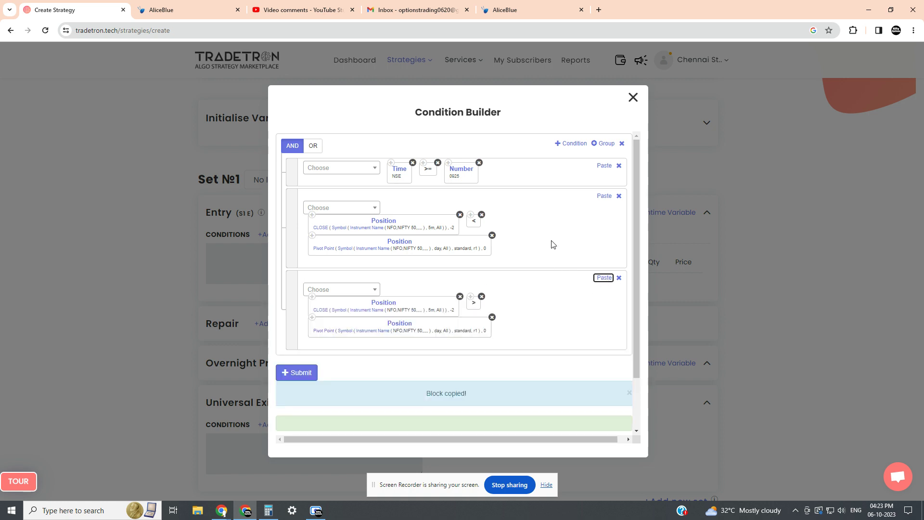
# - Set the position of the CLOSE series in the third condition to -1
pyautogui.scroll(-1, 512, 289)
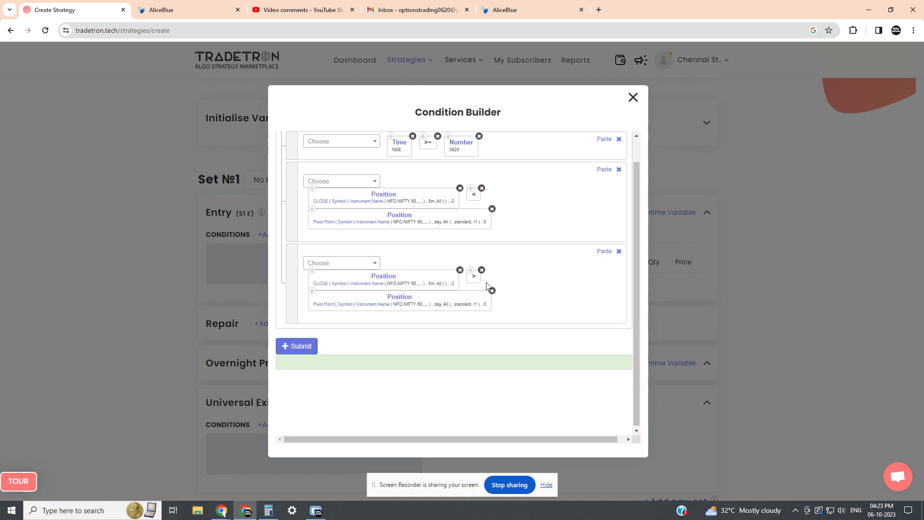
pyautogui.click(385, 275)
pyautogui.click(383, 275)
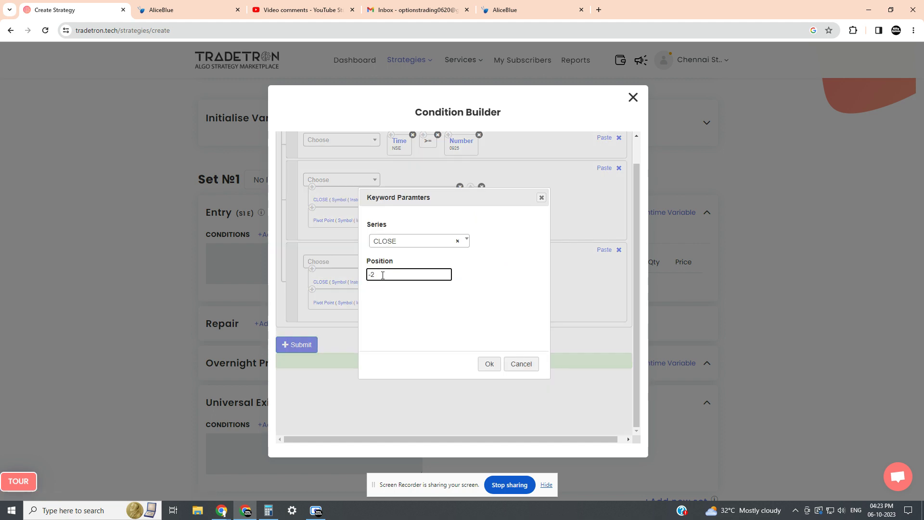
pyautogui.click(489, 364)
pyautogui.scroll(1, 534, 298)
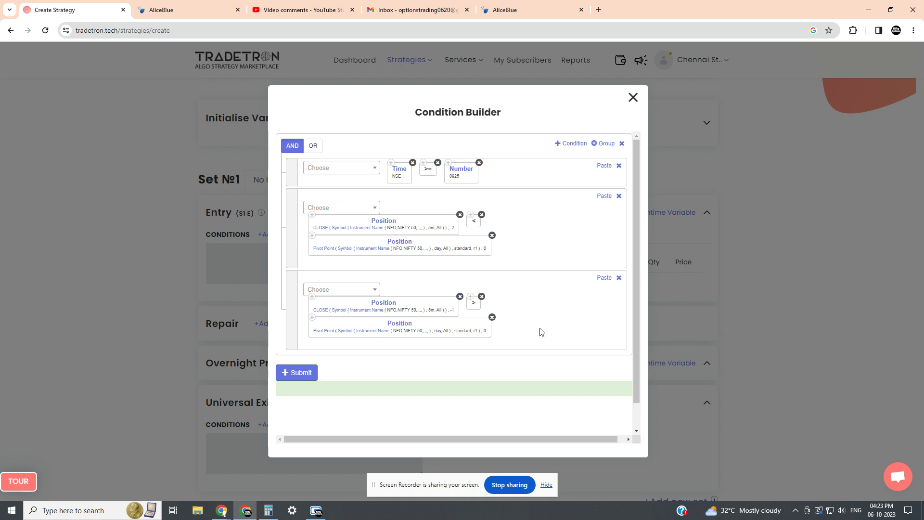
# - Add a fourth AND condition with the StrategyInfo keyword Positions Detail
pyautogui.click(569, 148)
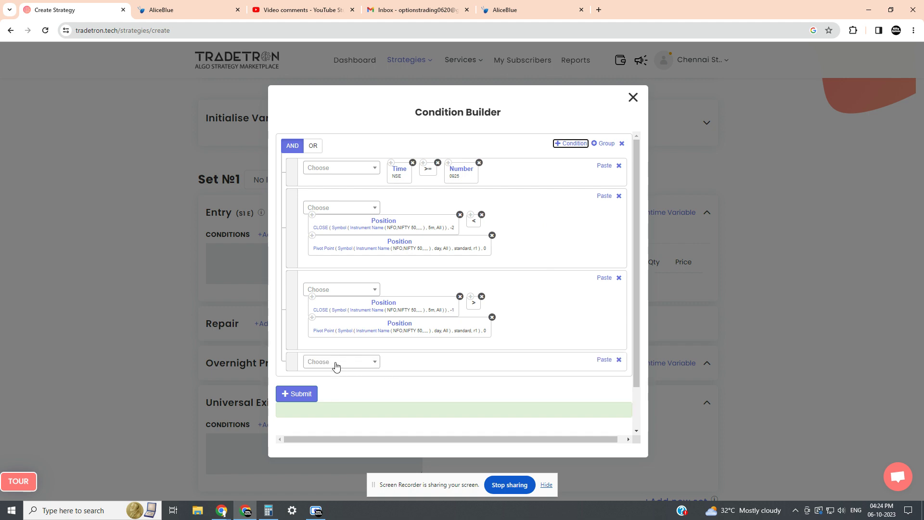
pyautogui.click(336, 363)
pyautogui.write('p')
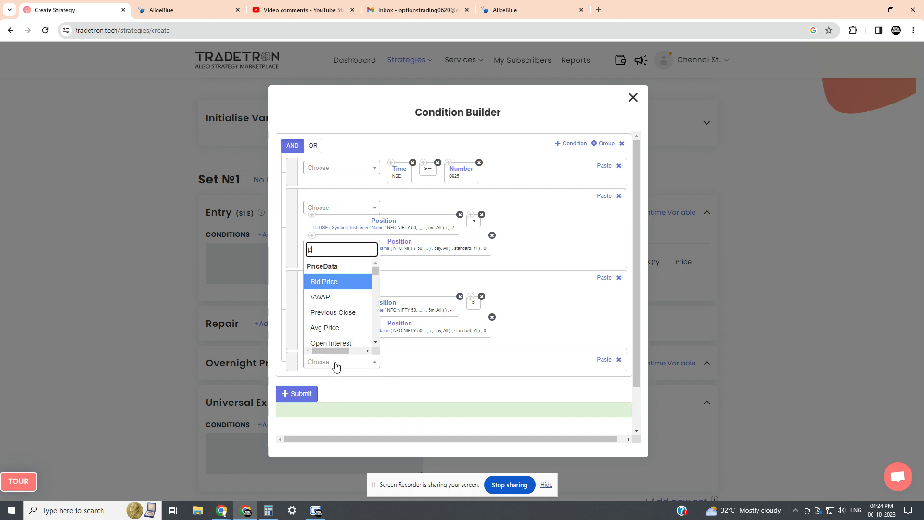
pyautogui.write('osi')
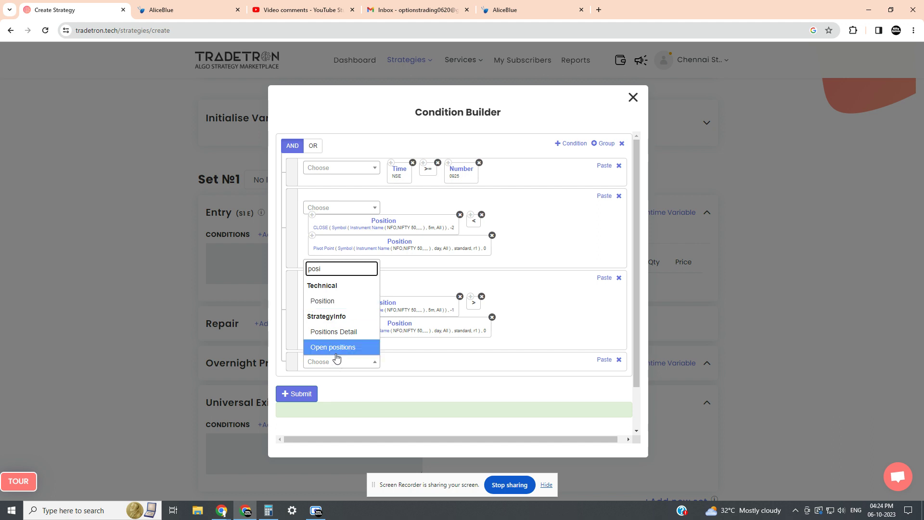
pyautogui.click(334, 332)
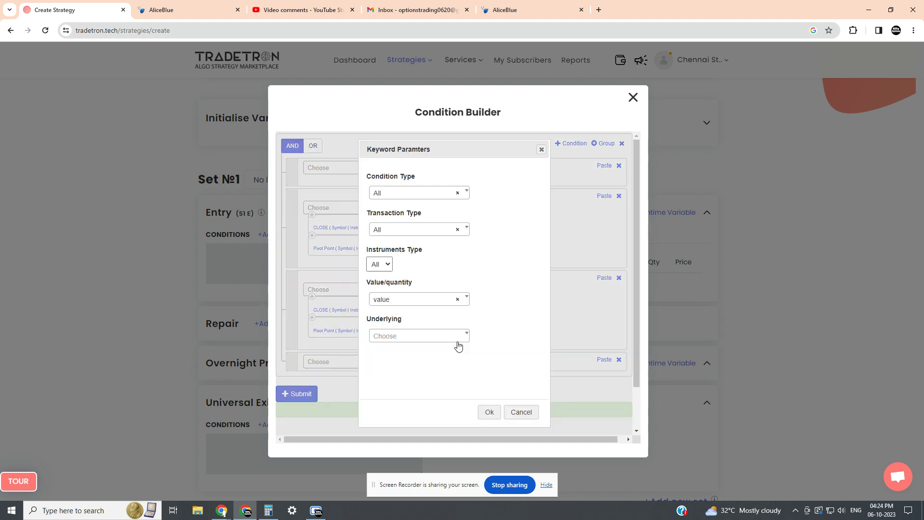
# - Configure the Positions Detail keyword with condition type Entry, transaction type B, instrument type CE, quantity, and underlying NIFTY 50
pyautogui.click(407, 195)
pyautogui.click(394, 243)
pyautogui.click(404, 231)
pyautogui.click(393, 278)
pyautogui.click(380, 264)
pyautogui.click(376, 285)
pyautogui.click(392, 301)
pyautogui.click(391, 351)
pyautogui.click(395, 337)
pyautogui.write('nifty')
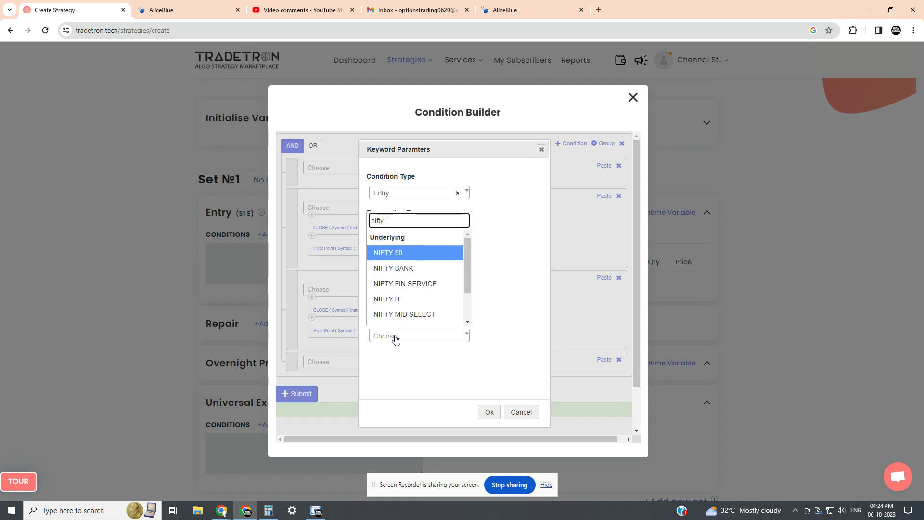
pyautogui.click(414, 253)
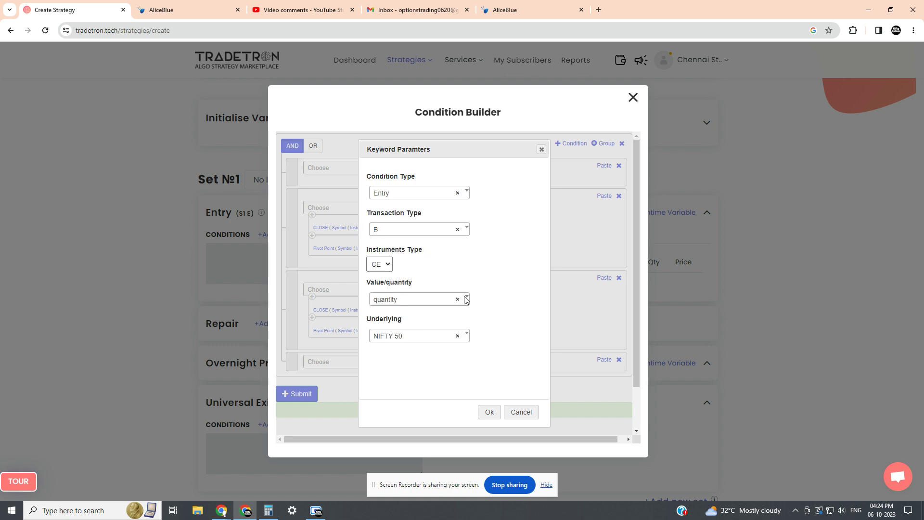
pyautogui.click(489, 413)
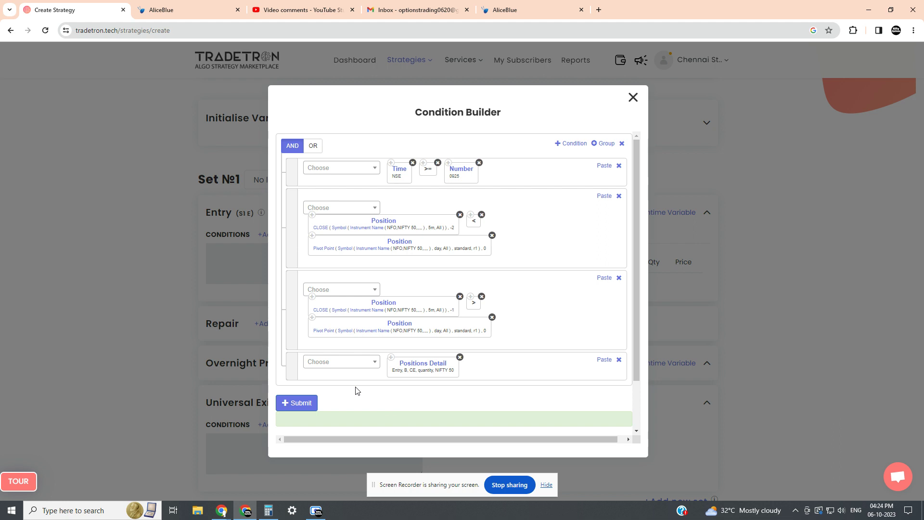
# - Add the = comparison to the fourth condition and paste a copy of the first condition's Number block after it
pyautogui.click(349, 368)
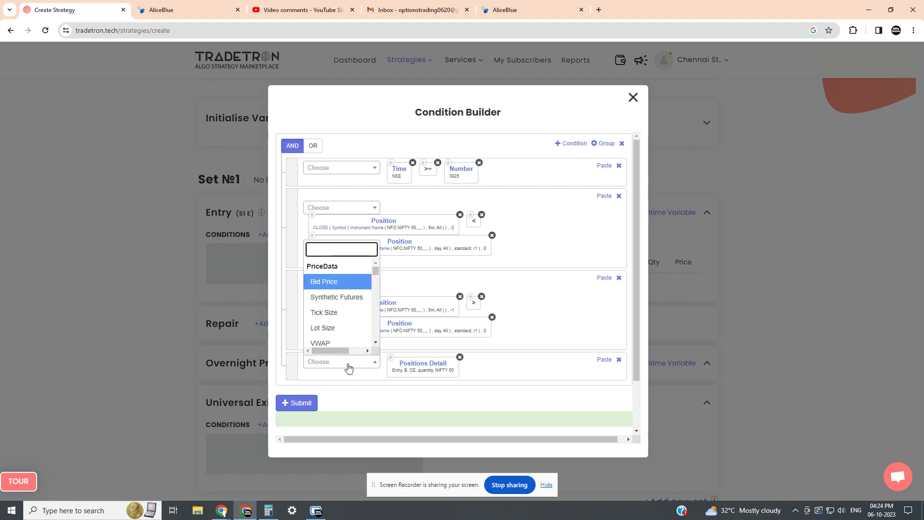
pyautogui.write('=')
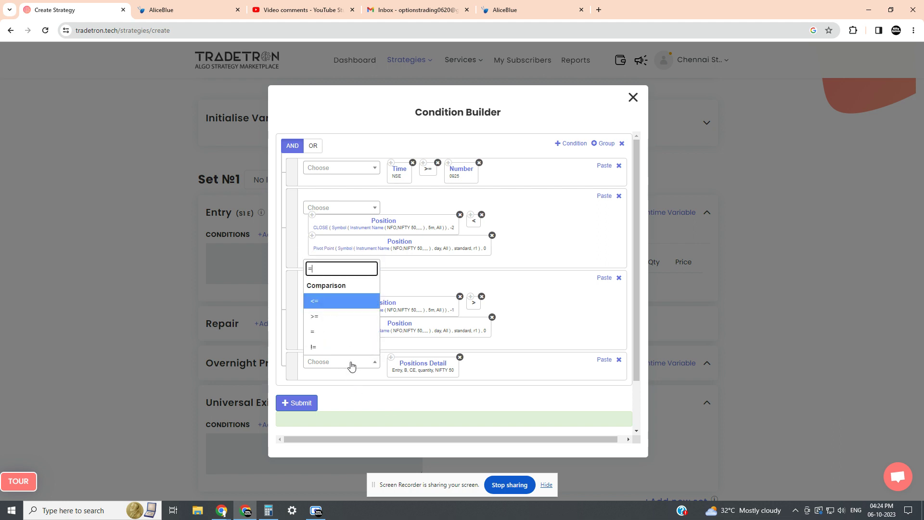
pyautogui.click(311, 334)
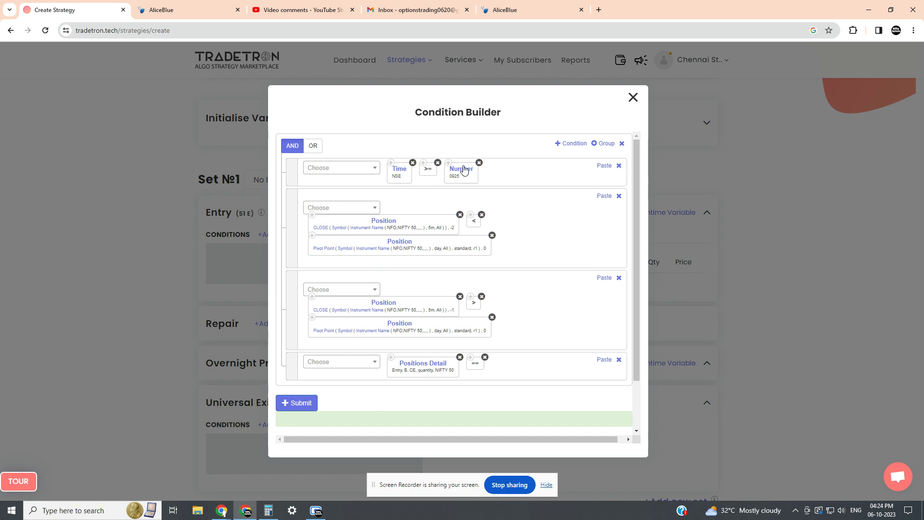
pyautogui.click(448, 163)
pyautogui.click(604, 360)
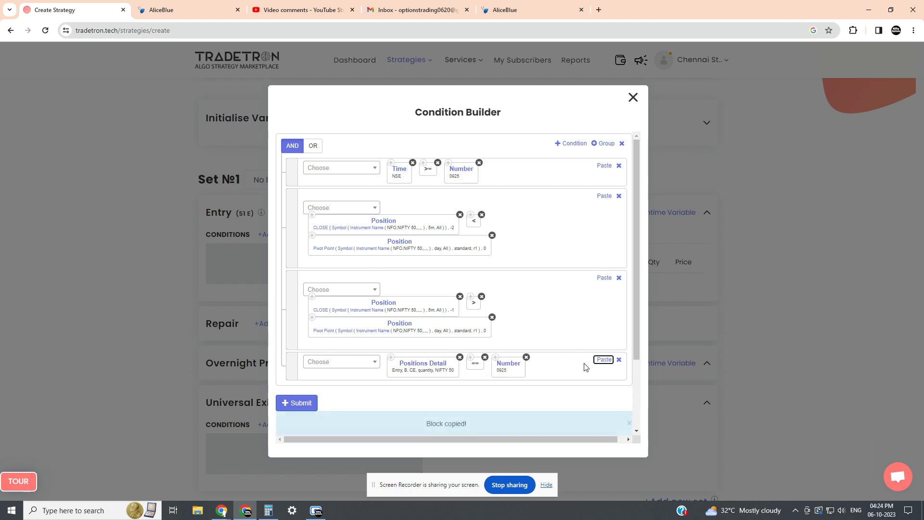
# - Set the value of the fourth condition's Number block to 0
pyautogui.click(510, 366)
pyautogui.moveTo(381, 238); pyautogui.dragTo(359, 239)
pyautogui.write('0')
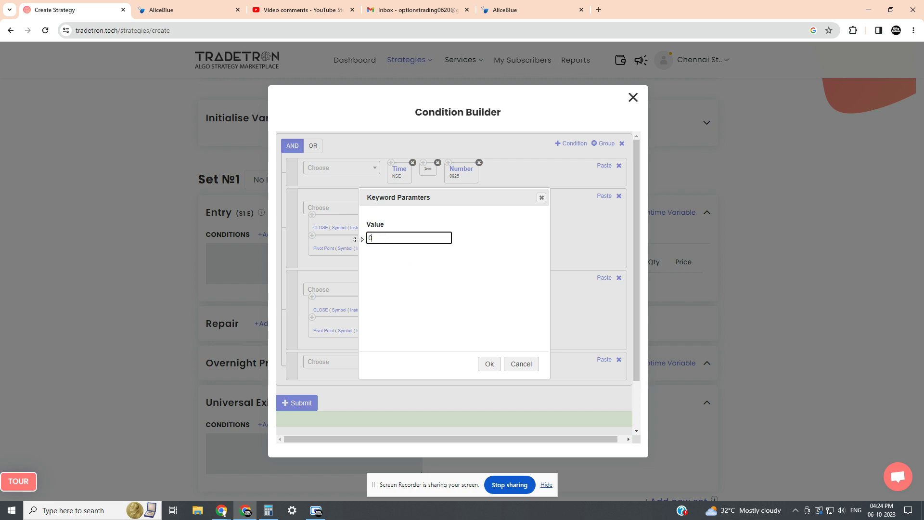
pyautogui.click(477, 283)
pyautogui.click(487, 366)
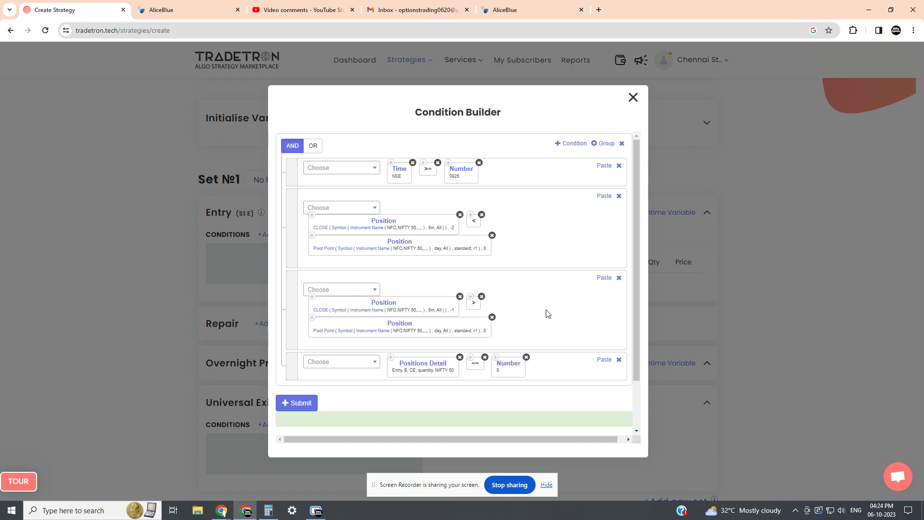
# - Submit the Set 1 entry conditions and close the Condition Builder
pyautogui.click(309, 407)
pyautogui.click(542, 313)
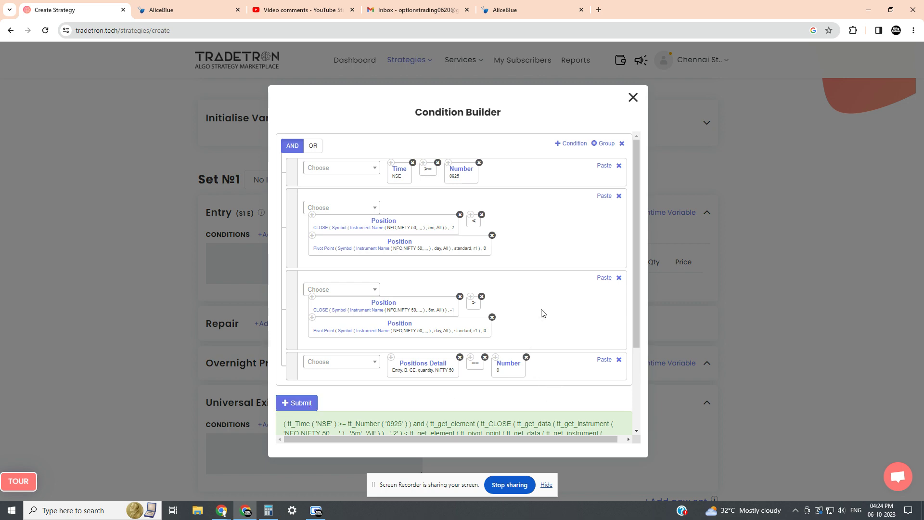
pyautogui.click(633, 99)
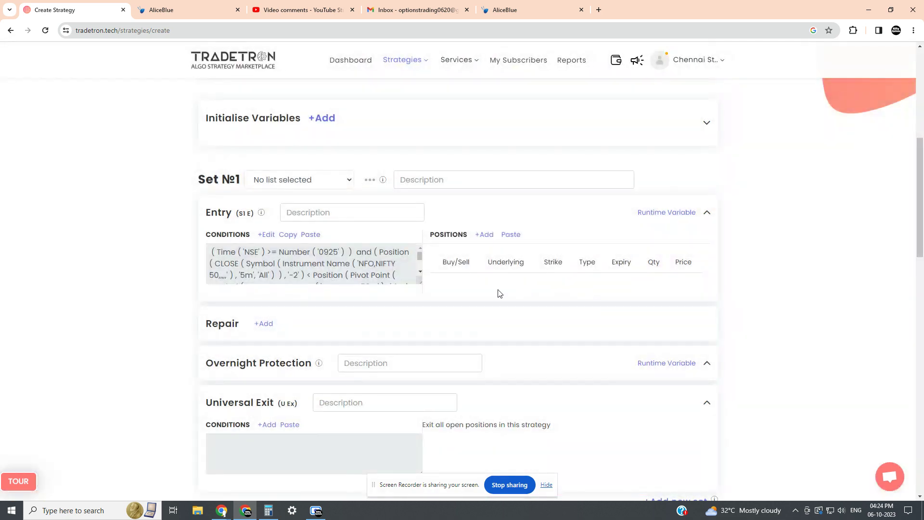
# - Start a new buy position for the Set 1 entry with exchange NFO and type Call
pyautogui.click(485, 235)
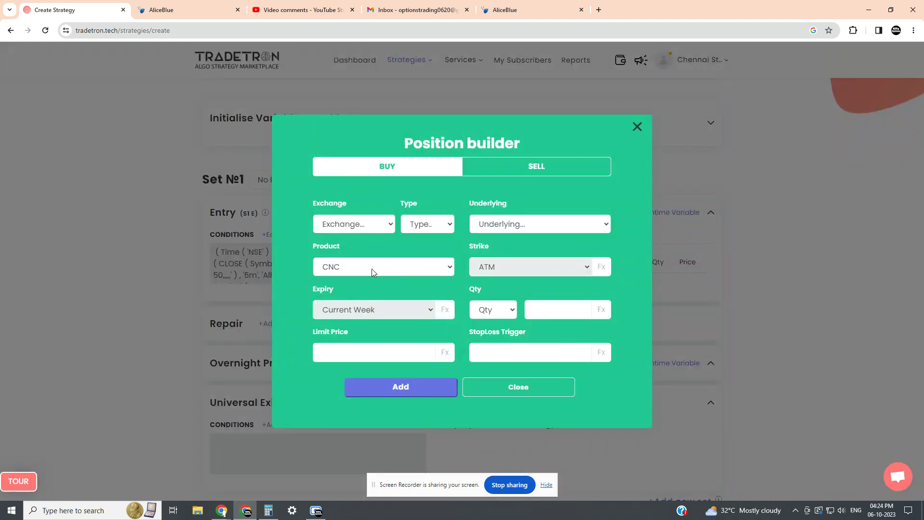
pyautogui.click(341, 225)
pyautogui.click(341, 272)
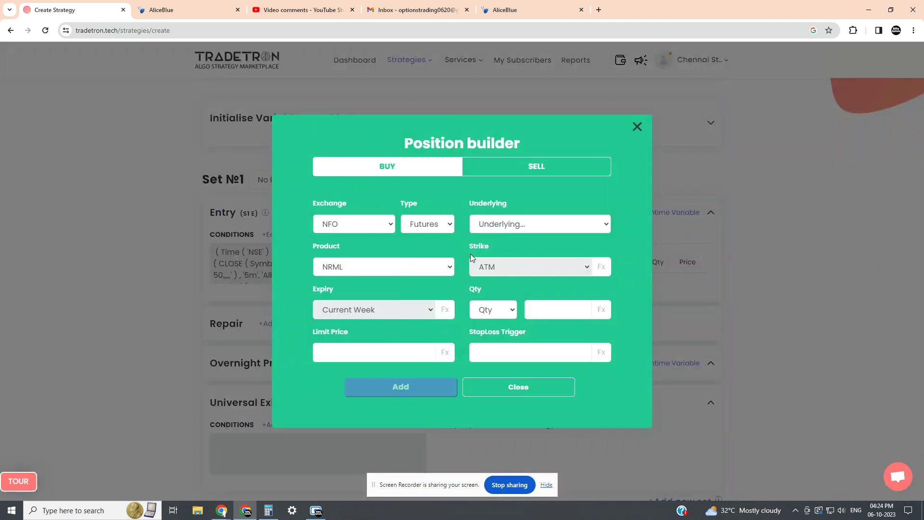
pyautogui.click(420, 227)
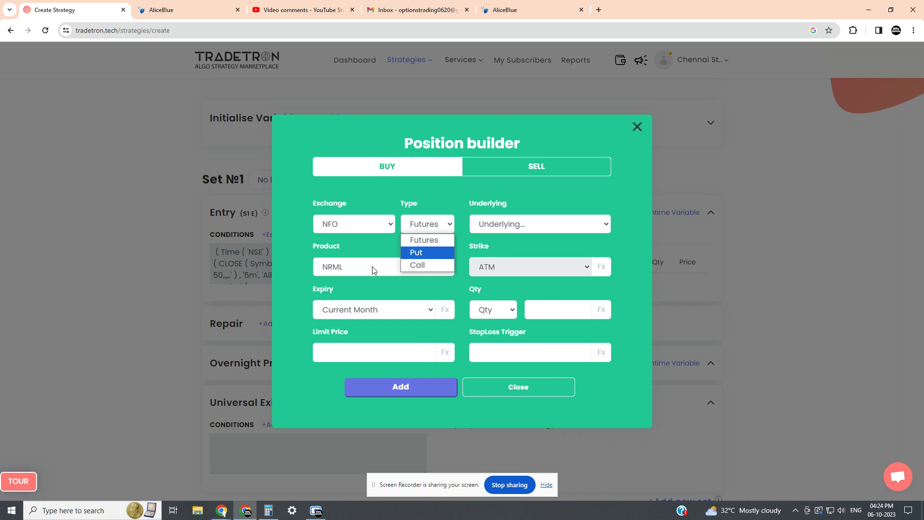
pyautogui.click(414, 265)
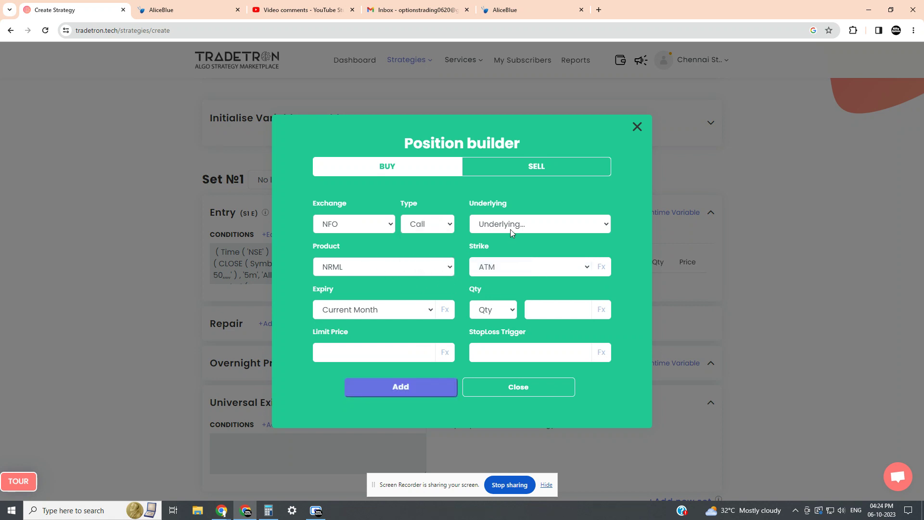
# - Set the position's underlying to NIFTY 50 and its expiry to Current Week
pyautogui.click(511, 224)
pyautogui.write('nifty')
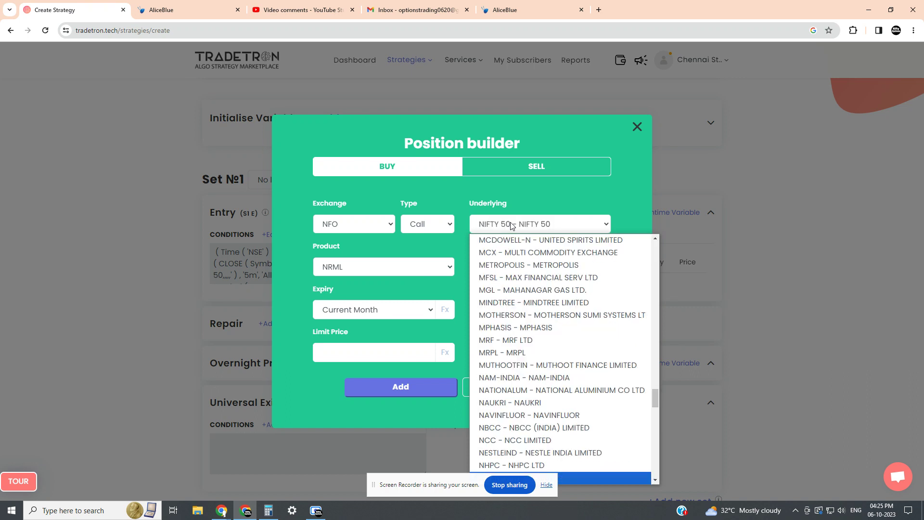
pyautogui.press('Return')
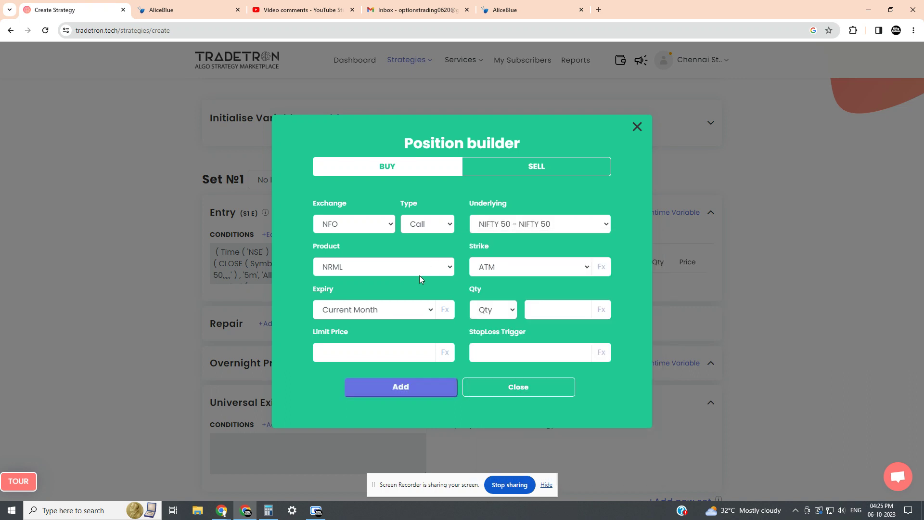
pyautogui.click(402, 310)
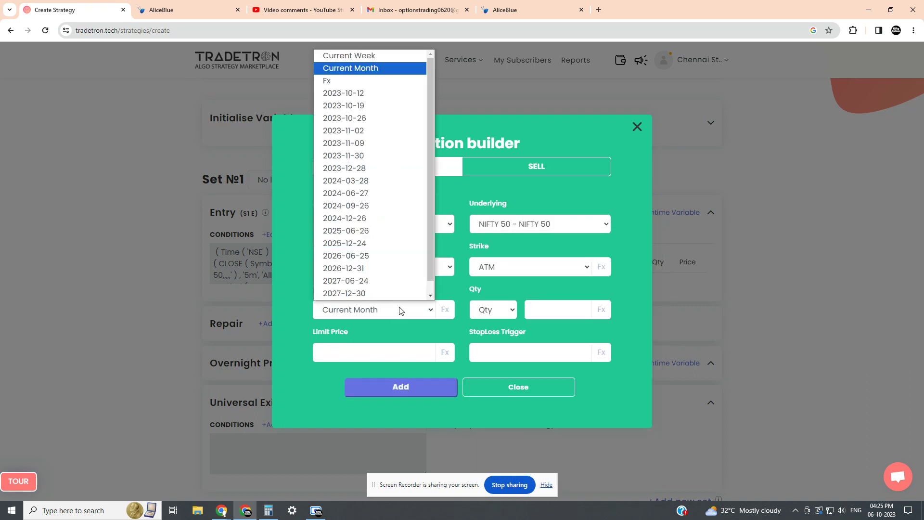
pyautogui.click(365, 57)
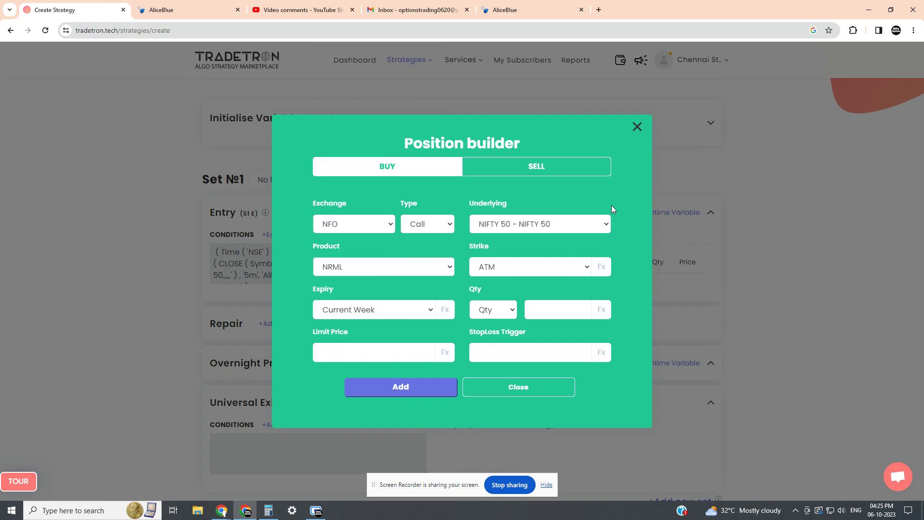
# - Switch the position's strike to an Fx formula and choose the ATM SPOT keyword for it
pyautogui.click(585, 271)
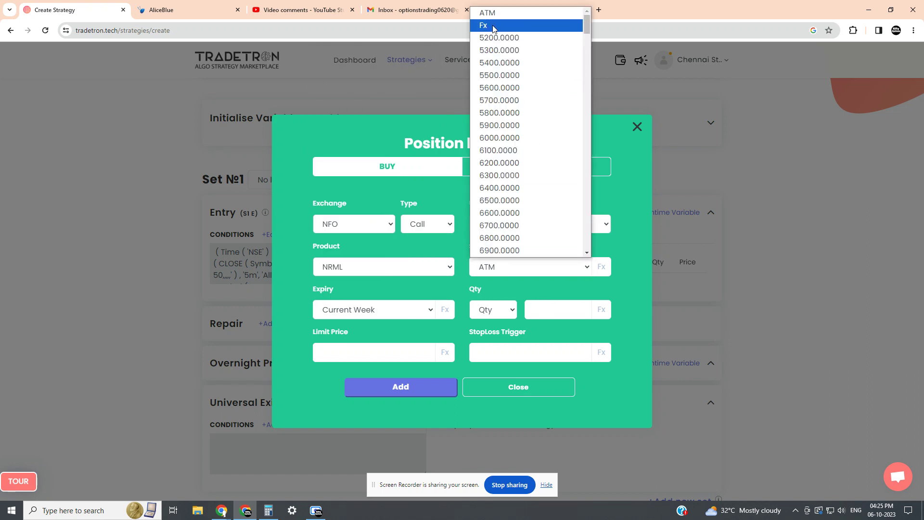
pyautogui.click(492, 25)
pyautogui.click(602, 267)
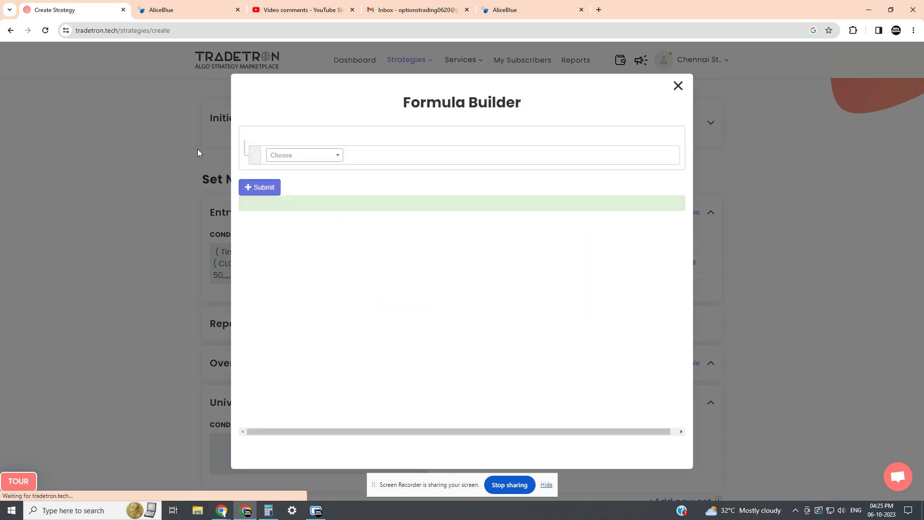
pyautogui.click(282, 155)
pyautogui.write('atm')
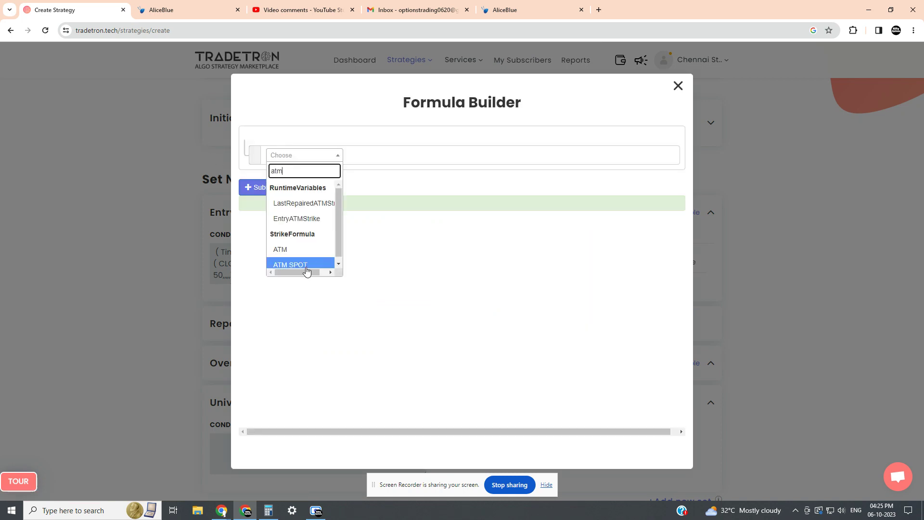
pyautogui.click(309, 265)
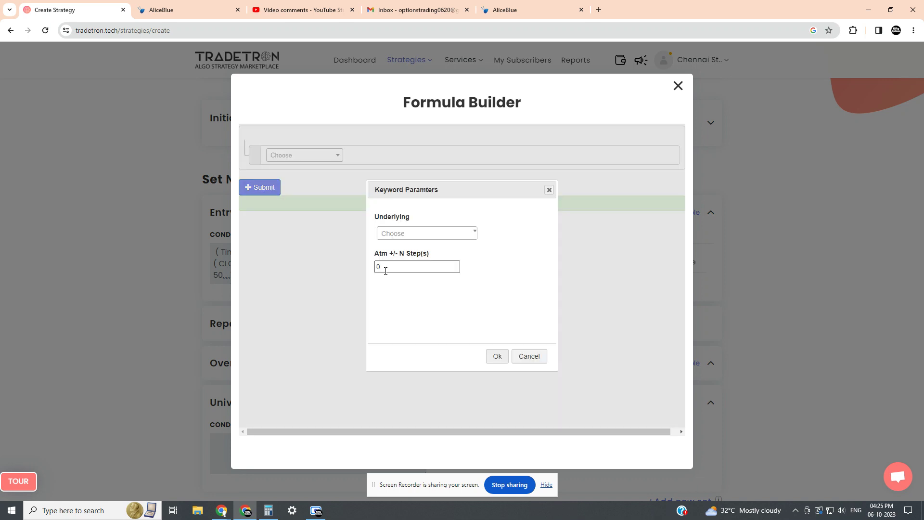
# - Configure ATM SPOT with underlying NIFTY 50 and 0 steps, and submit the strike formula
pyautogui.click(399, 234)
pyautogui.write('nifty')
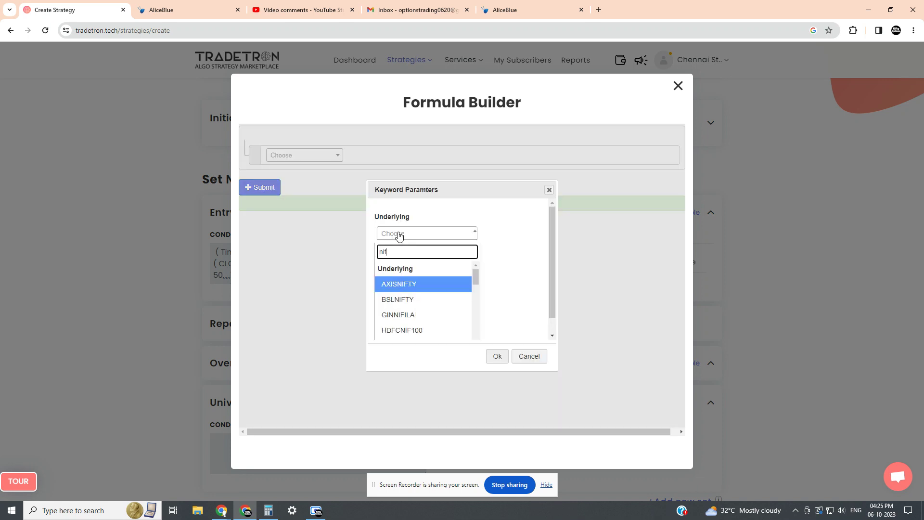
pyautogui.click(424, 284)
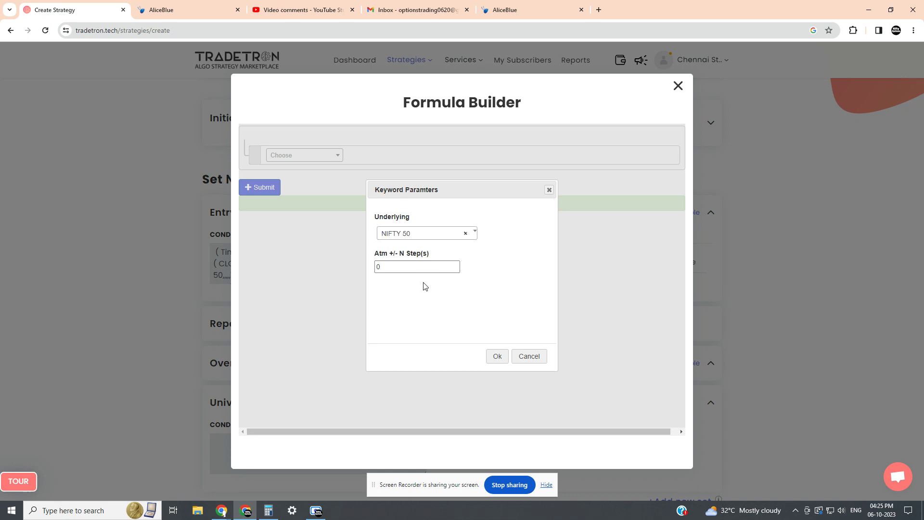
pyautogui.click(375, 267)
pyautogui.click(496, 357)
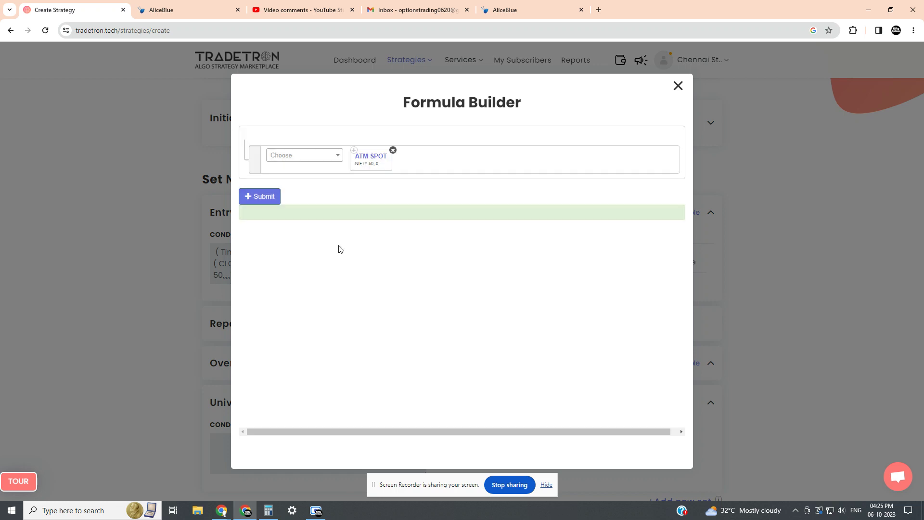
pyautogui.click(262, 206)
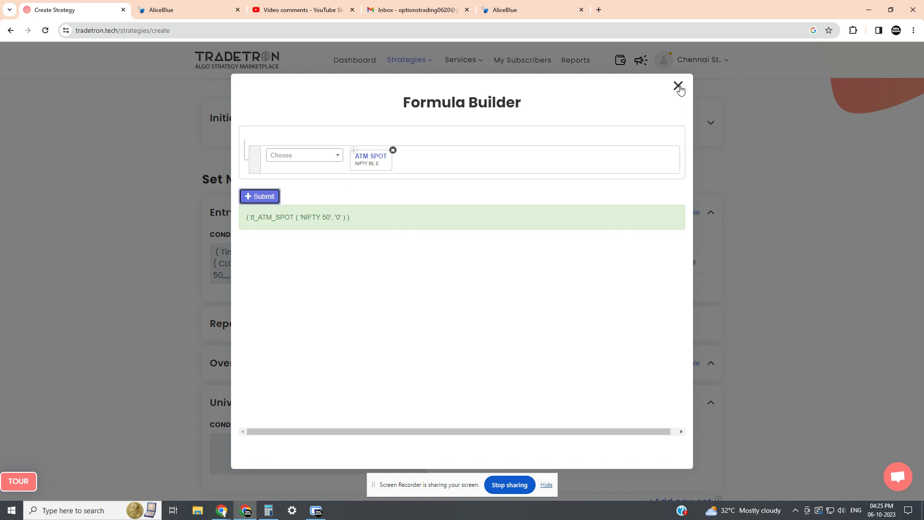
pyautogui.click(678, 87)
# - Set the position's quantity unit to Lots, enter the quantity, and add the position to the Set 1 entry
pyautogui.click(493, 311)
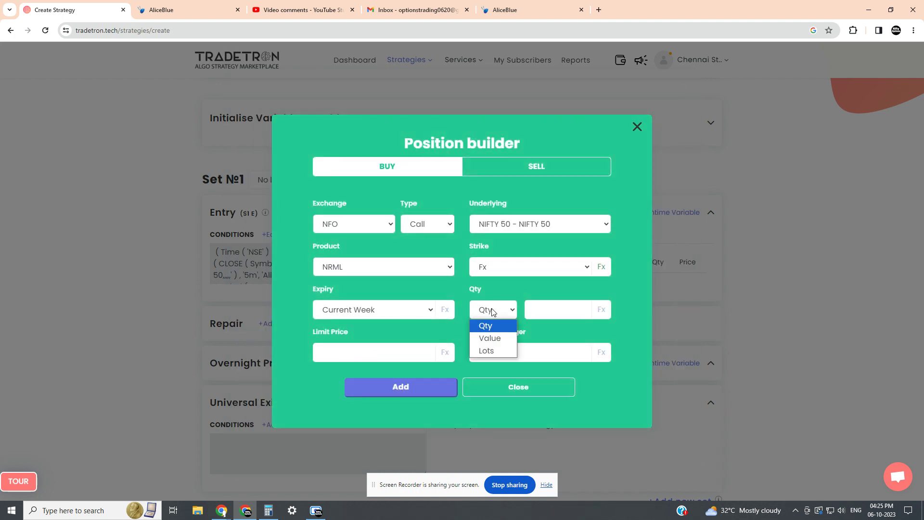
pyautogui.click(487, 350)
pyautogui.click(547, 315)
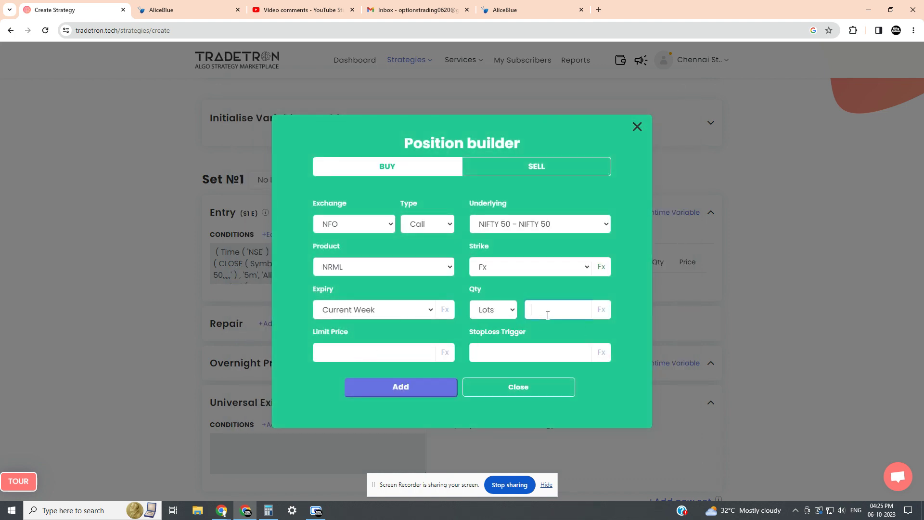
pyautogui.click(400, 387)
pyautogui.click(539, 386)
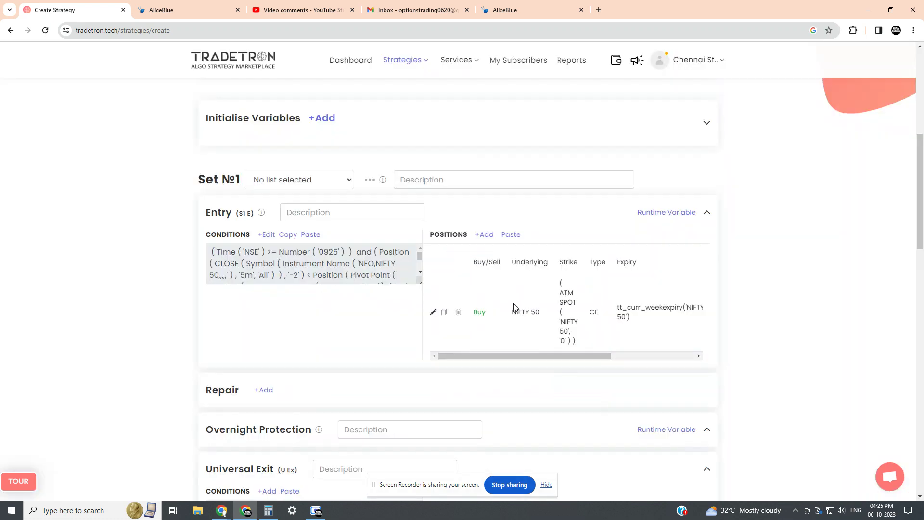
# - Add a second set to the strategy below the Set 1 and exit sections
pyautogui.scroll(-5, 452, 289)
pyautogui.scroll(3, 289, 240)
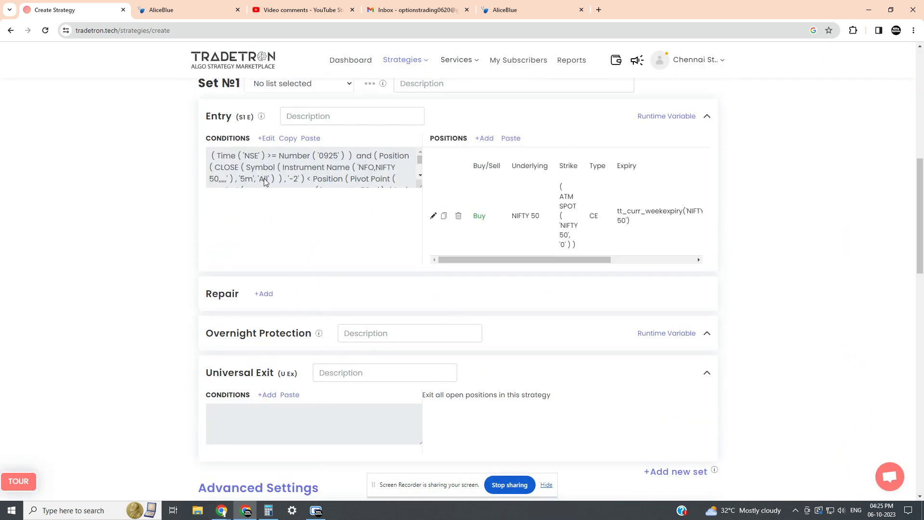
pyautogui.scroll(-2, 397, 274)
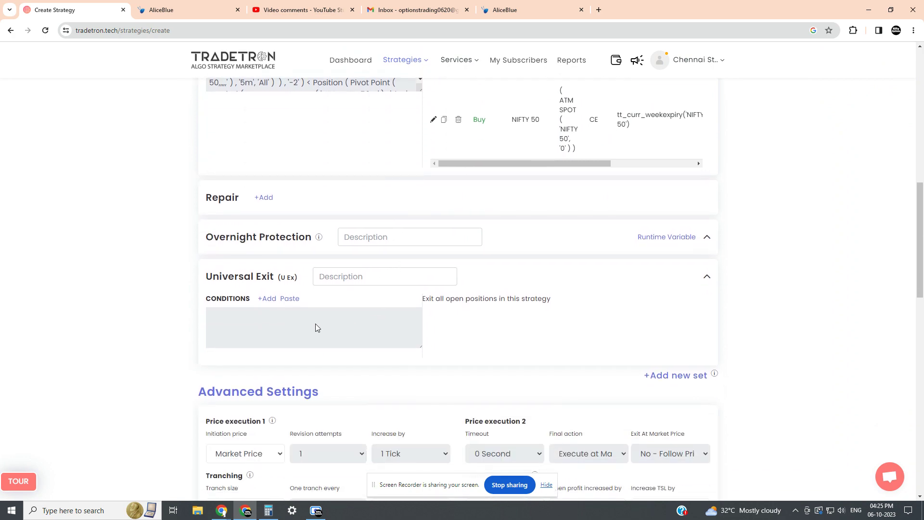
pyautogui.scroll(-2, 323, 327)
pyautogui.scroll(2, 464, 215)
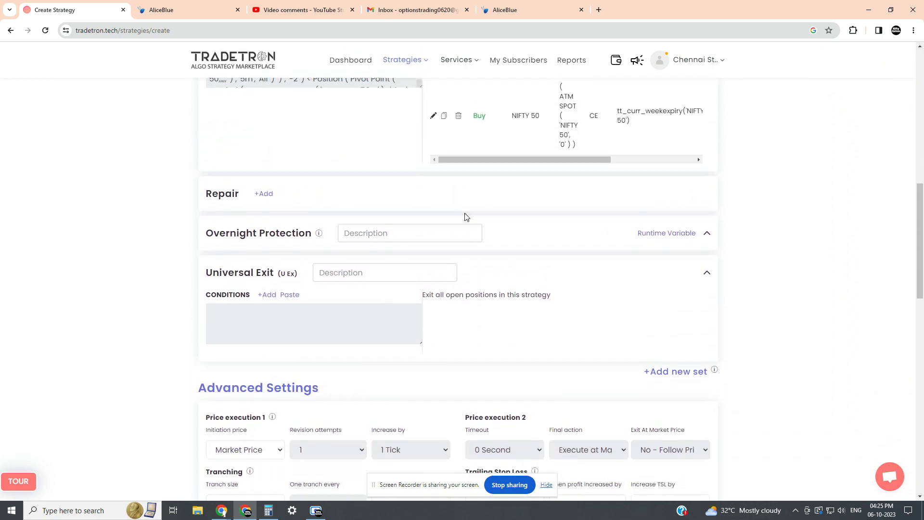
pyautogui.scroll(-4, 465, 216)
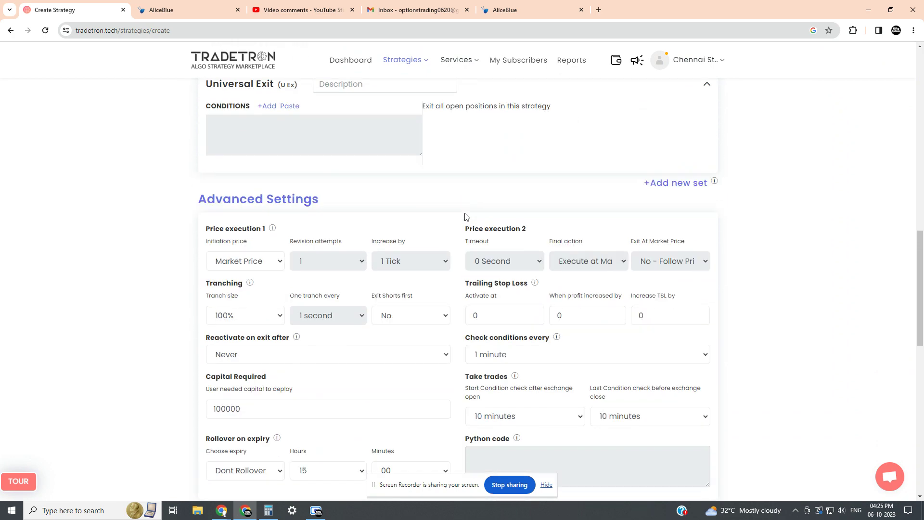
pyautogui.click(676, 183)
pyautogui.scroll(3, 337, 346)
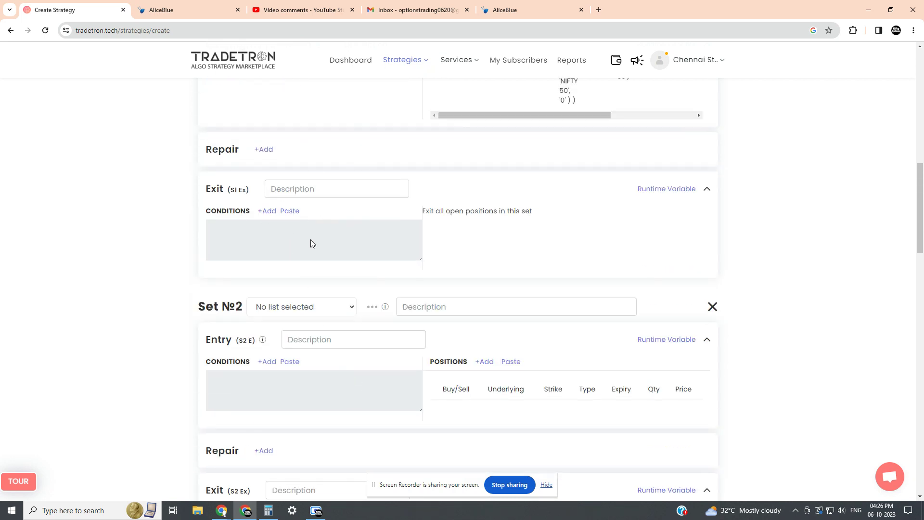
# - Start the Set 1 exit condition with the LTP keyword, using Traded Instrument Name as its instrument
pyautogui.scroll(3, 486, 247)
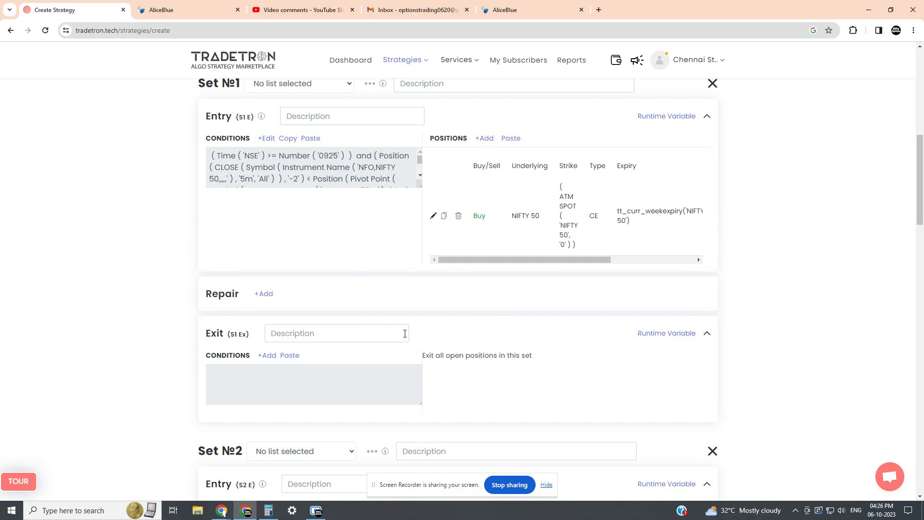
pyautogui.click(268, 356)
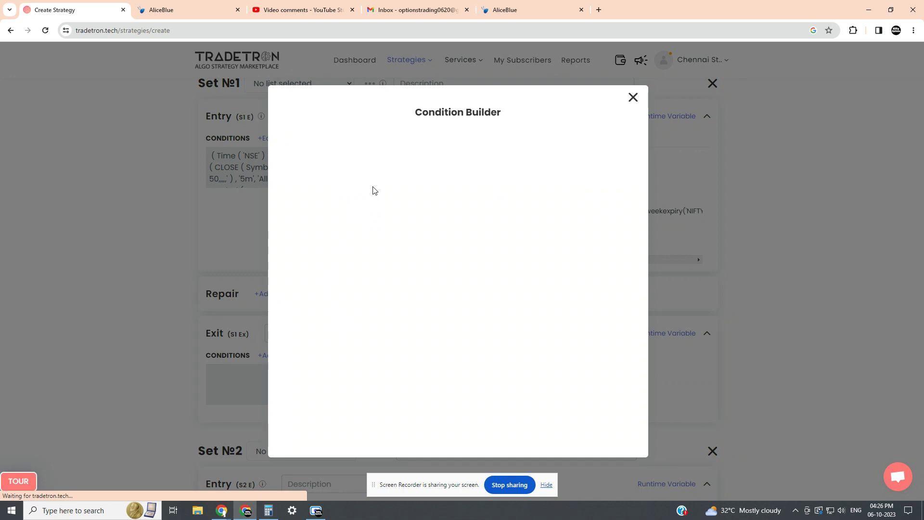
pyautogui.click(342, 165)
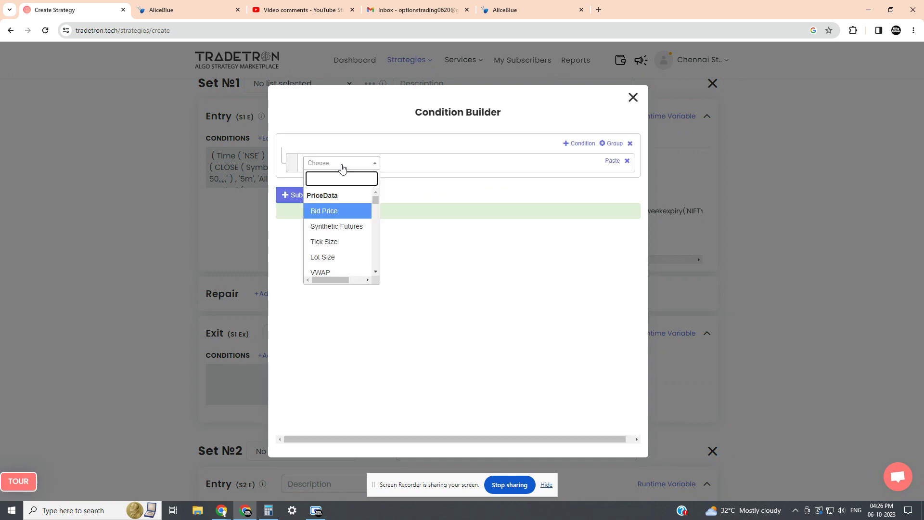
pyautogui.write('ltp')
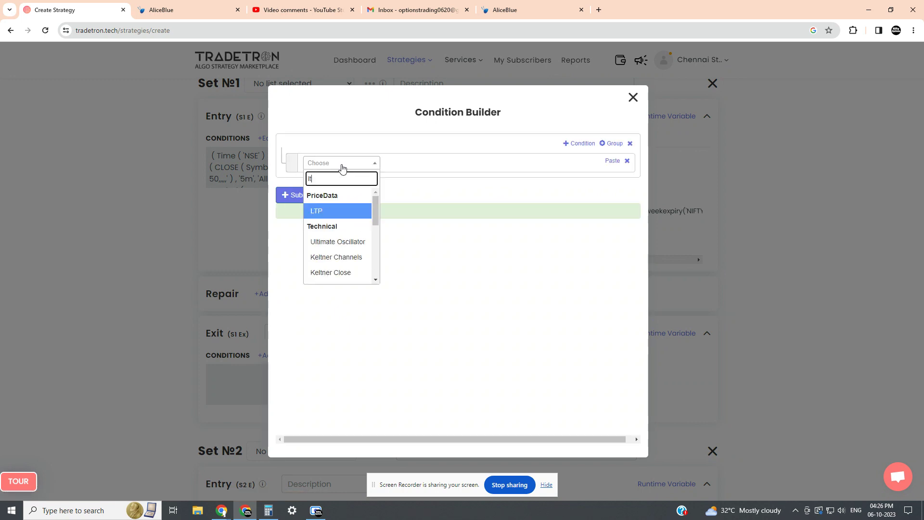
pyautogui.click(349, 212)
pyautogui.click(402, 243)
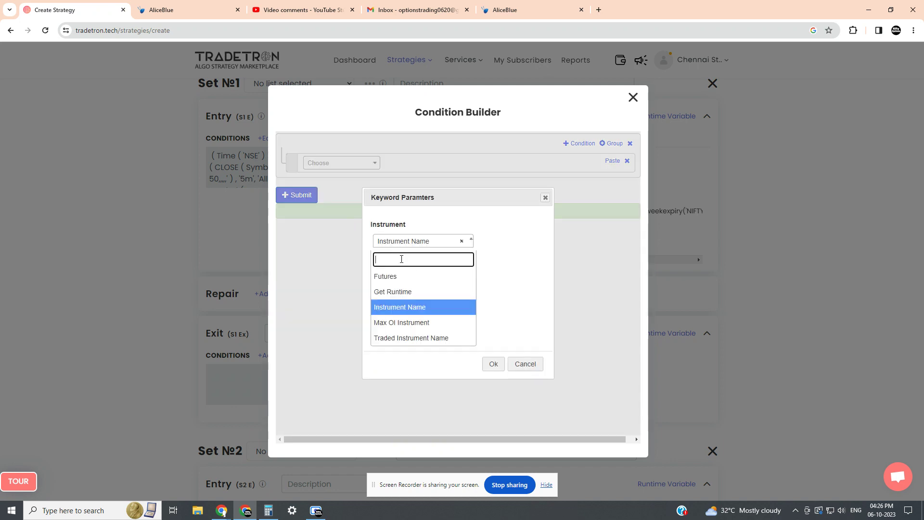
pyautogui.click(394, 336)
pyautogui.click(492, 367)
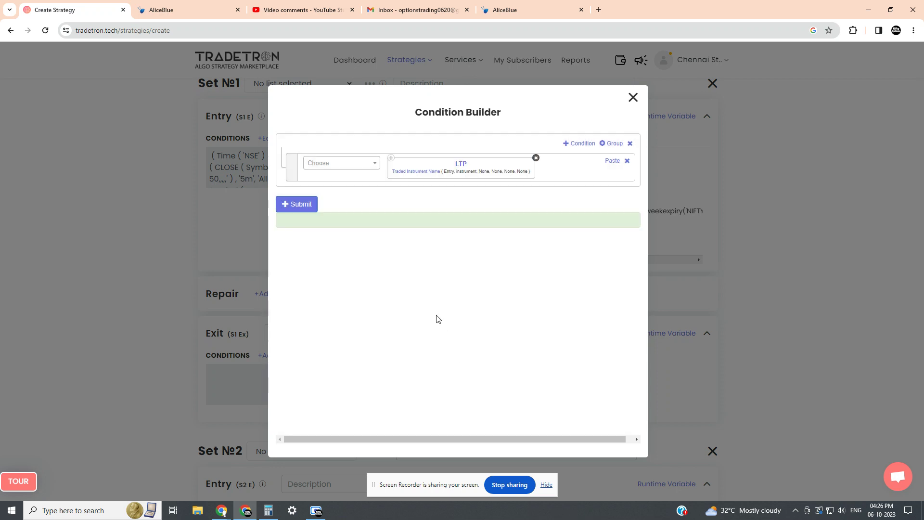
# - Configure the LTP's Traded Instrument Name with underlying NIFTY 50, set number 1, condition number 1 and leg number 1
pyautogui.click(412, 174)
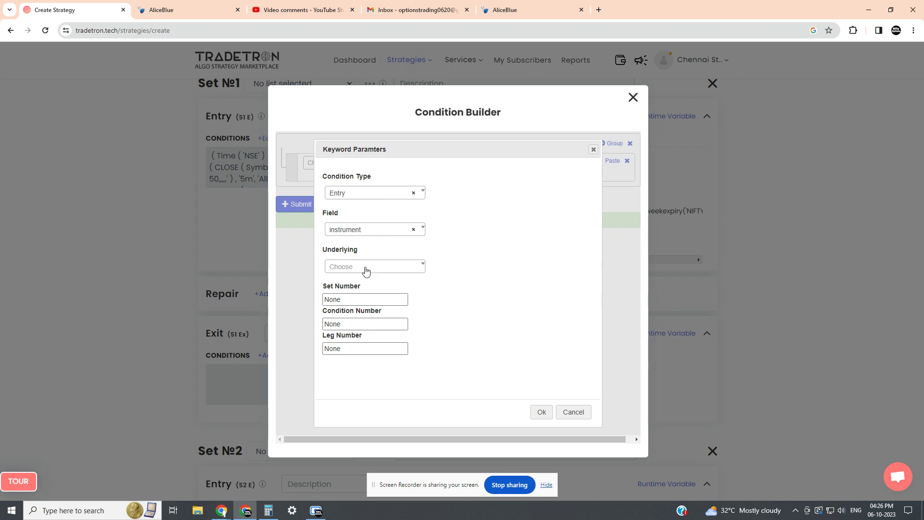
pyautogui.click(363, 272)
pyautogui.write('nifty')
pyautogui.click(383, 316)
pyautogui.moveTo(355, 298); pyautogui.dragTo(306, 305)
pyautogui.write('1')
pyautogui.moveTo(368, 324); pyautogui.dragTo(301, 329)
pyautogui.write('1')
pyautogui.moveTo(392, 347); pyautogui.dragTo(297, 352)
pyautogui.write('1')
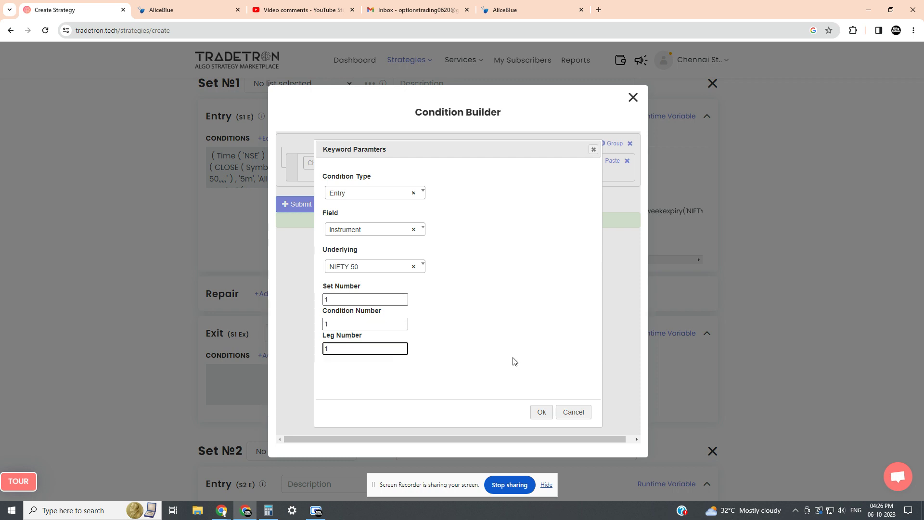
pyautogui.click(541, 412)
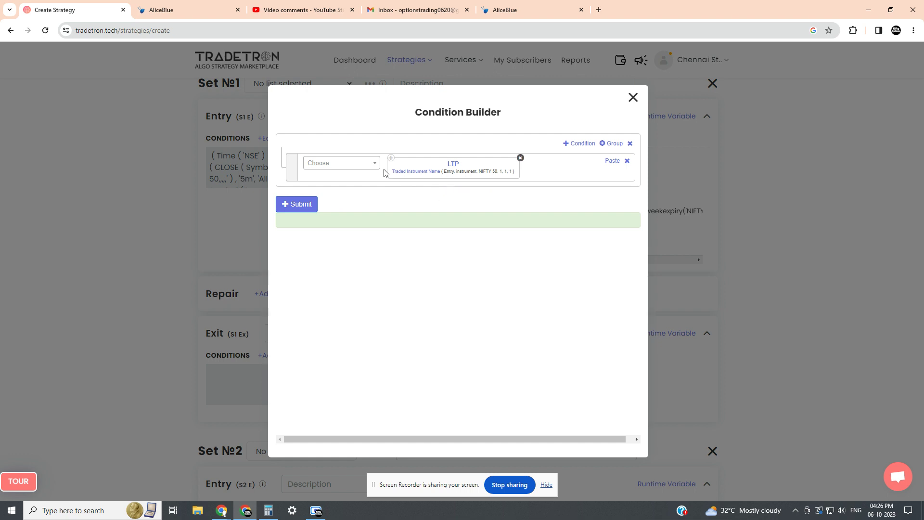
# - Append the > operator and a Traded Instrument keyword to the LTP condition
pyautogui.click(348, 165)
pyautogui.write('>')
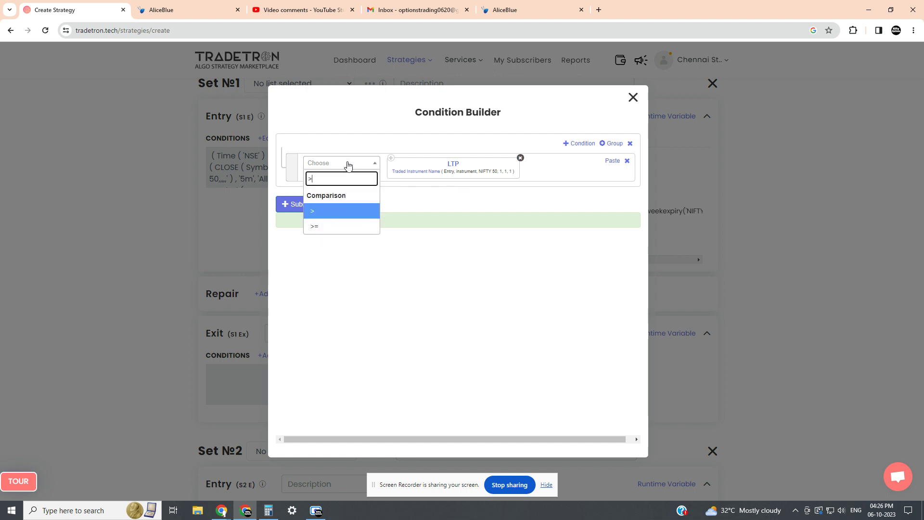
pyautogui.click(333, 217)
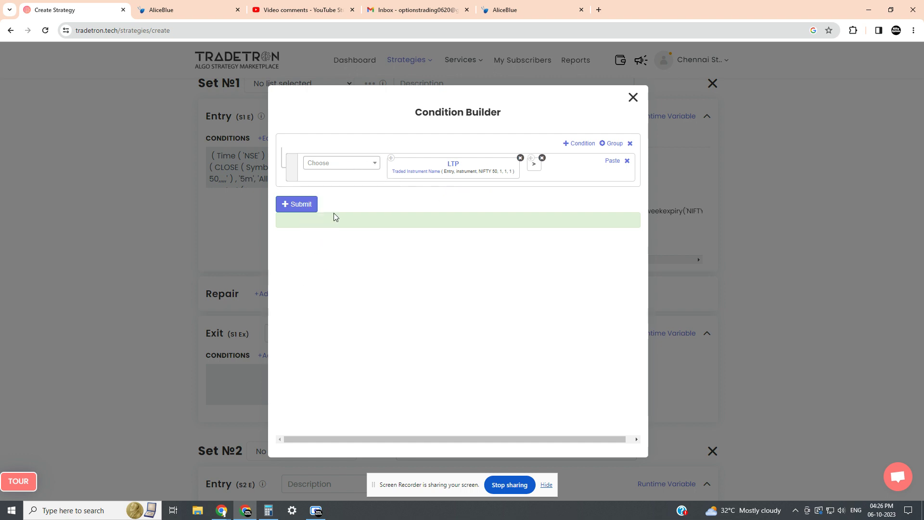
pyautogui.click(342, 166)
pyautogui.write('trad')
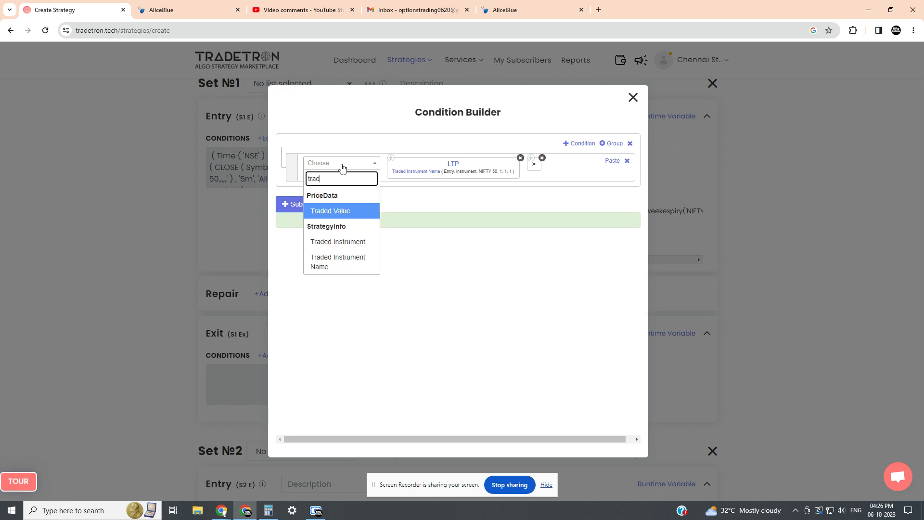
pyautogui.click(348, 240)
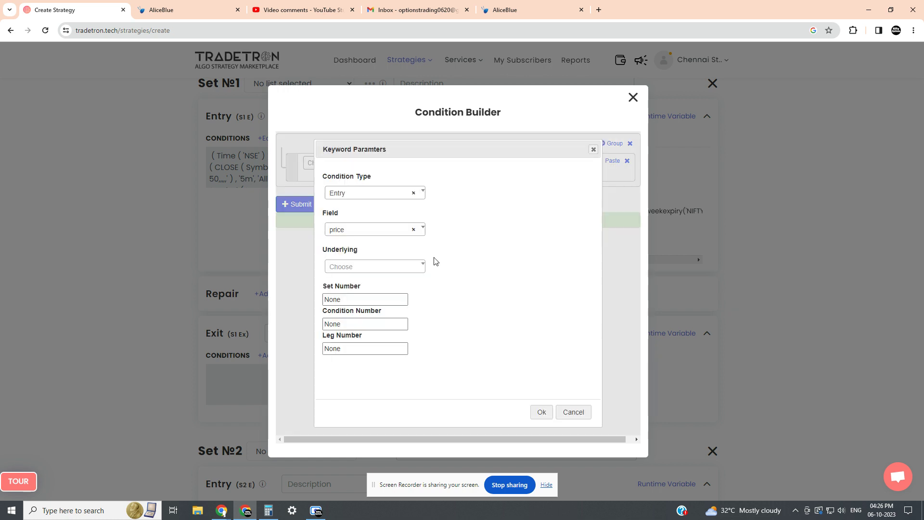
# - Configure the Traded Instrument entry price with underlying NIFTY 50 and set, condition and leg numbers all 1
pyautogui.click(353, 268)
pyautogui.write('nifty')
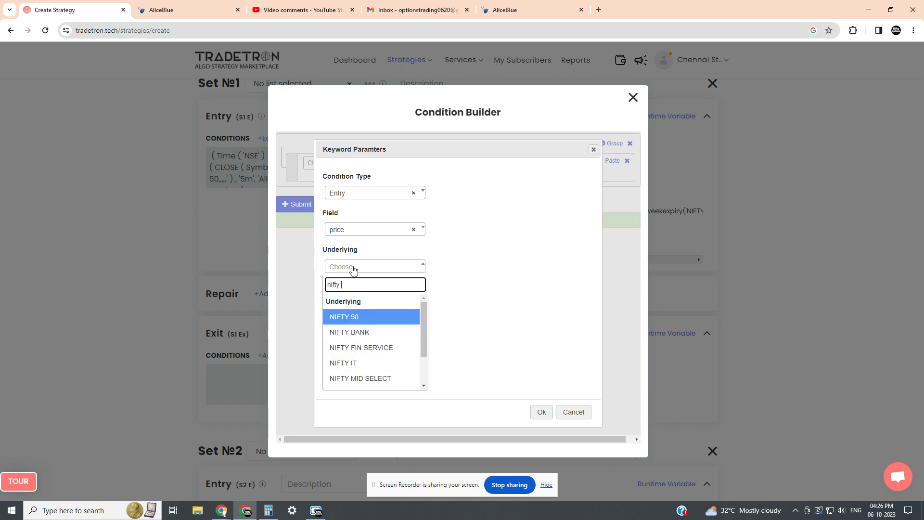
pyautogui.click(381, 317)
pyautogui.doubleClick(355, 303)
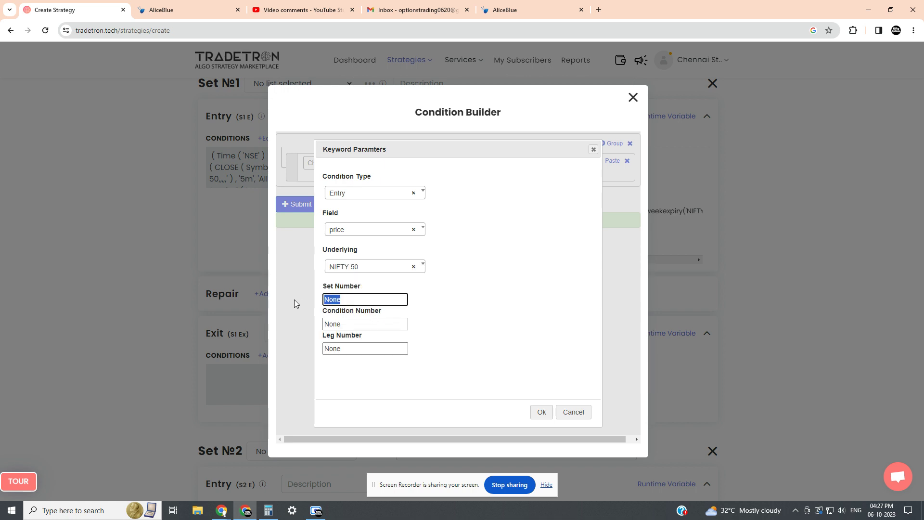
pyautogui.write('1')
pyautogui.press('Tab')
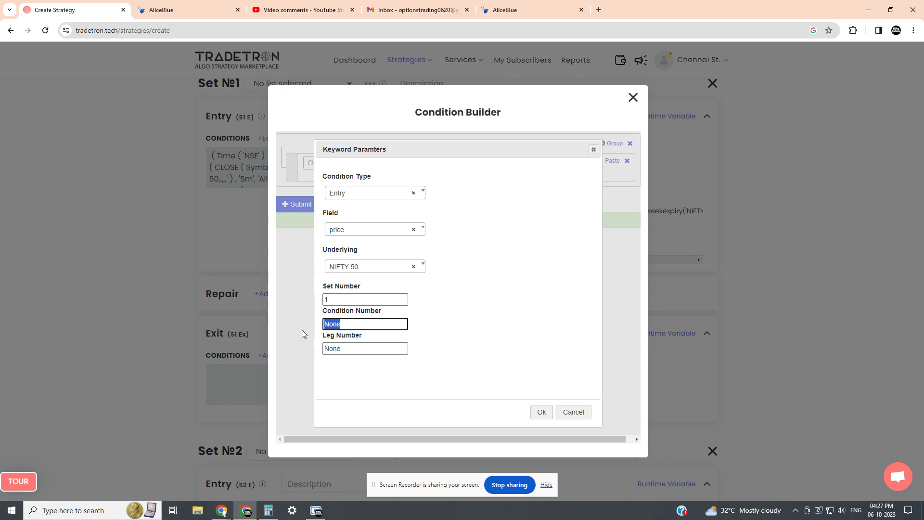
pyautogui.write('1')
pyautogui.doubleClick(349, 350)
pyautogui.write('1')
pyautogui.click(542, 413)
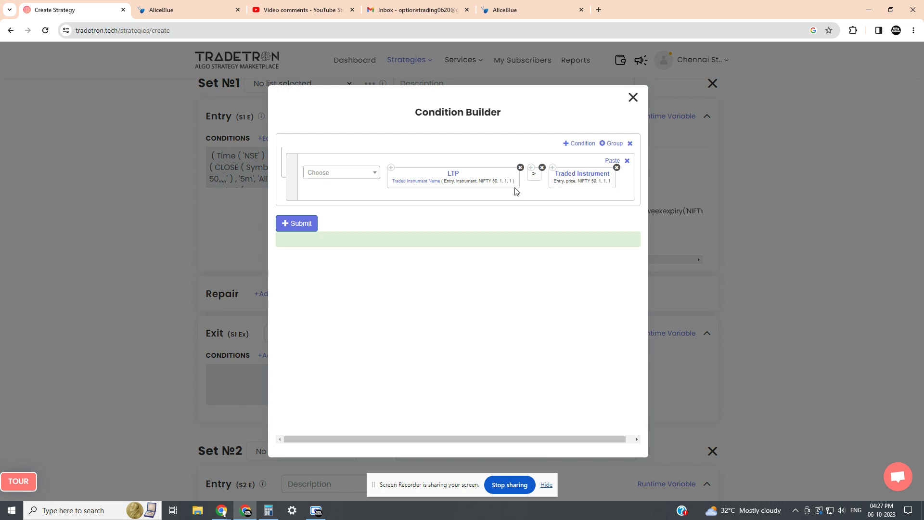
# - Append the + operator and a Number of 100 after the traded entry price
pyautogui.click(345, 175)
pyautogui.write('+')
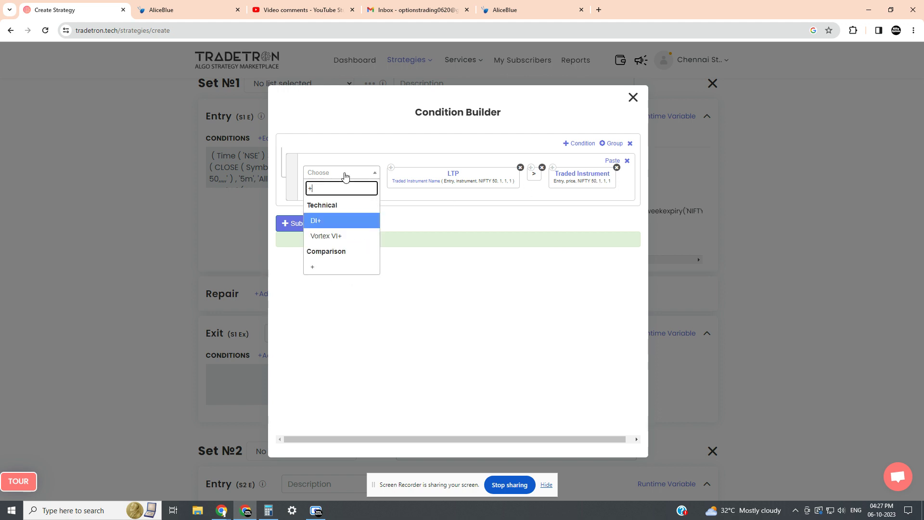
pyautogui.click(348, 267)
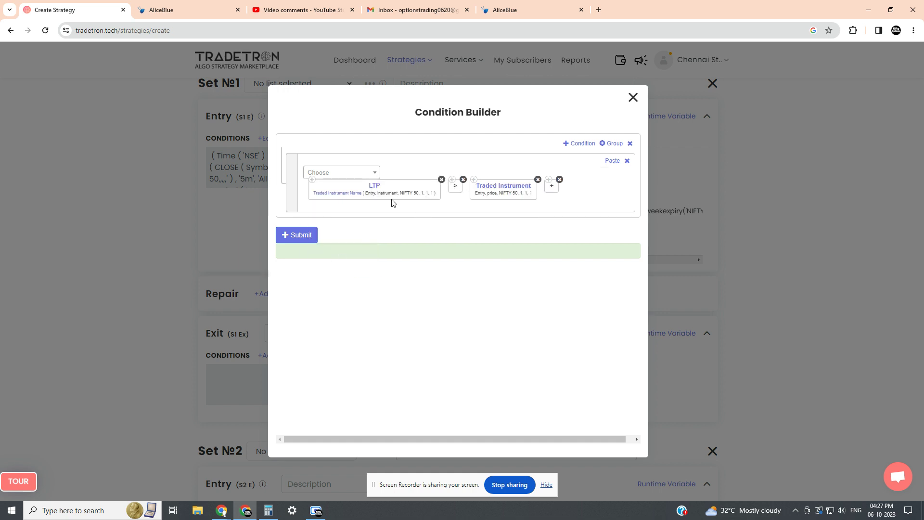
pyautogui.click(331, 175)
pyautogui.write('num')
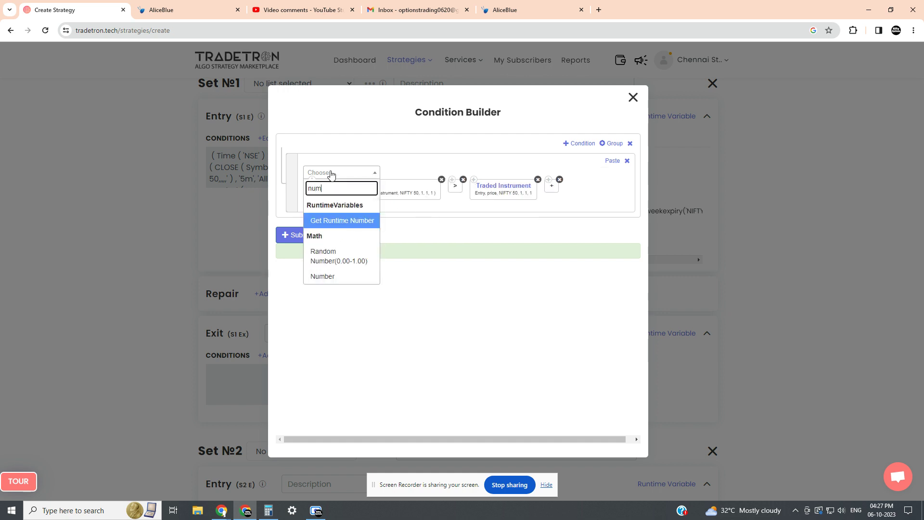
pyautogui.click(347, 278)
pyautogui.write('100')
pyautogui.click(494, 364)
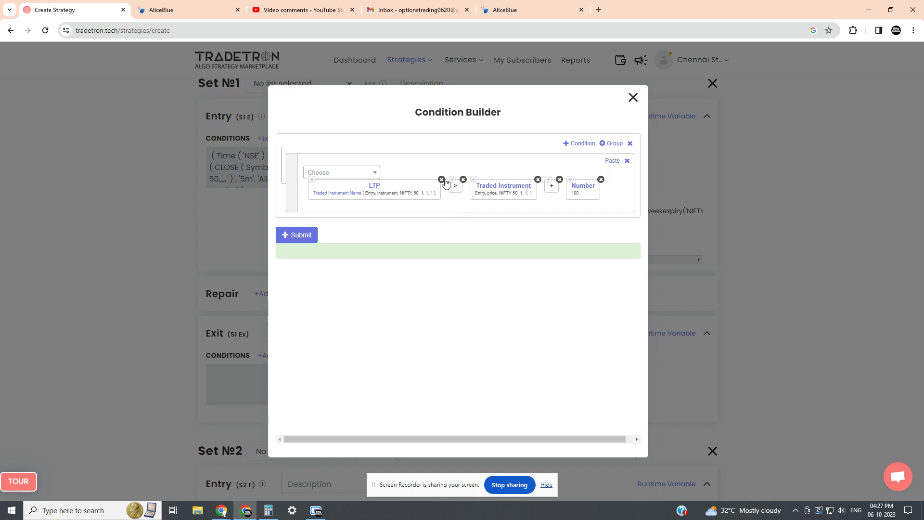
# - Add a second exit condition joined by OR, starting with a copy of the LTP block followed by the < operator
pyautogui.click(580, 148)
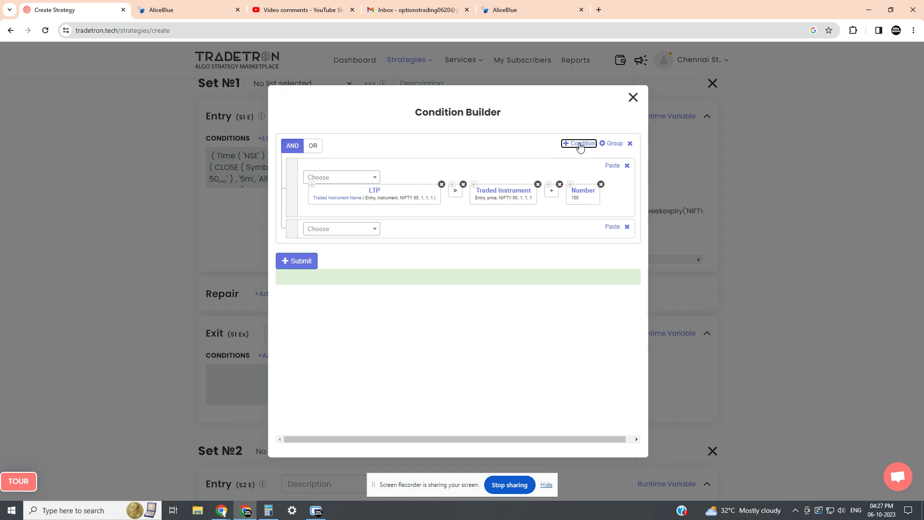
pyautogui.click(313, 146)
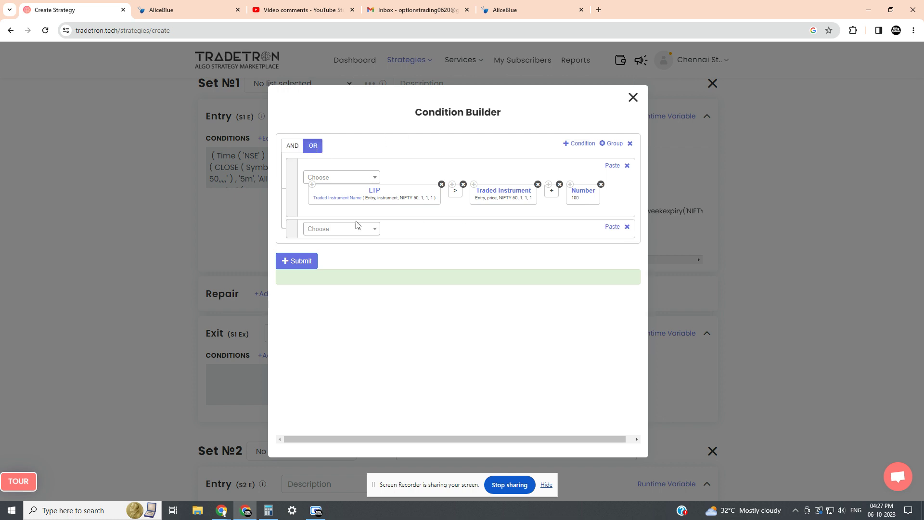
pyautogui.click(313, 185)
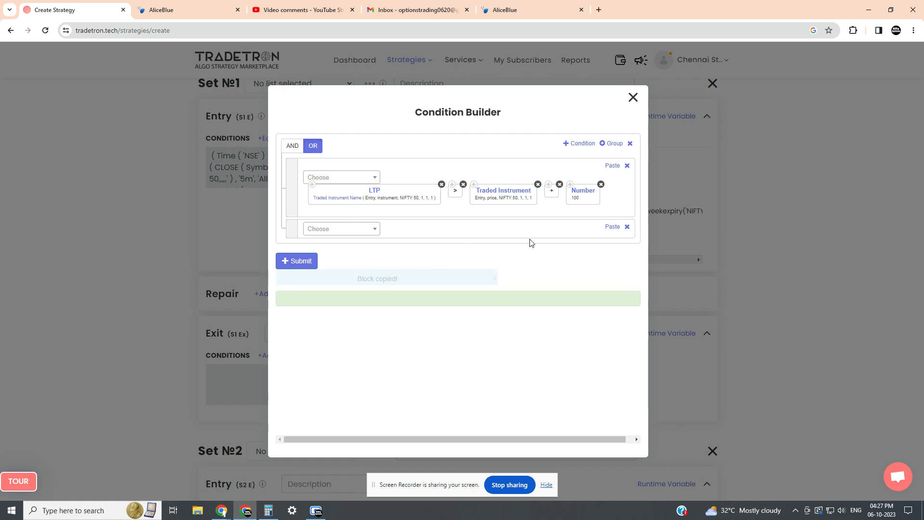
pyautogui.click(613, 226)
pyautogui.click(344, 229)
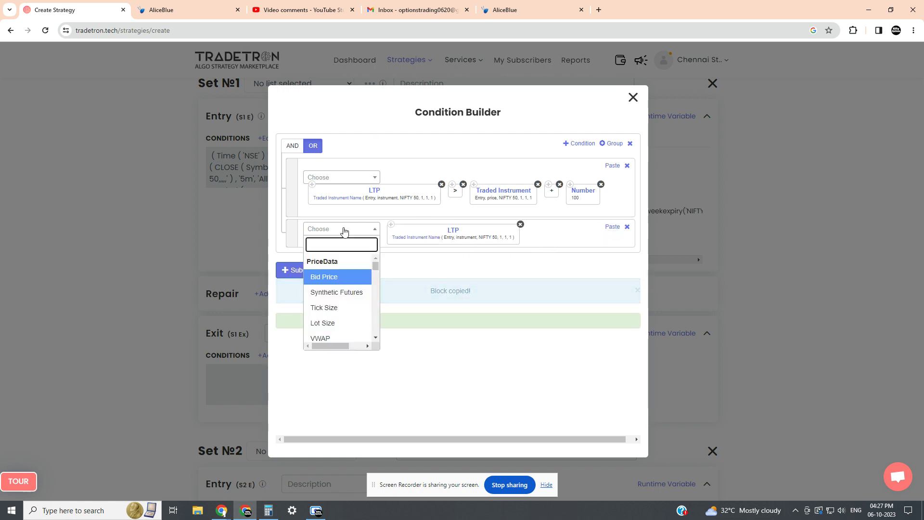
pyautogui.write('<')
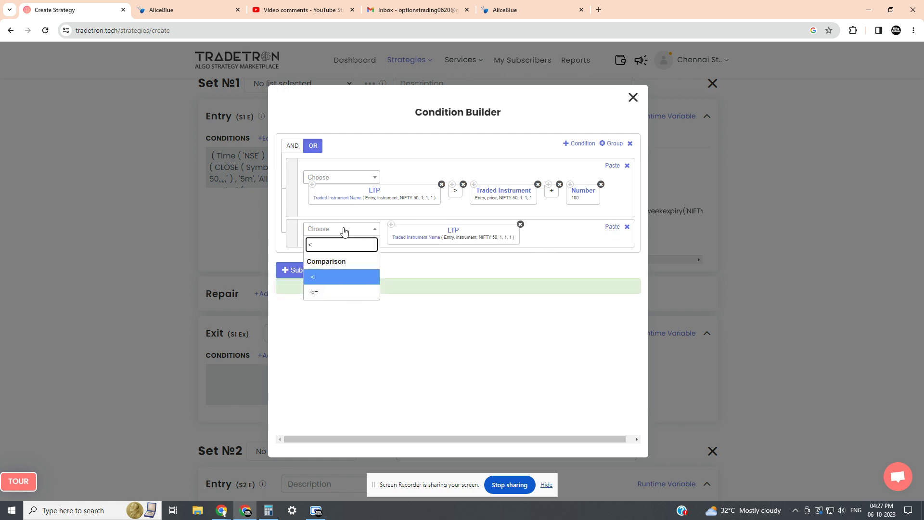
pyautogui.click(342, 281)
# - Complete the second condition with copies of the Traded Instrument and Number blocks, separated by the - operator
pyautogui.click(473, 184)
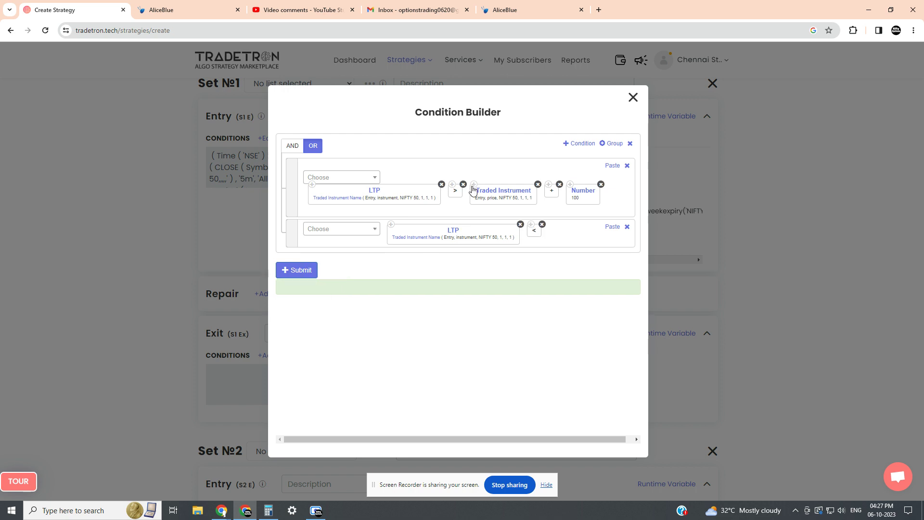
pyautogui.click(613, 227)
pyautogui.click(341, 239)
pyautogui.write('-')
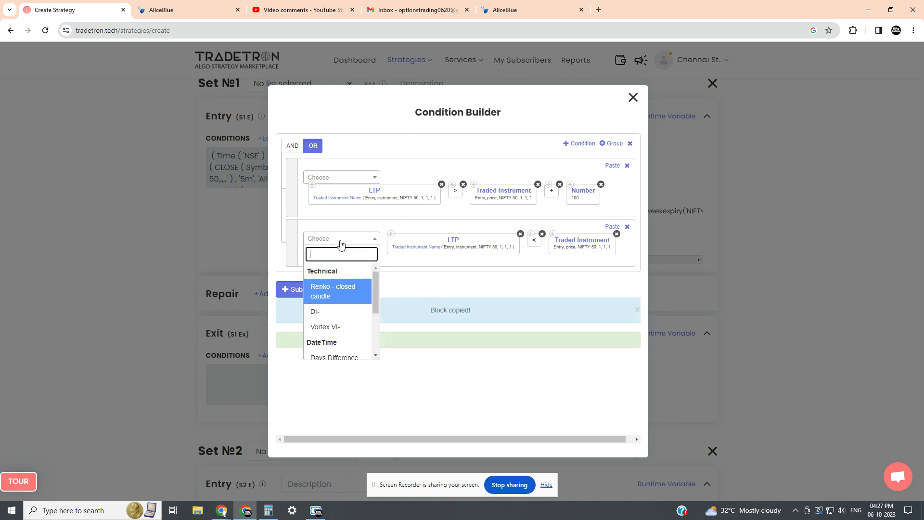
pyautogui.scroll(-3, 342, 337)
pyautogui.click(341, 359)
pyautogui.click(570, 184)
pyautogui.click(613, 227)
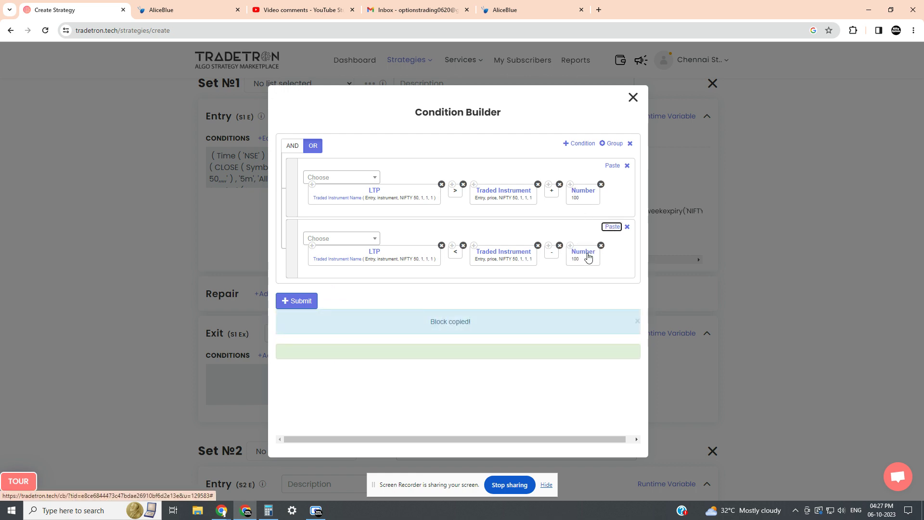
# - Set the second condition's Number to 20, submit the exit conditions and close the Condition Builder
pyautogui.click(585, 255)
pyautogui.press('BackSpace')
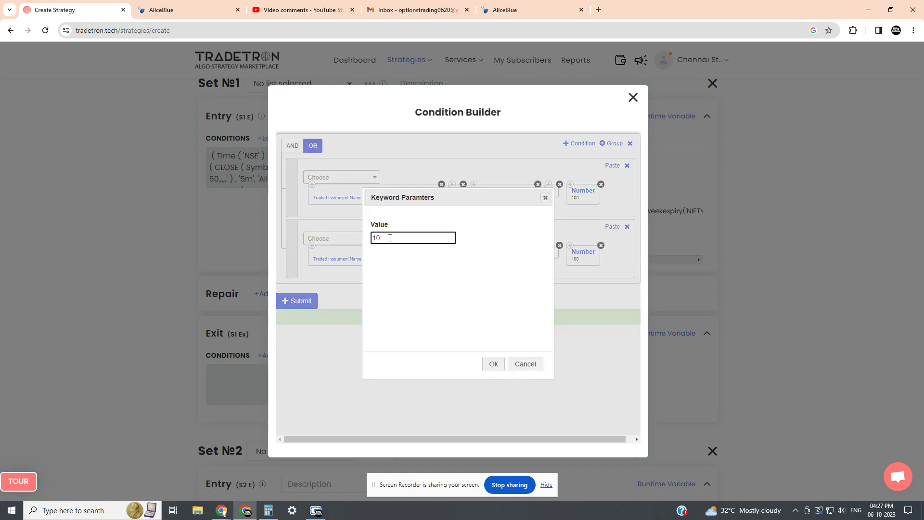
pyautogui.write('2')
pyautogui.click(494, 365)
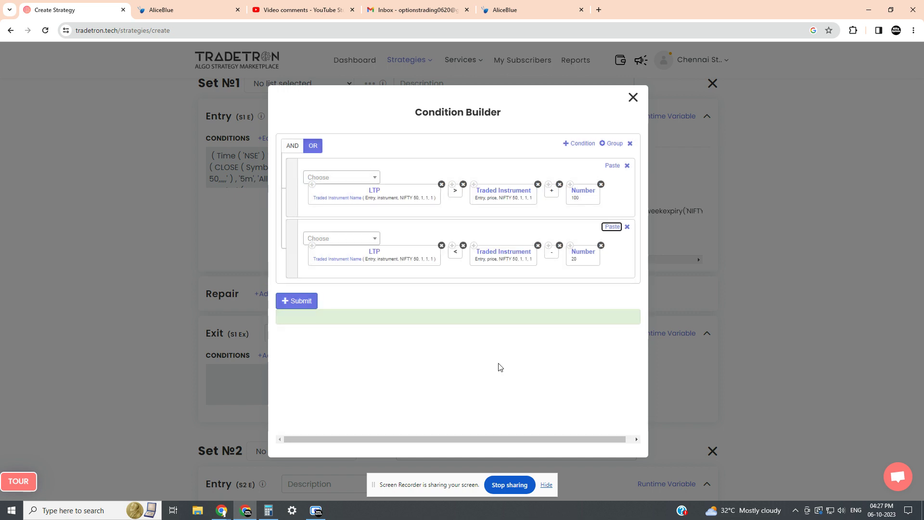
pyautogui.click(298, 301)
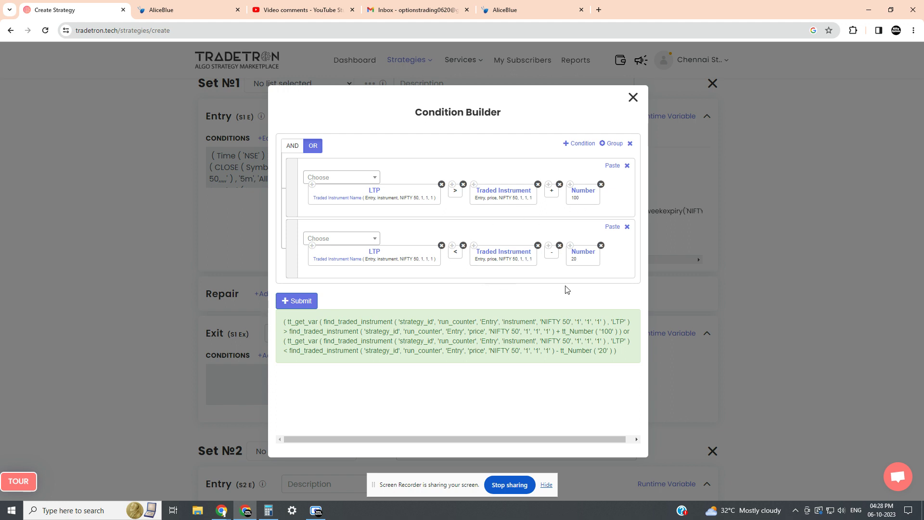
pyautogui.click(633, 97)
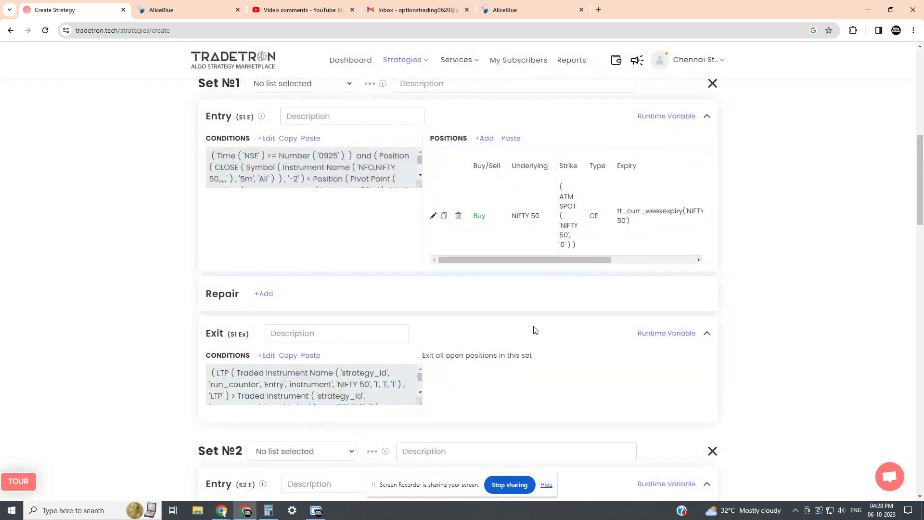
pyautogui.scroll(-4, 534, 332)
pyautogui.scroll(4, 534, 333)
pyautogui.scroll(1, 533, 285)
pyautogui.scroll(-2, 534, 288)
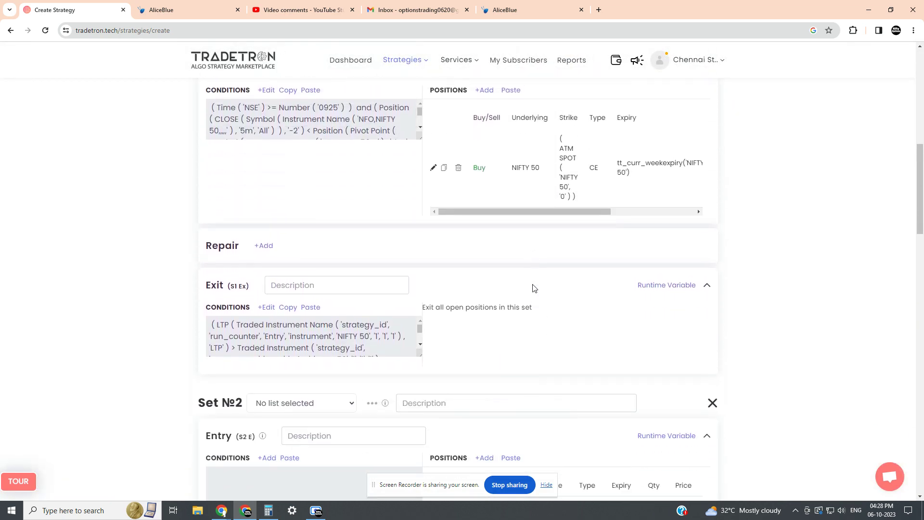
pyautogui.scroll(-1, 299, 422)
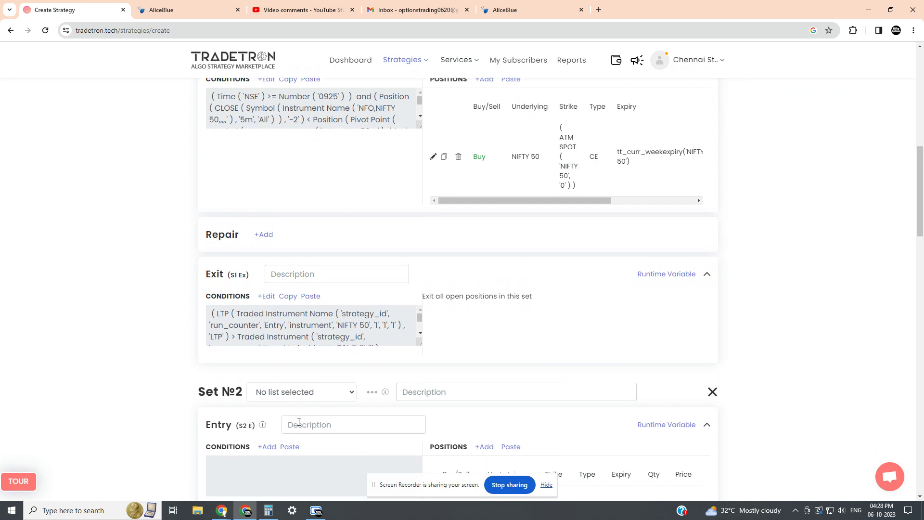
# - Copy Set 1's entry conditions into Set 2's entry and open the copy in the Condition Builder
pyautogui.scroll(3, 299, 419)
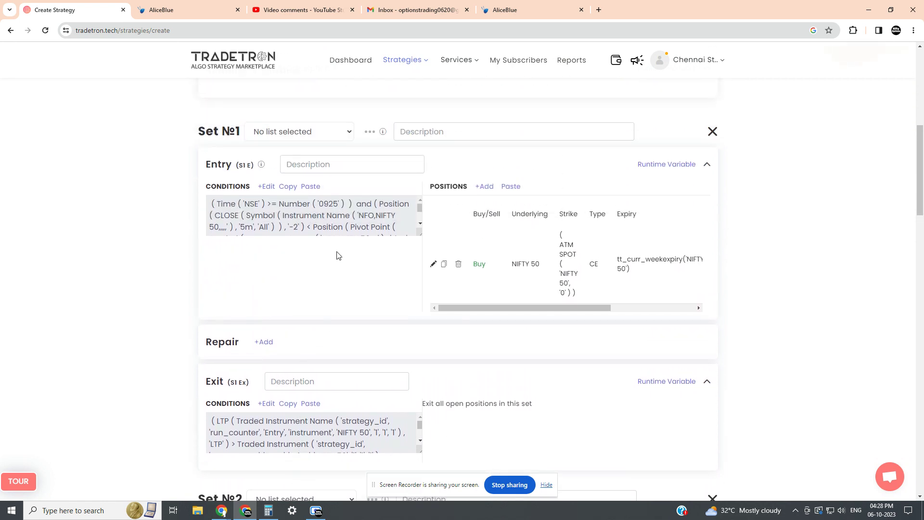
pyautogui.click(292, 187)
pyautogui.scroll(-8, 460, 301)
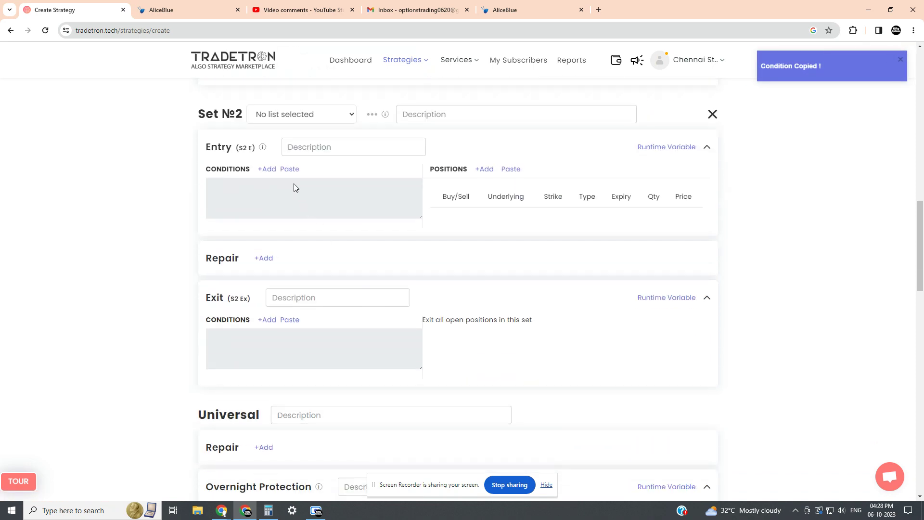
pyautogui.click(290, 169)
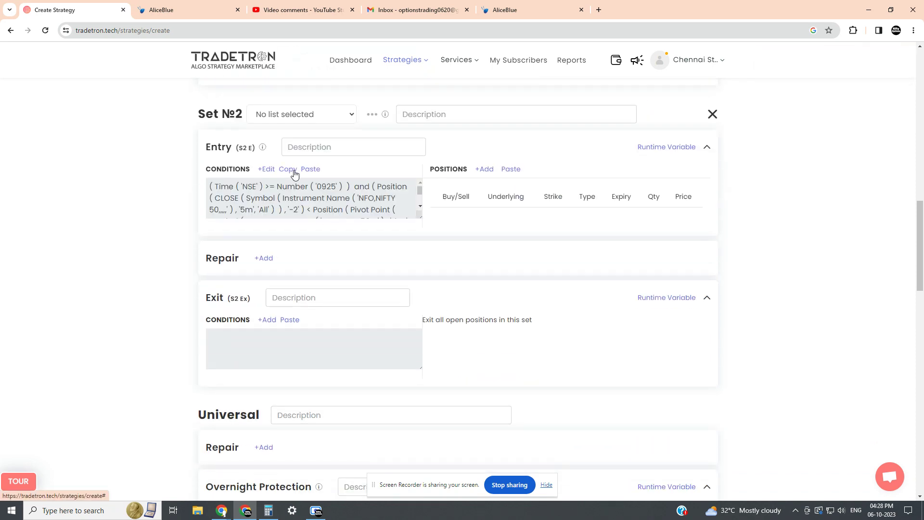
pyautogui.click(267, 170)
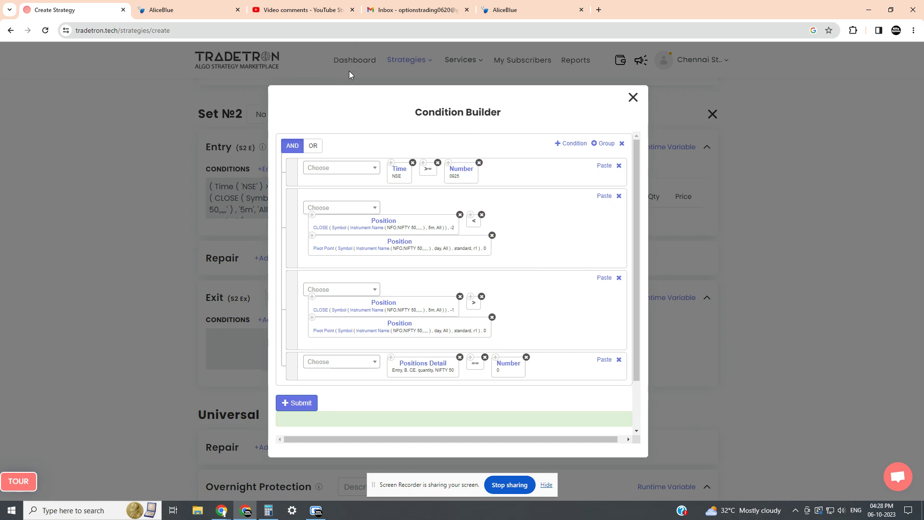
# - Switch to the AliceBlue Nifty 50 chart, examine how candles cross below the pivot support line, and return to Tradetron
pyautogui.click(197, 9)
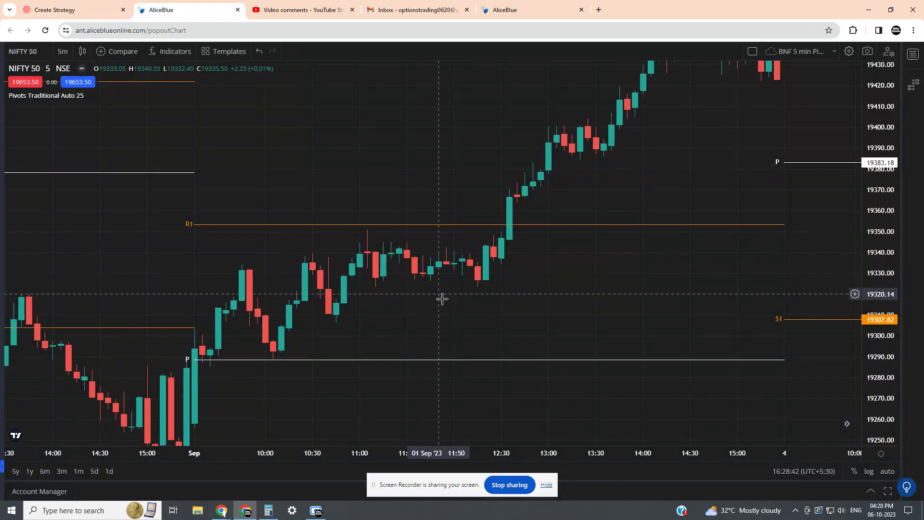
pyautogui.moveTo(580, 303); pyautogui.dragTo(780, 131)
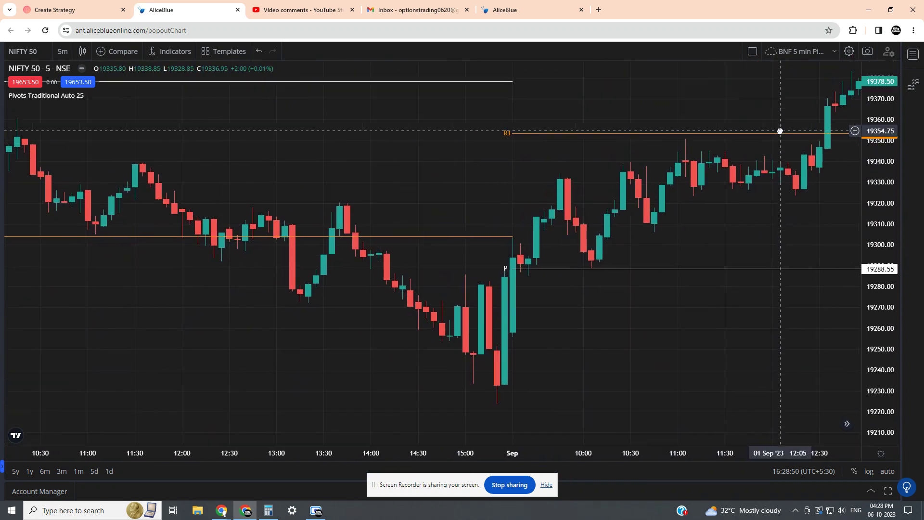
pyautogui.moveTo(268, 308); pyautogui.dragTo(313, 316)
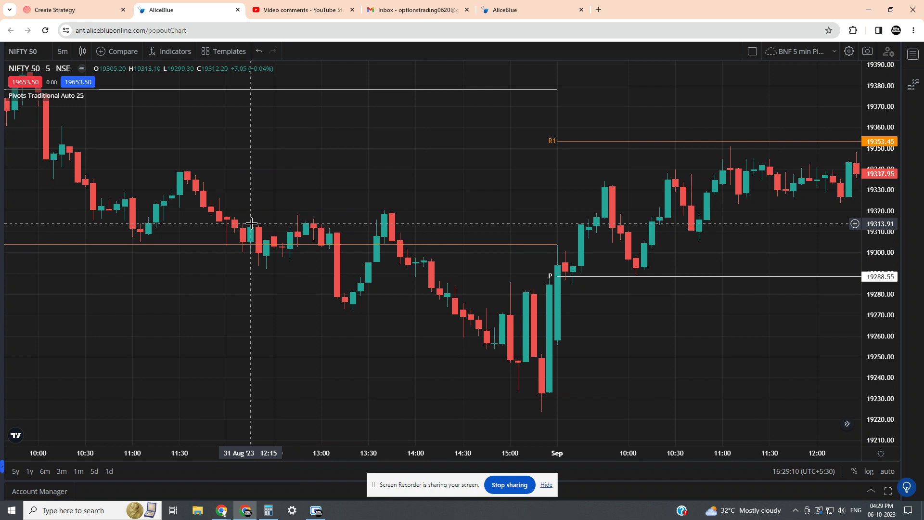
pyautogui.click(72, 9)
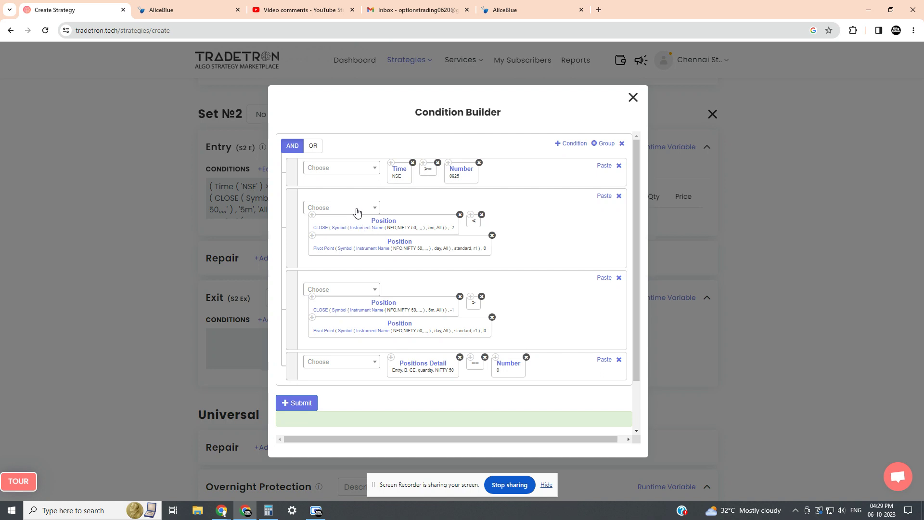
# - Cross-copy the > and < operators between the two CLOSE conditions, and replace the < with > in the -2 candle condition
pyautogui.click(471, 296)
pyautogui.click(607, 197)
pyautogui.click(470, 215)
pyautogui.click(605, 279)
pyautogui.moveTo(503, 241); pyautogui.dragTo(468, 222)
pyautogui.click(504, 214)
# - Set the Pivot Point value to s1 in the -2 candle condition
pyautogui.click(323, 251)
pyautogui.click(393, 292)
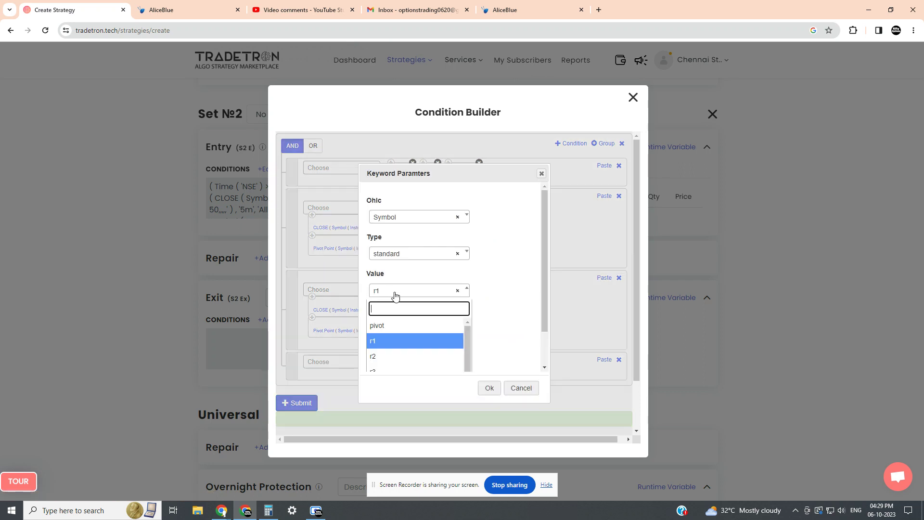
pyautogui.scroll(-2, 403, 354)
pyautogui.click(391, 361)
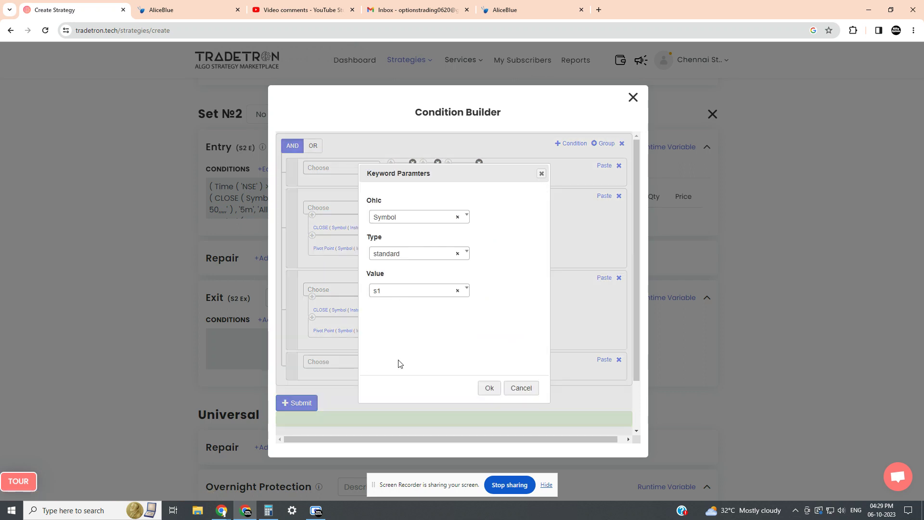
pyautogui.click(489, 389)
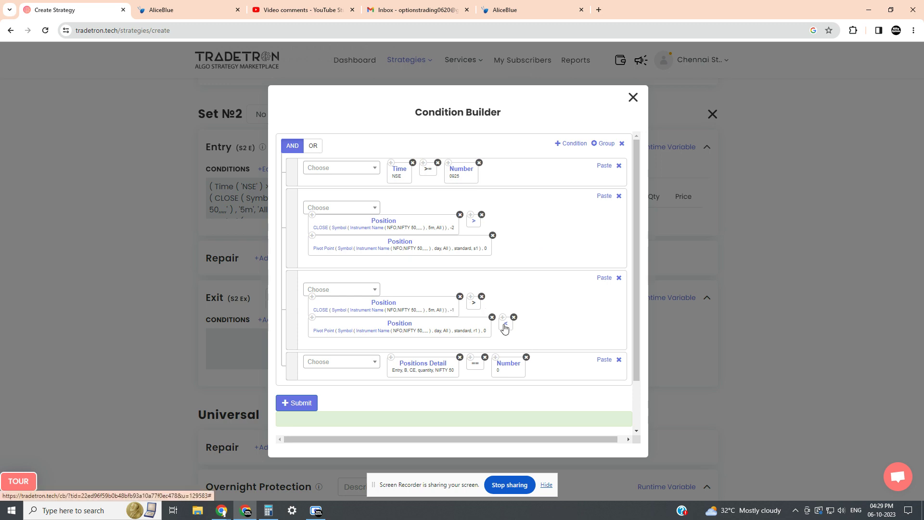
# - Replace the > operator with < in the -1 candle condition and set its Pivot Point value to s1
pyautogui.moveTo(502, 327); pyautogui.dragTo(474, 303)
pyautogui.click(325, 331)
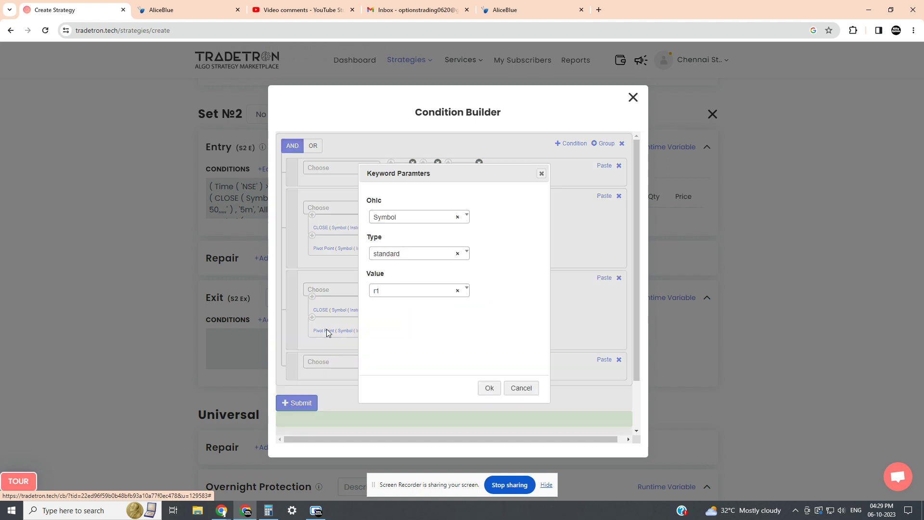
pyautogui.click(404, 291)
pyautogui.scroll(-2, 396, 351)
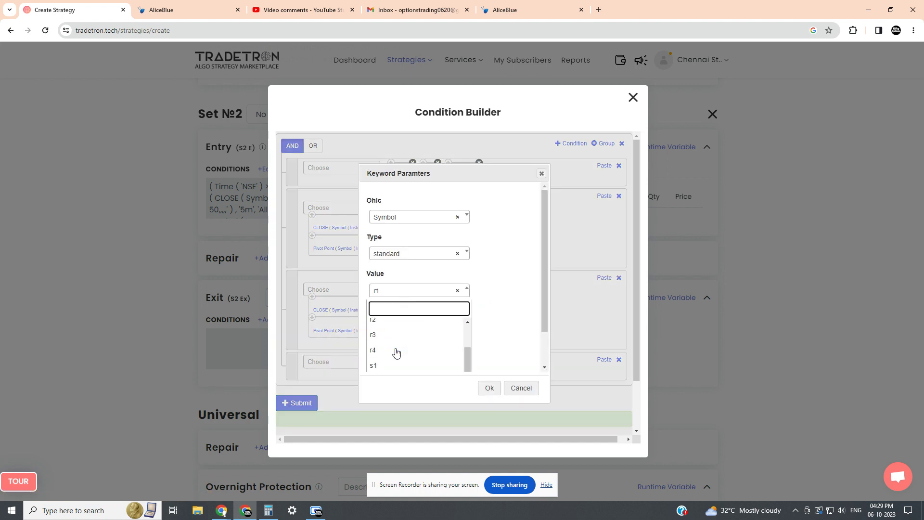
pyautogui.click(386, 366)
pyautogui.click(487, 388)
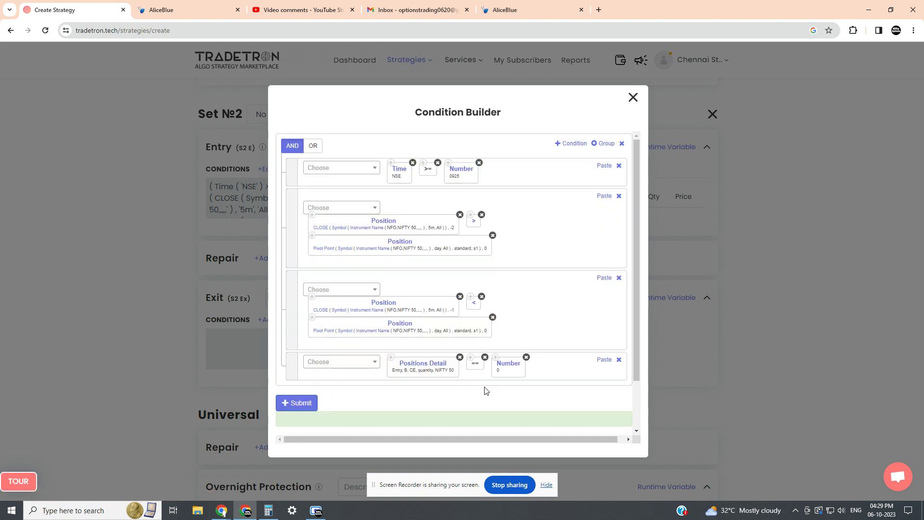
# - Set the Positions Detail instrument type to PE, submit Set 2's entry conditions and close the Condition Builder
pyautogui.scroll(-2, 544, 323)
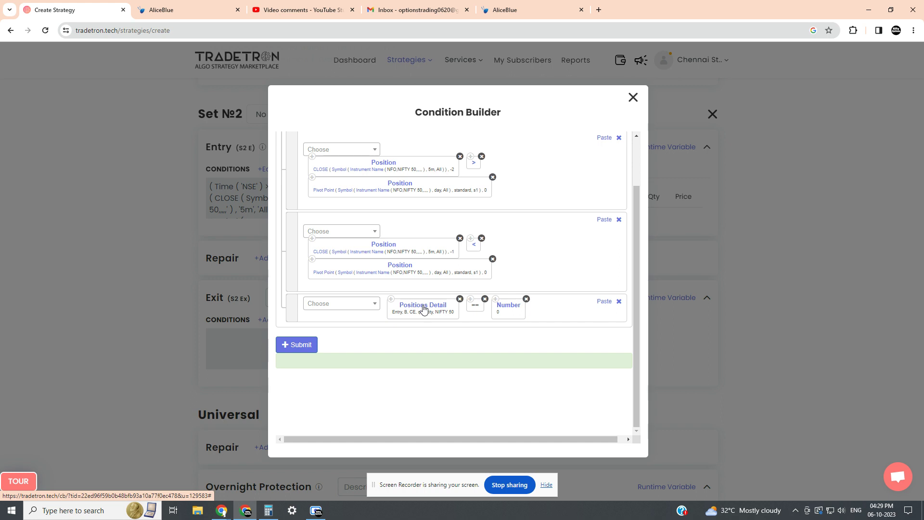
pyautogui.click(423, 308)
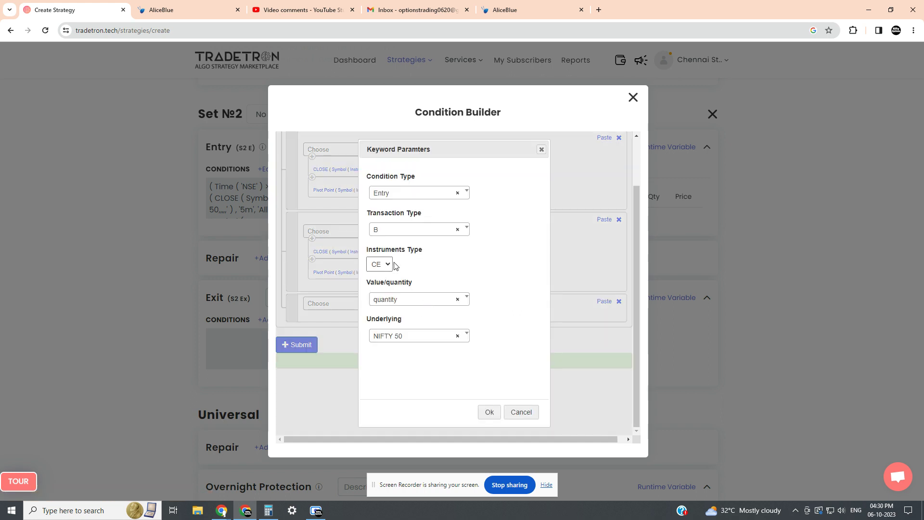
pyautogui.click(380, 264)
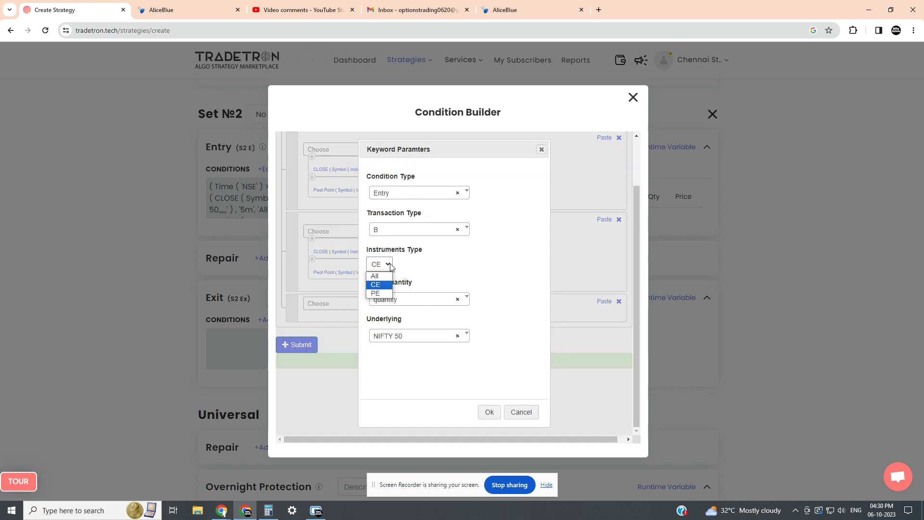
pyautogui.click(379, 294)
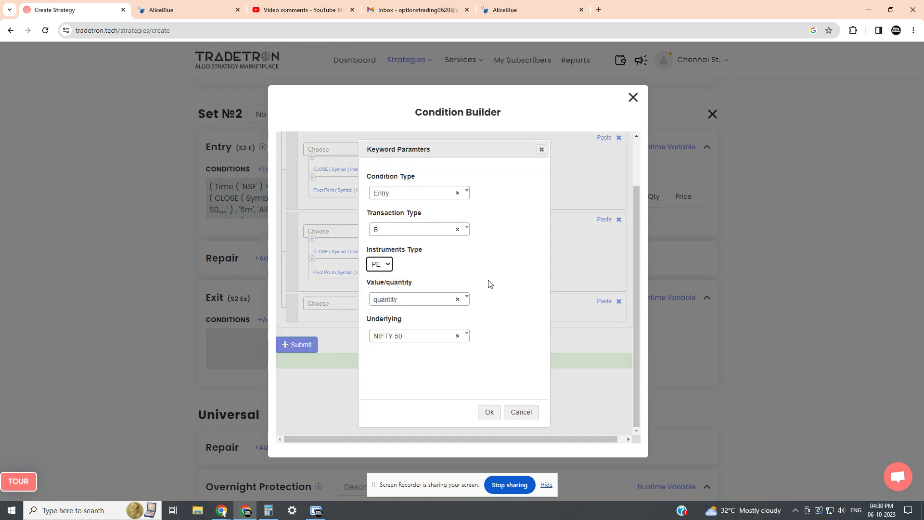
pyautogui.click(488, 413)
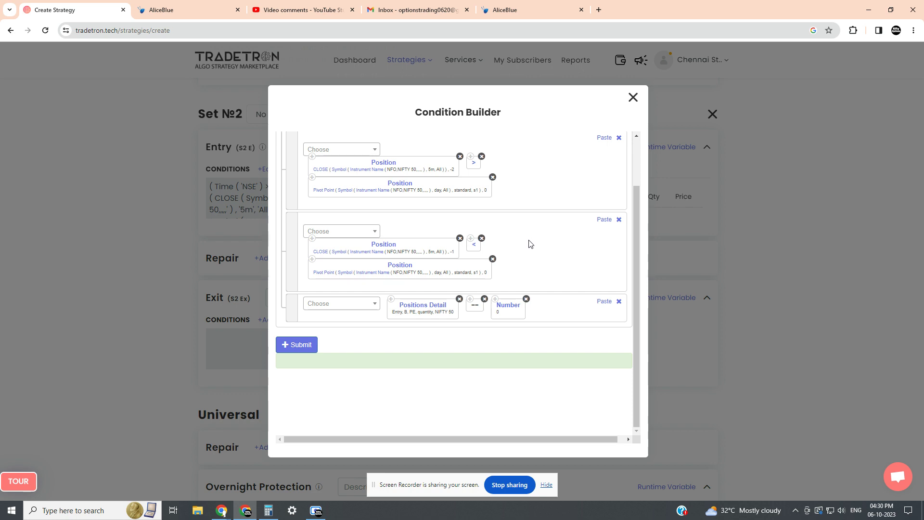
pyautogui.scroll(2, 538, 261)
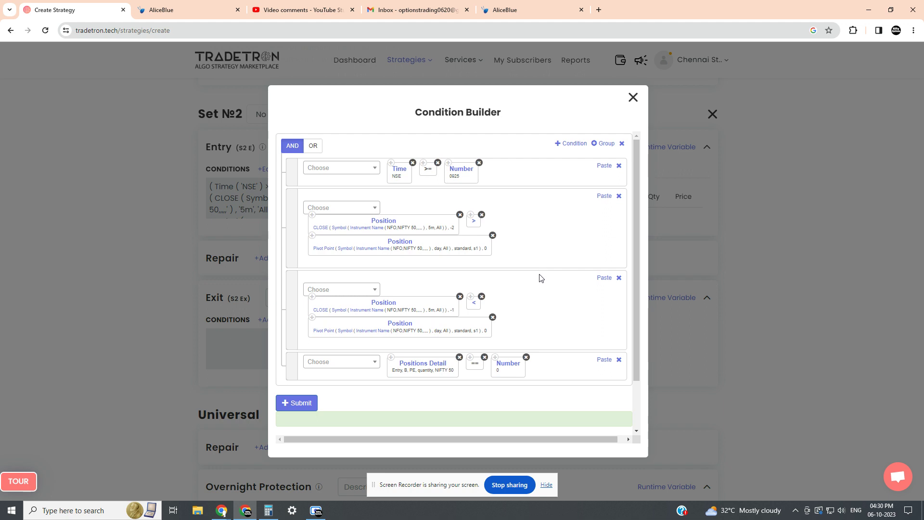
pyautogui.click(299, 403)
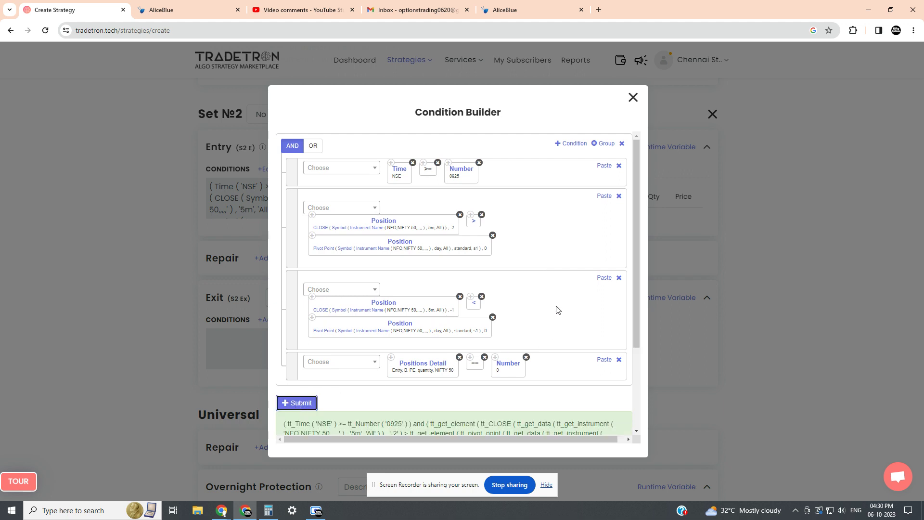
pyautogui.click(633, 97)
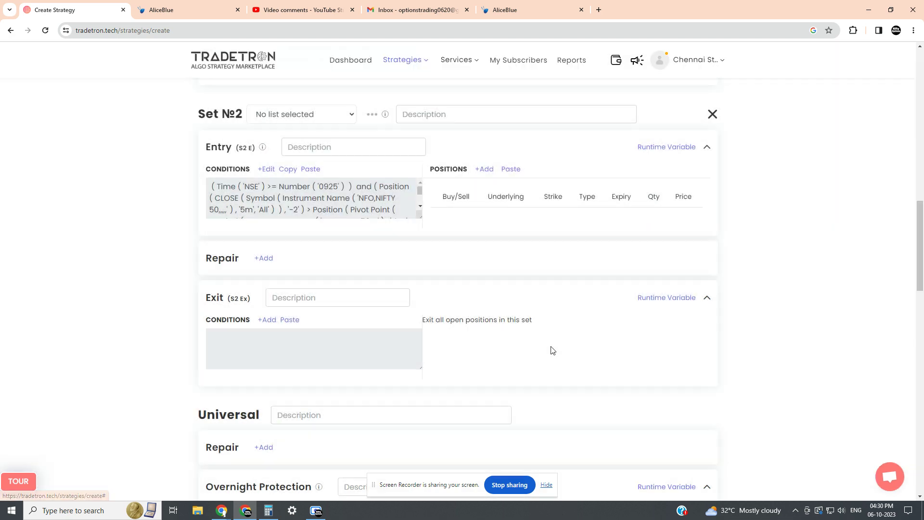
# - Copy Set 1's Nifty 50 buy position into Set 2's entry positions
pyautogui.scroll(4, 533, 344)
pyautogui.scroll(2, 513, 378)
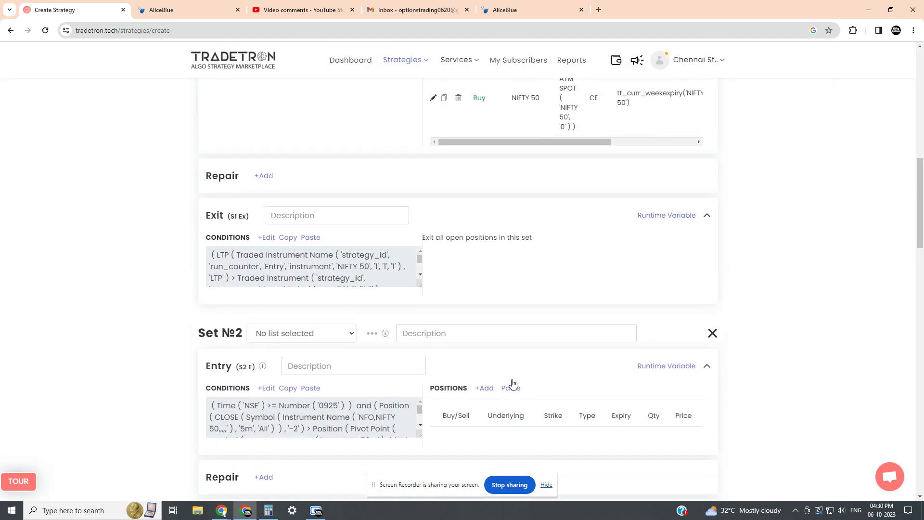
pyautogui.scroll(3, 512, 383)
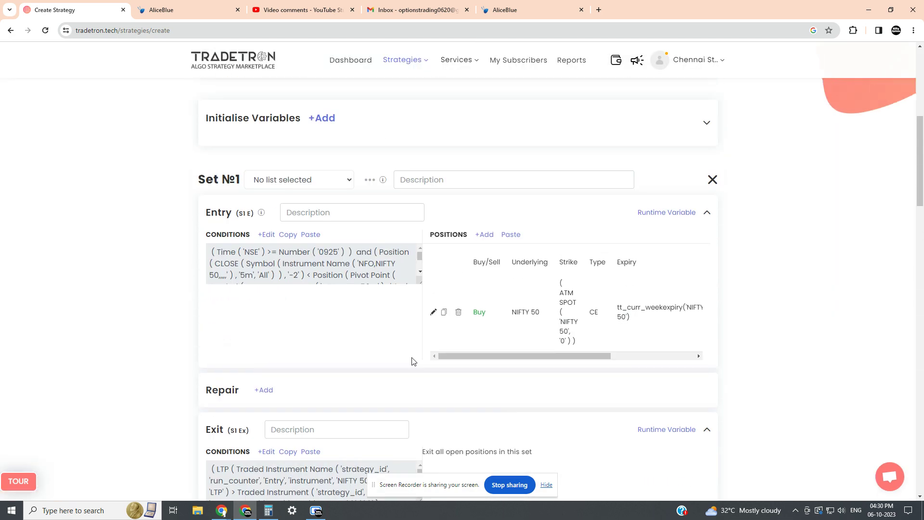
pyautogui.click(443, 313)
pyautogui.scroll(-7, 489, 336)
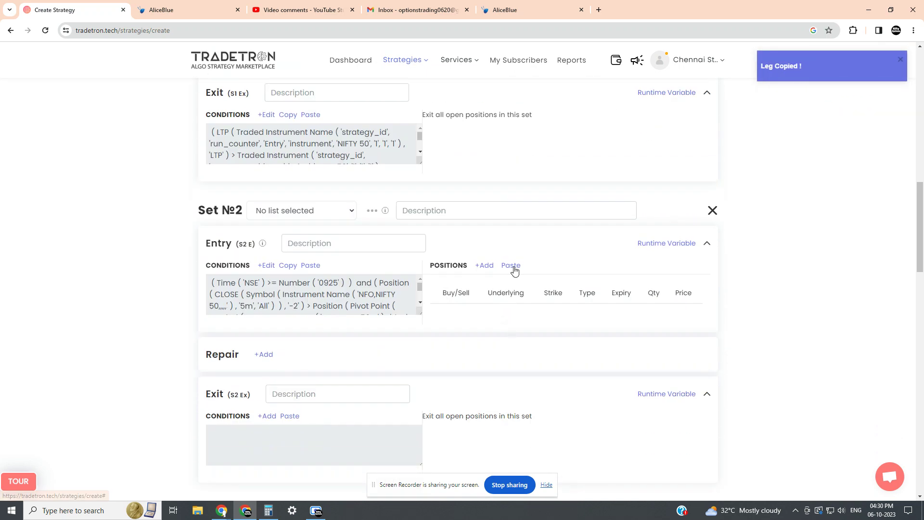
pyautogui.click(513, 268)
# - Edit Set 2's pasted position, setting the type to Put, the underlying to NIFTY 50 and the expiry to Current Week
pyautogui.click(433, 346)
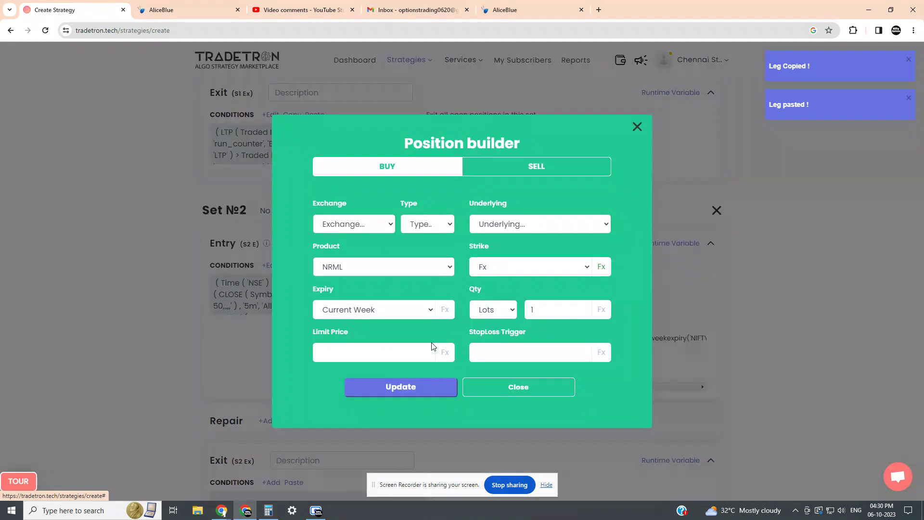
pyautogui.click(419, 225)
pyautogui.click(423, 252)
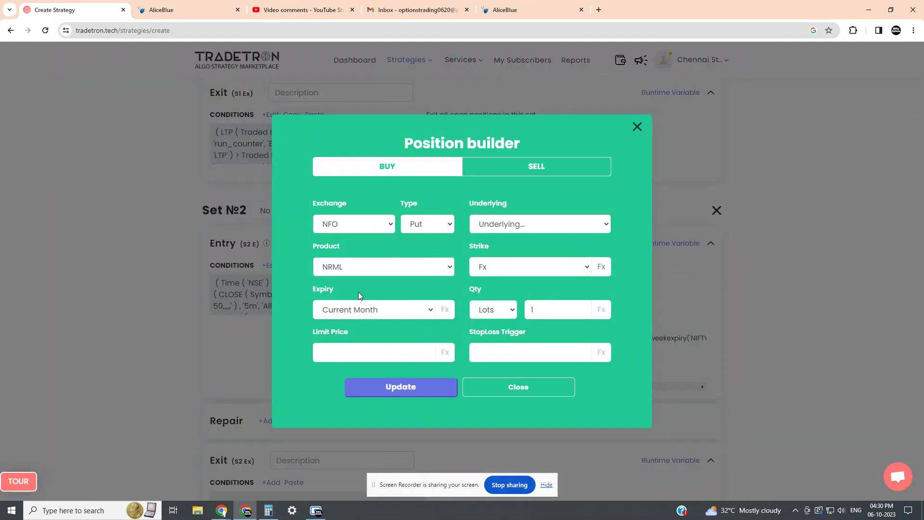
pyautogui.click(503, 225)
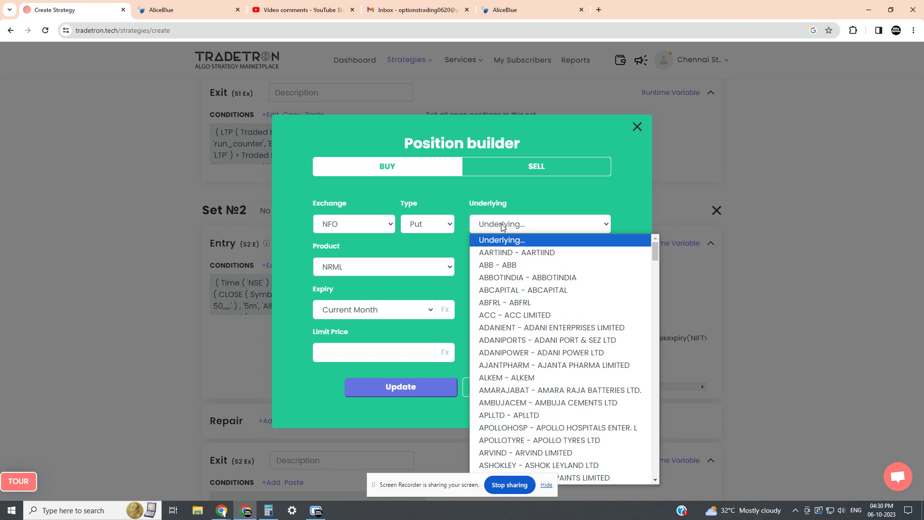
pyautogui.write('nifty')
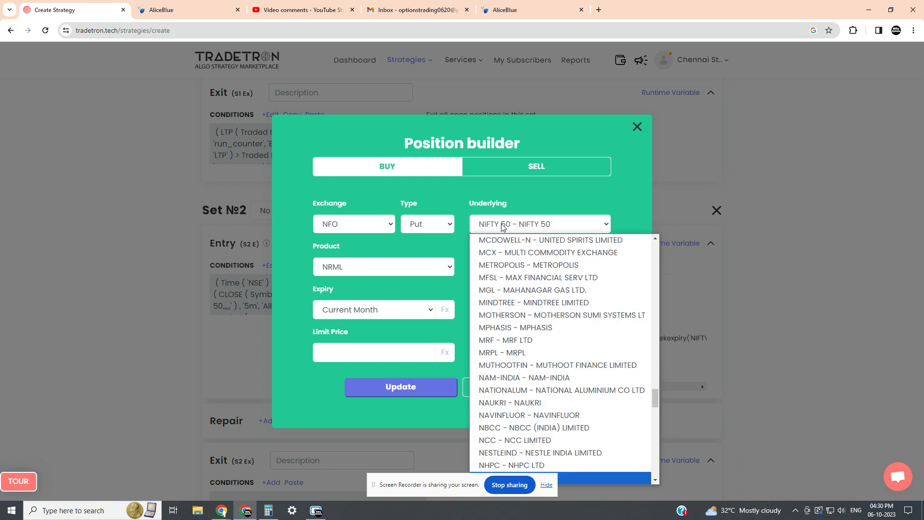
pyautogui.press('Return')
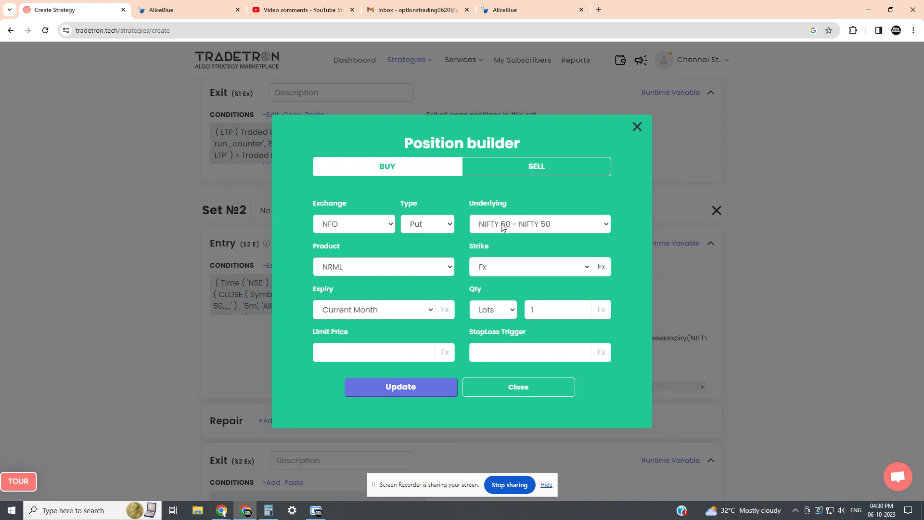
pyautogui.click(383, 311)
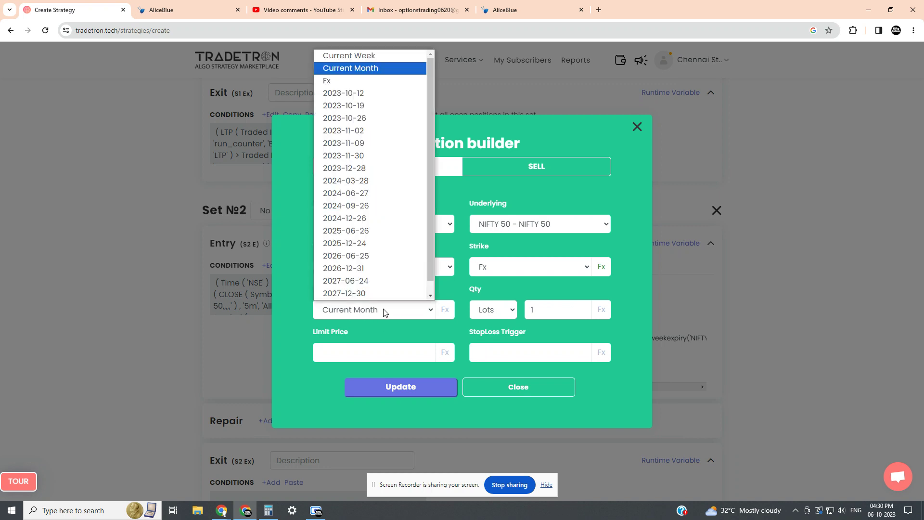
pyautogui.click(365, 56)
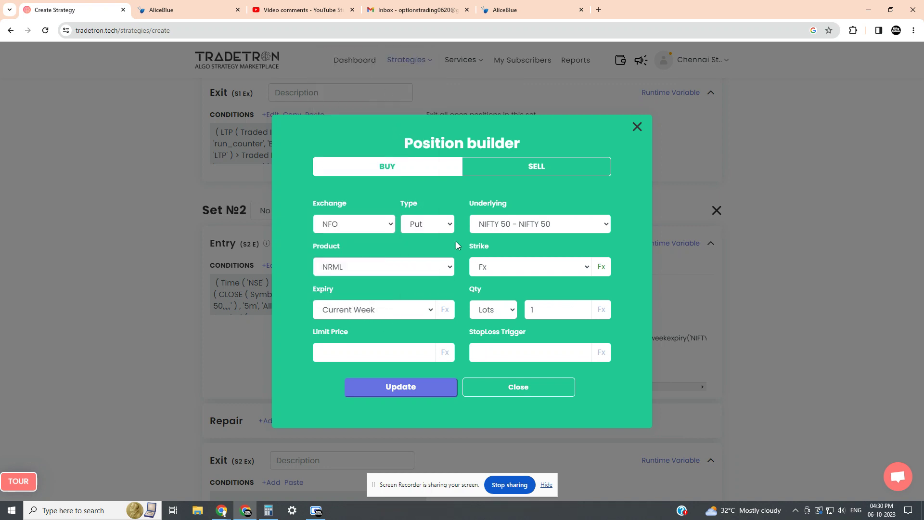
# - Check the position's strike formula, update the position and close the Position builder
pyautogui.click(601, 267)
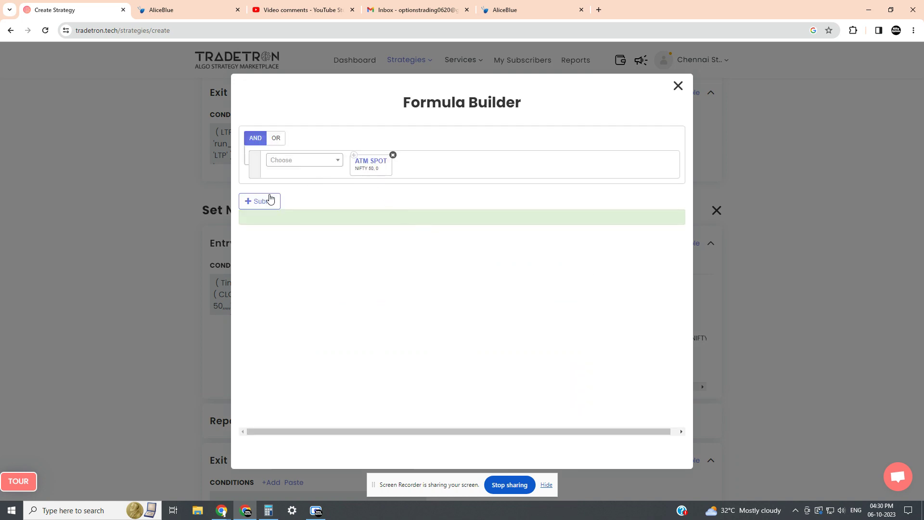
pyautogui.click(678, 87)
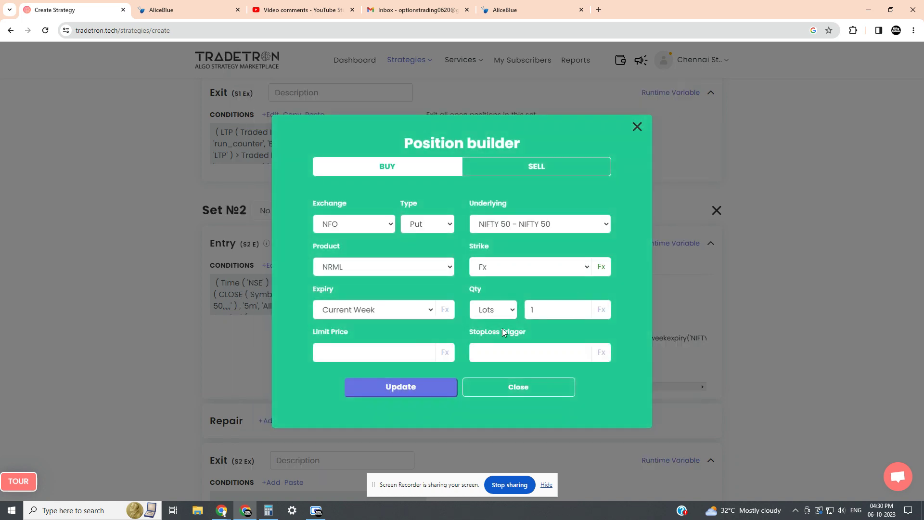
pyautogui.click(401, 388)
pyautogui.click(517, 375)
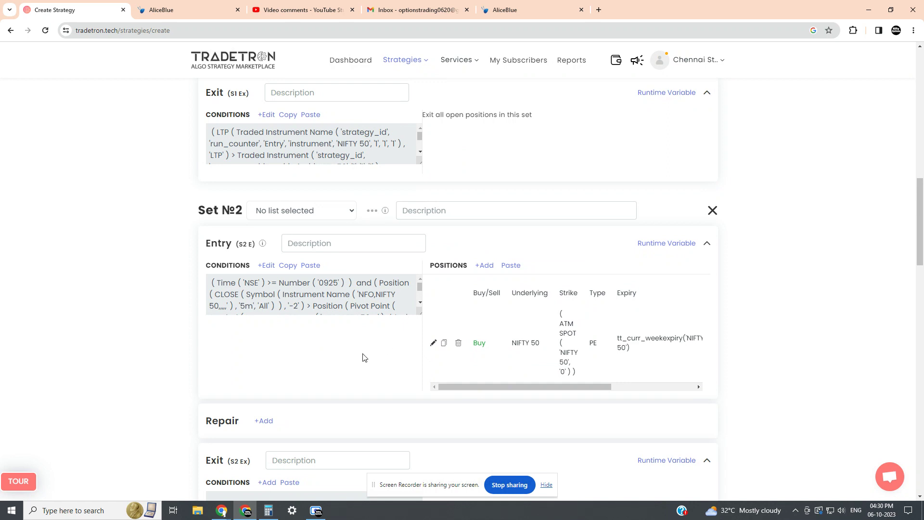
# - Copy Set 1's exit conditions into Set 2's exit conditions
pyautogui.scroll(-3, 325, 400)
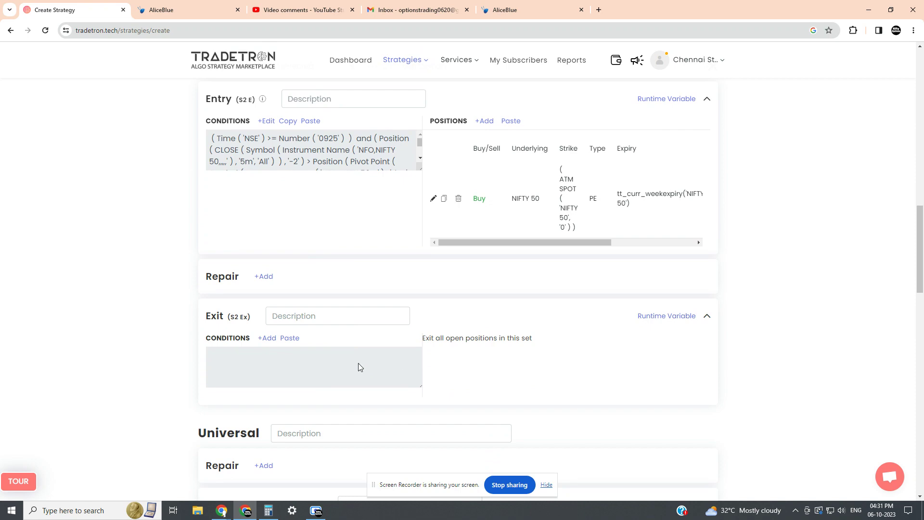
pyautogui.scroll(8, 284, 343)
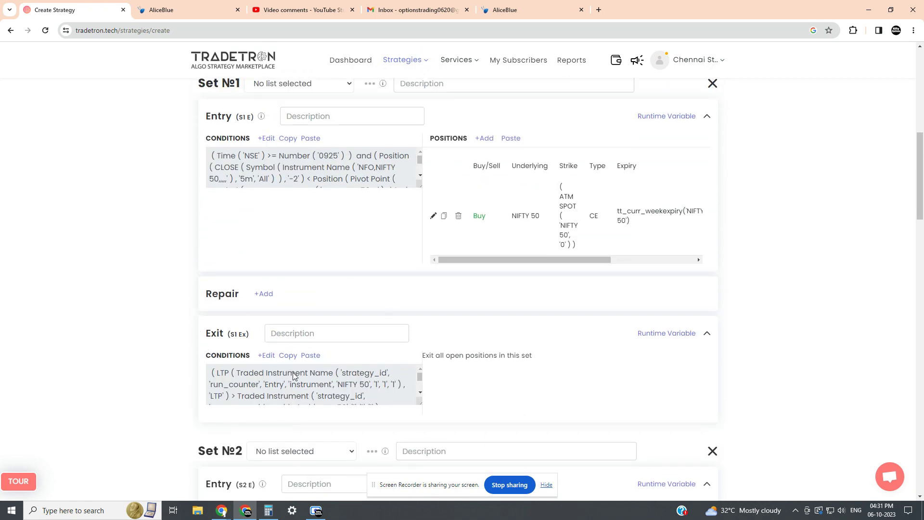
pyautogui.click(288, 355)
pyautogui.scroll(-4, 361, 359)
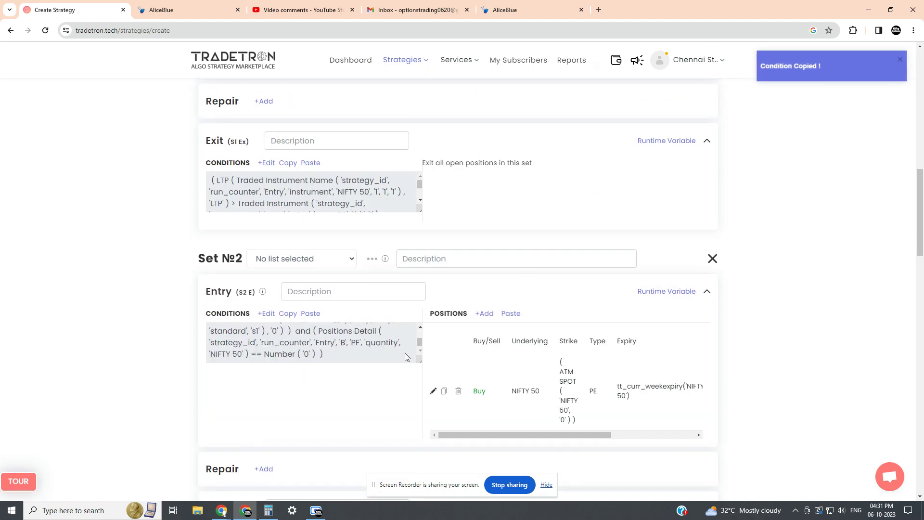
pyautogui.scroll(-4, 406, 356)
pyautogui.click(296, 340)
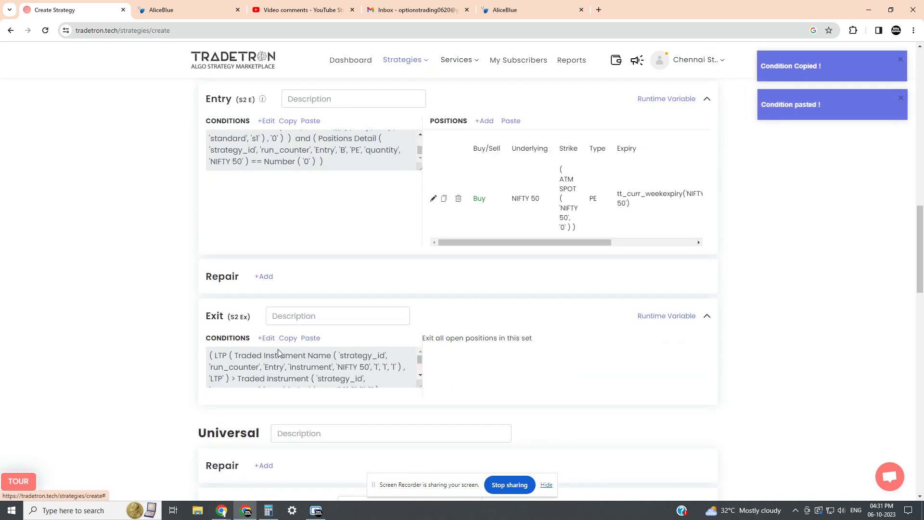
# - Edit Set 2's exit conditions, setting Set Number to 2 for the LTP and Traded Instrument keywords in the +100 target condition
pyautogui.click(271, 340)
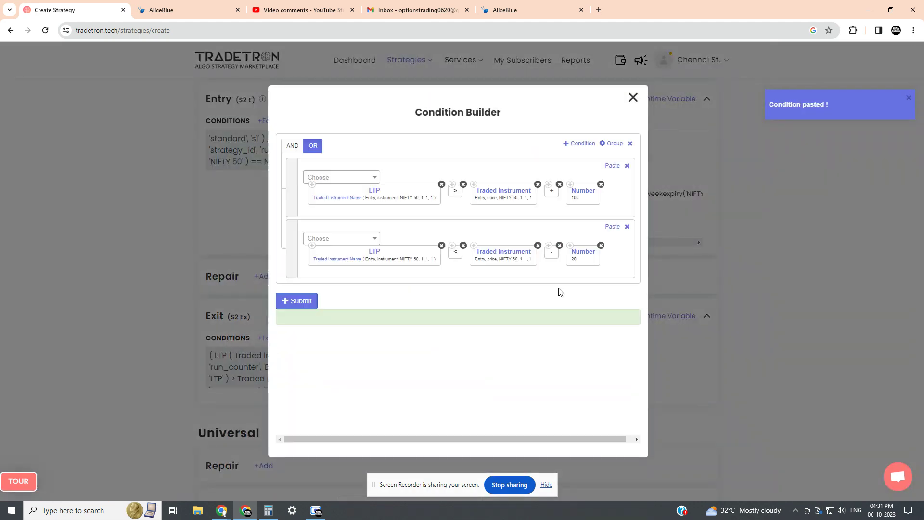
pyautogui.click(336, 203)
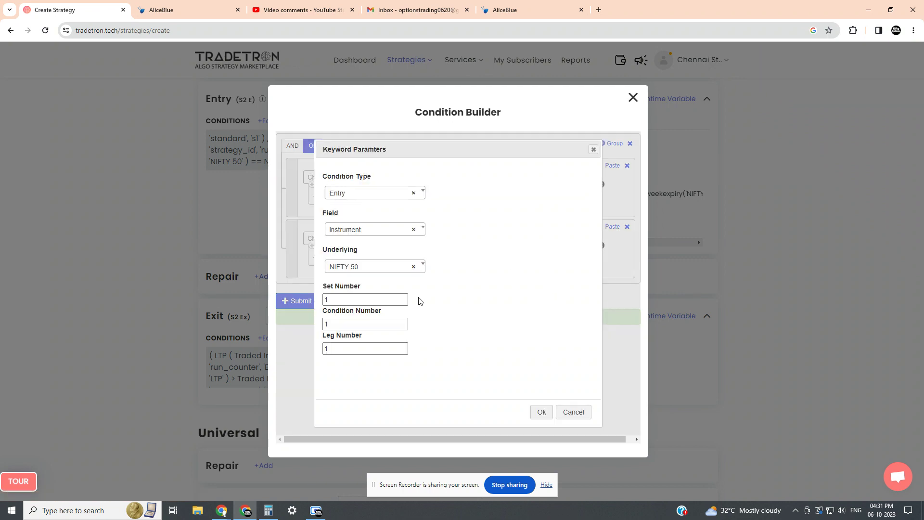
pyautogui.doubleClick(332, 300)
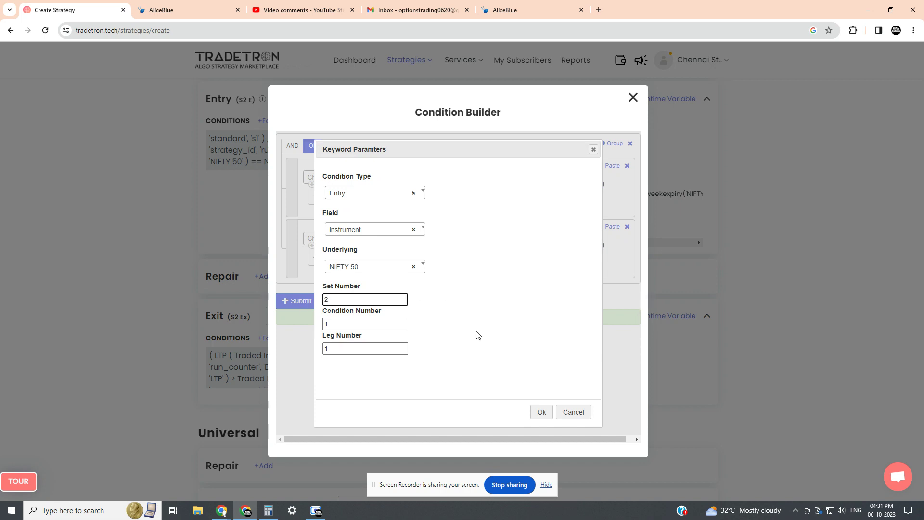
pyautogui.click(542, 412)
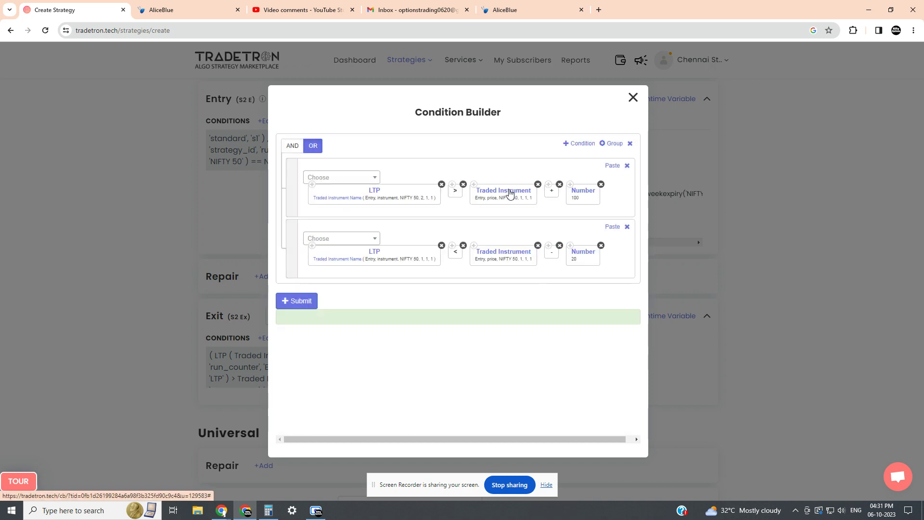
pyautogui.click(510, 196)
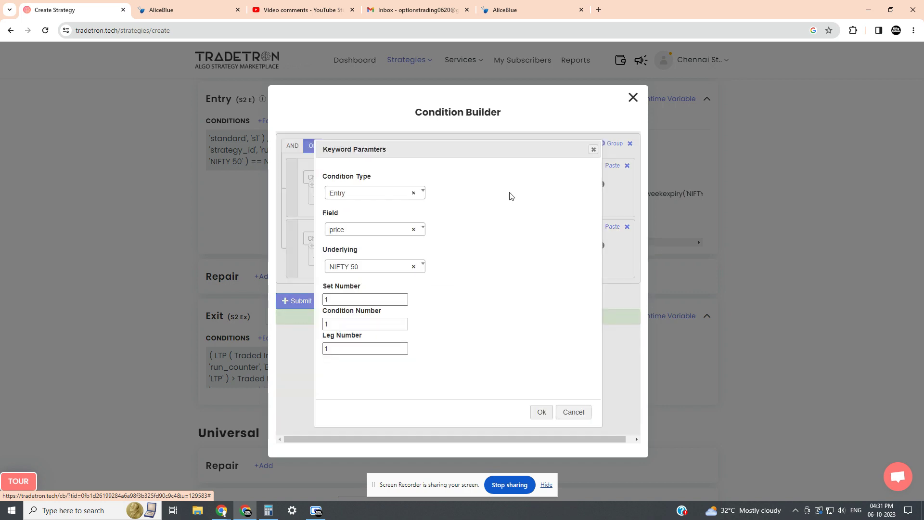
pyautogui.doubleClick(332, 300)
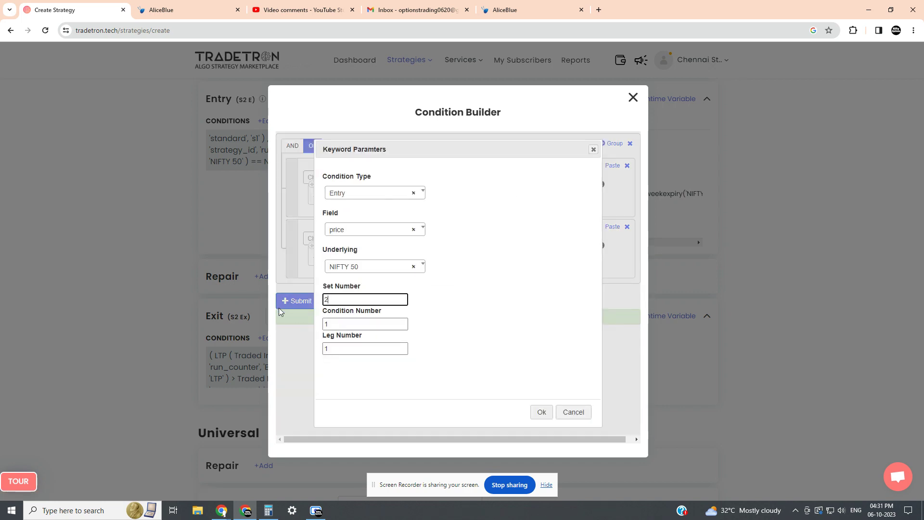
pyautogui.click(542, 412)
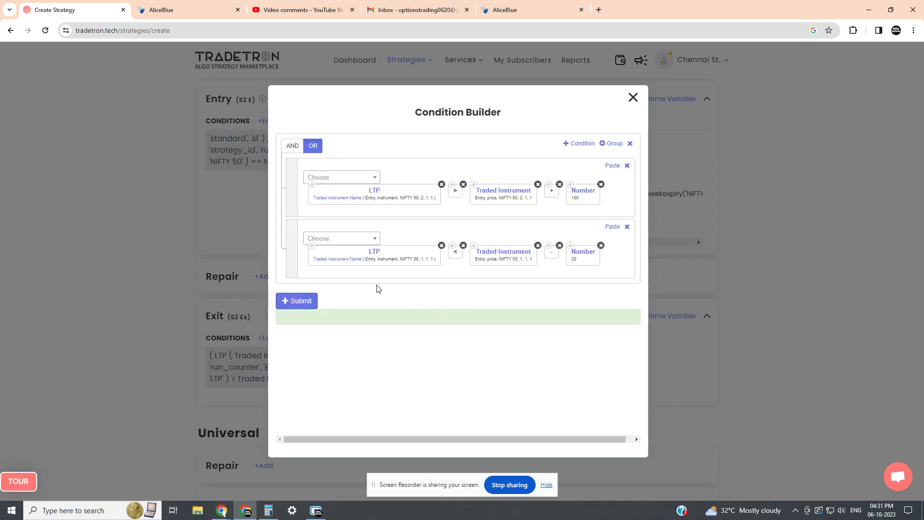
# - Set the Set Number to 2 for both instrument keywords in the -20 stop-loss condition, then submit and close the Condition Builder
pyautogui.click(342, 263)
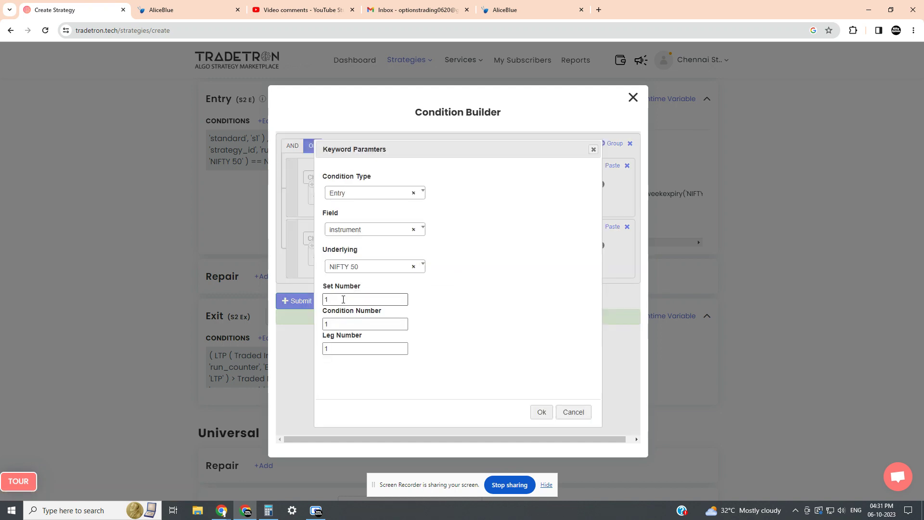
pyautogui.write('2')
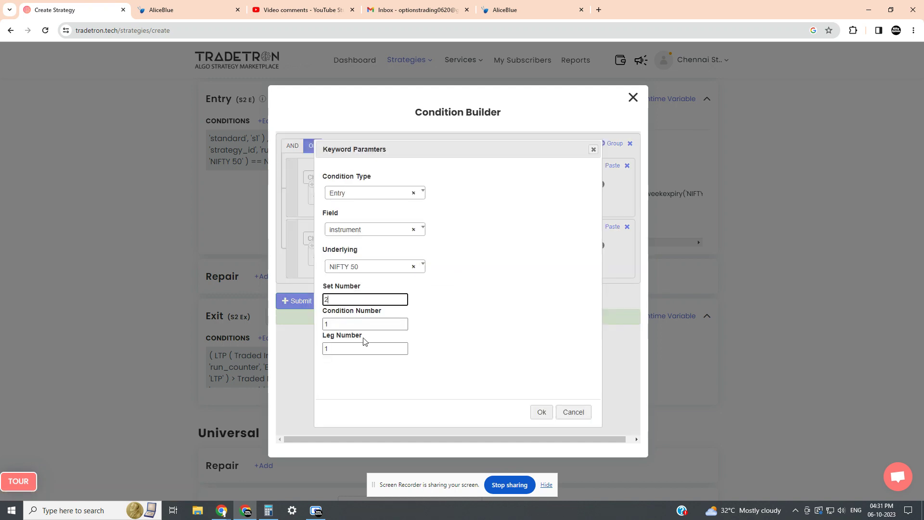
pyautogui.click(541, 413)
pyautogui.click(542, 412)
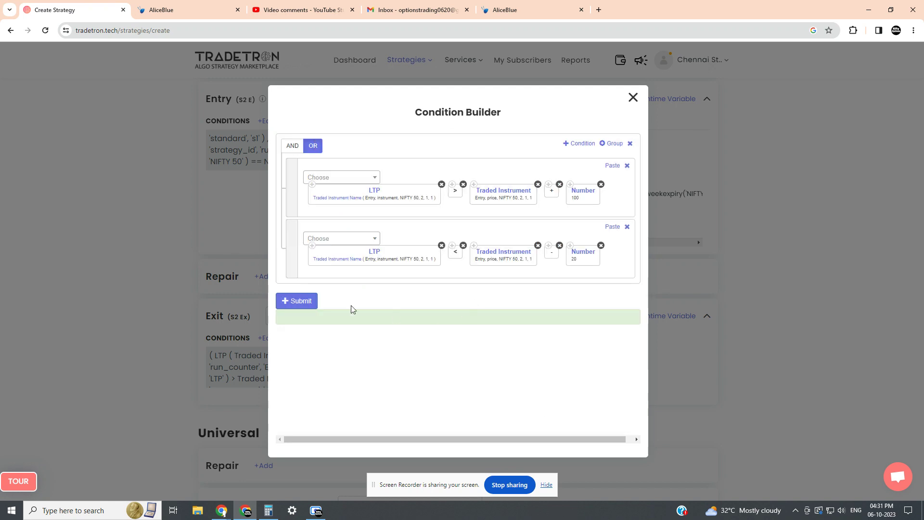
pyautogui.click(303, 302)
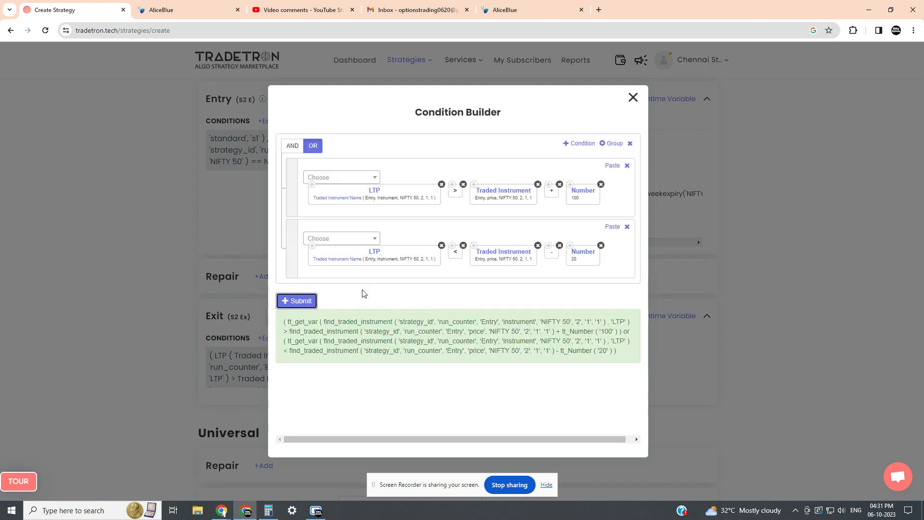
pyautogui.click(633, 97)
# - Start a Universal Exit condition with the Time keyword for NSE
pyautogui.scroll(-4, 433, 338)
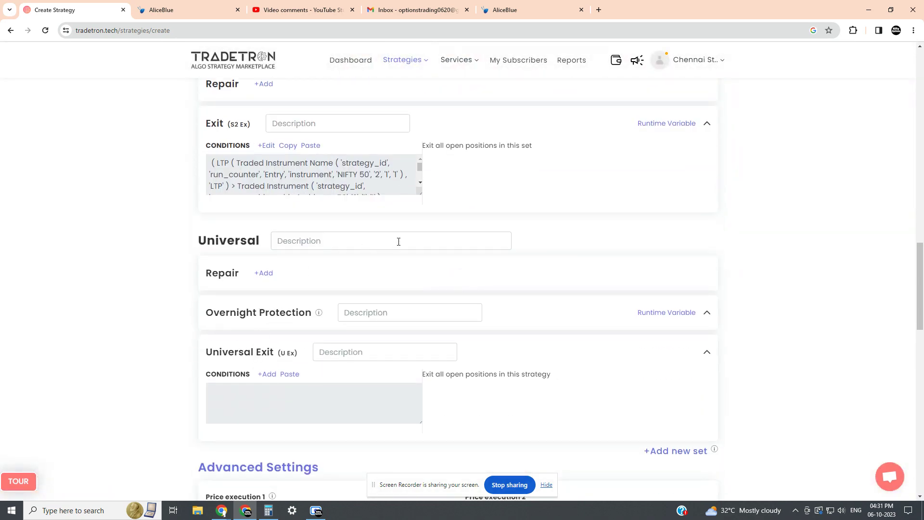
pyautogui.scroll(1, 388, 255)
pyautogui.scroll(-4, 361, 211)
pyautogui.scroll(4, 359, 210)
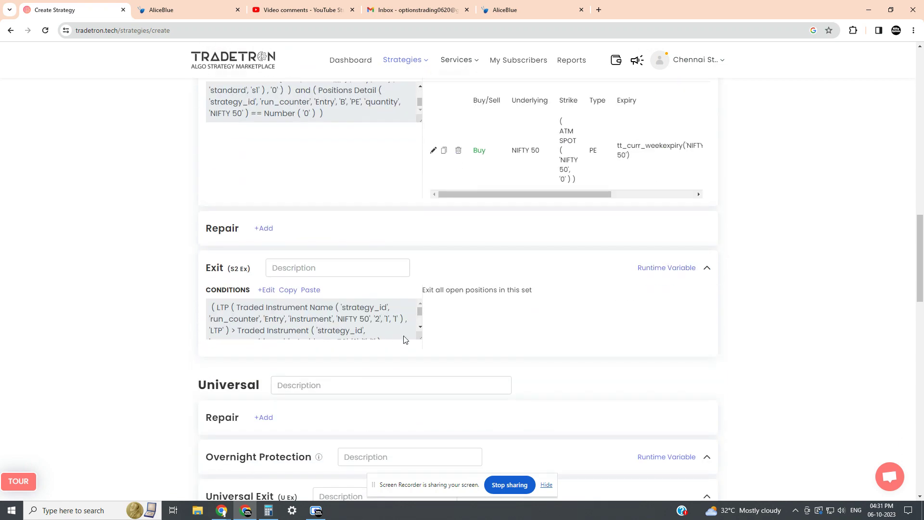
pyautogui.scroll(-3, 556, 303)
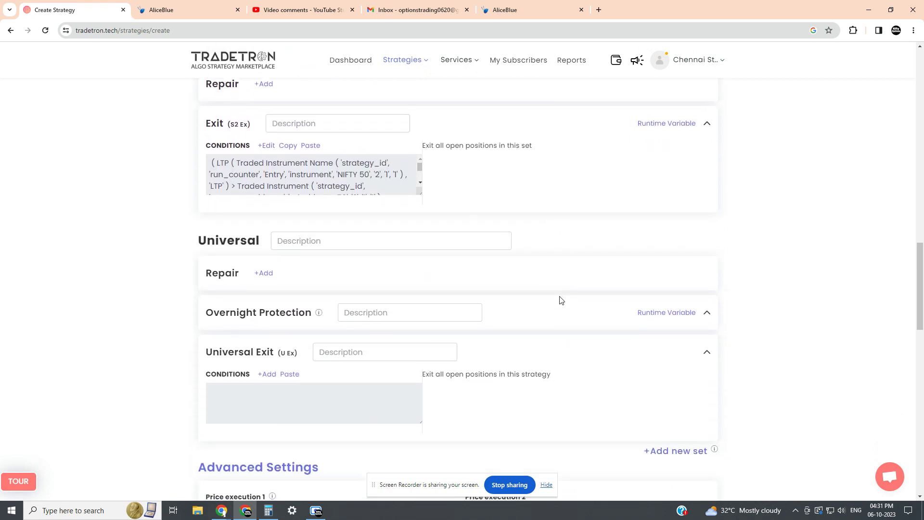
pyautogui.click(269, 379)
pyautogui.click(321, 165)
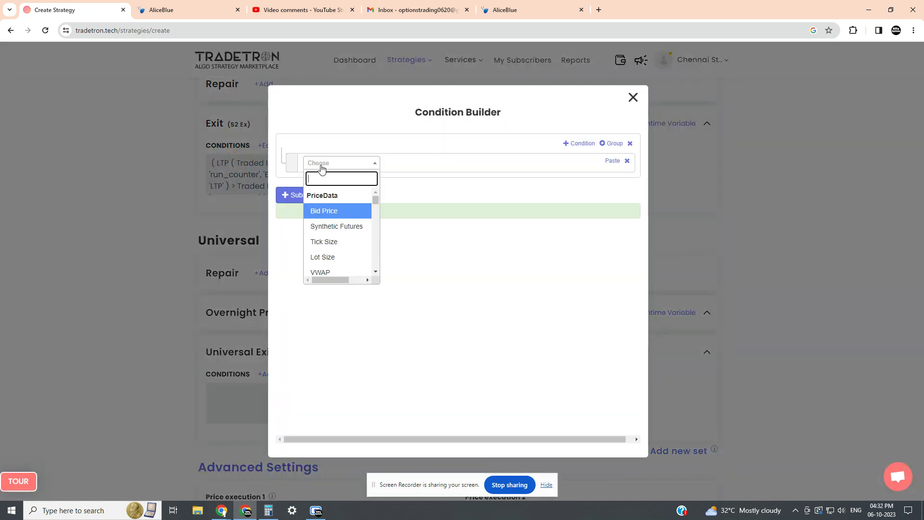
pyautogui.write('tom')
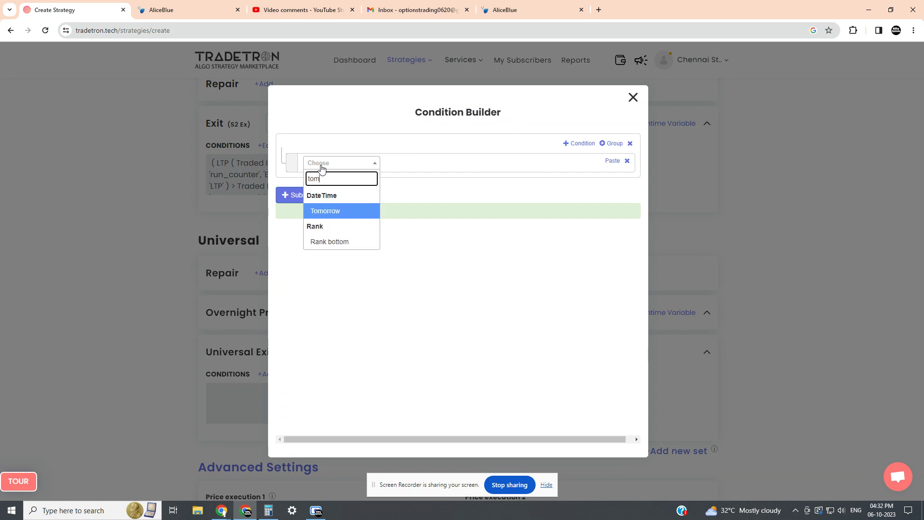
pyautogui.write('e')
pyautogui.press('BackSpace')
pyautogui.press('BackSpace')
pyautogui.press('BackSpace')
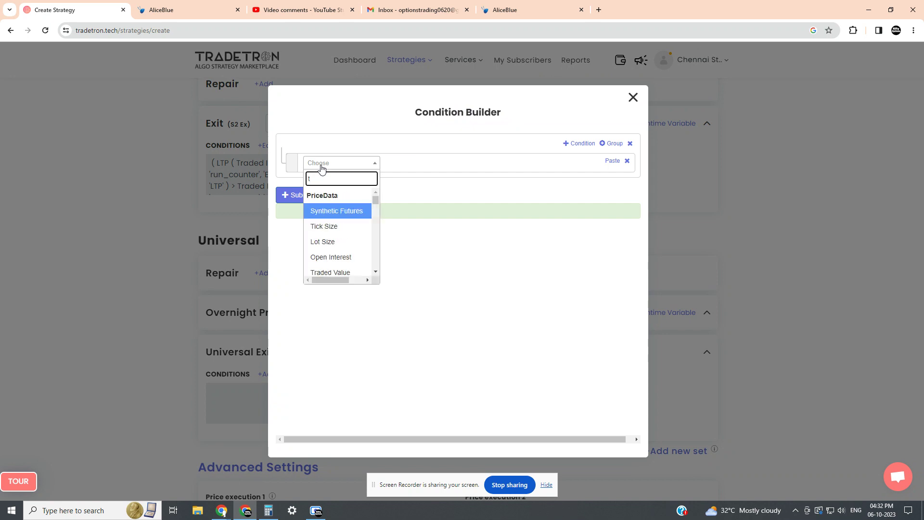
pyautogui.write('im')
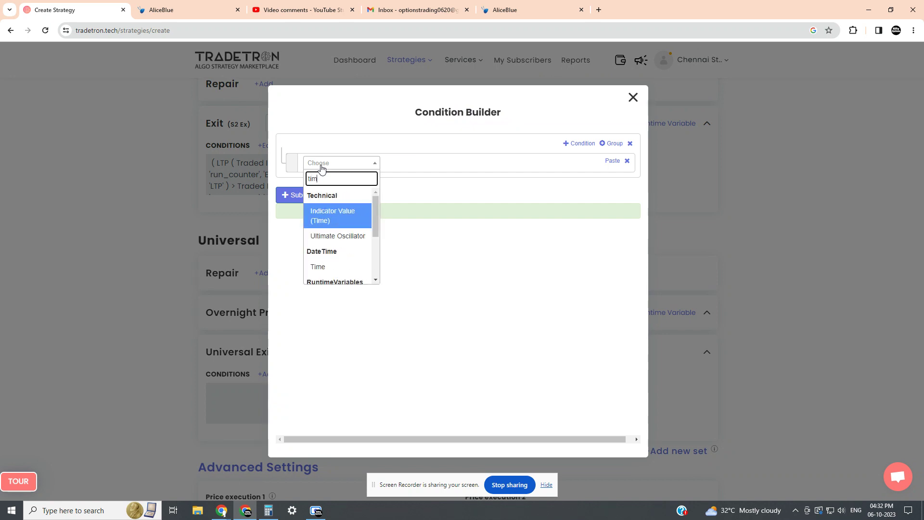
pyautogui.click(346, 267)
pyautogui.click(493, 365)
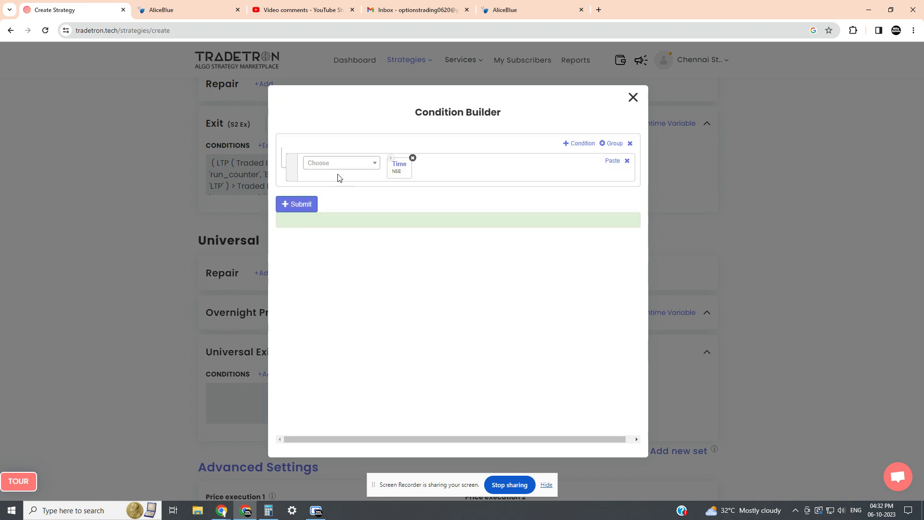
# - Complete the Universal Exit time condition with the >= operator and a Number value of 1500
pyautogui.click(329, 165)
pyautogui.write('>')
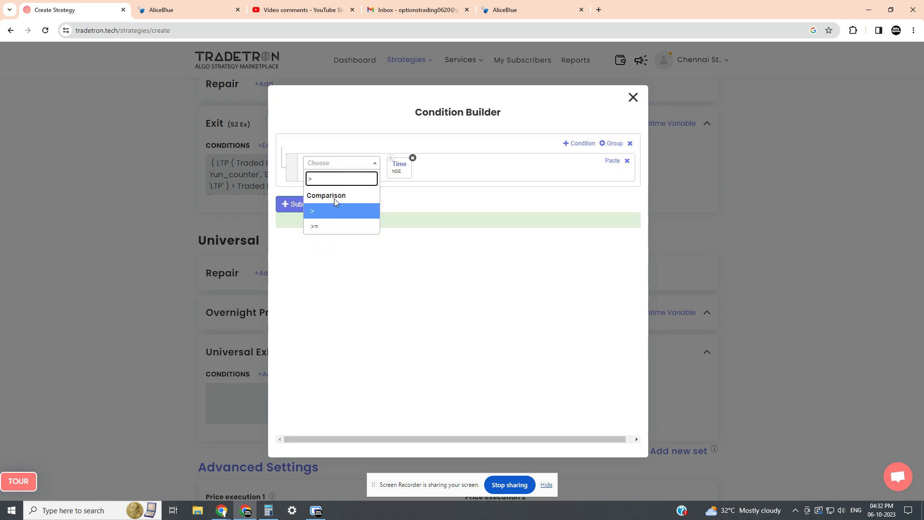
pyautogui.click(348, 230)
pyautogui.click(358, 164)
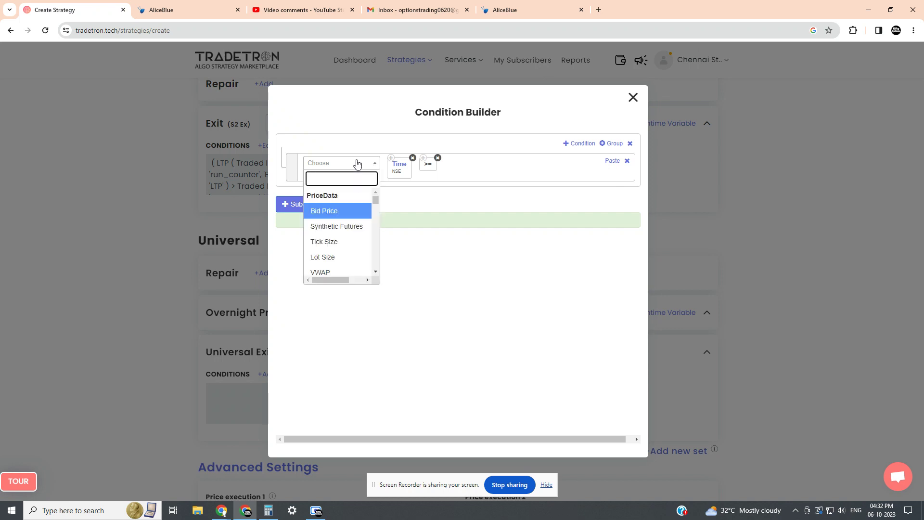
pyautogui.write('num')
pyautogui.click(341, 268)
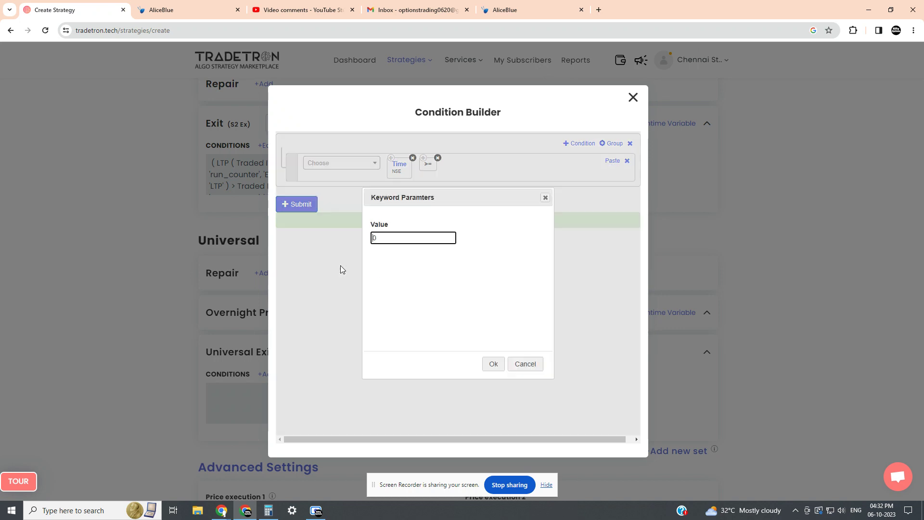
pyautogui.write('1500')
pyautogui.click(494, 364)
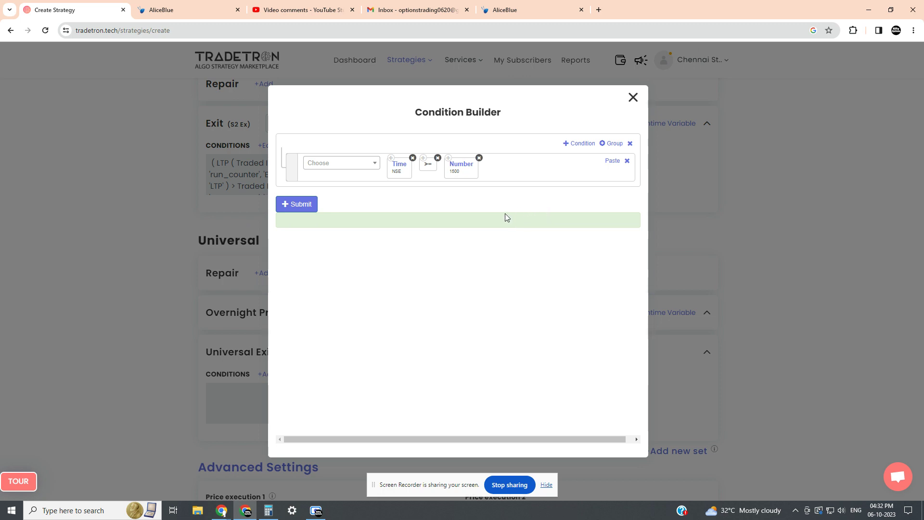
# - Add a second Universal Exit condition joined with OR and give it the PNL keyword and the > operator
pyautogui.click(581, 144)
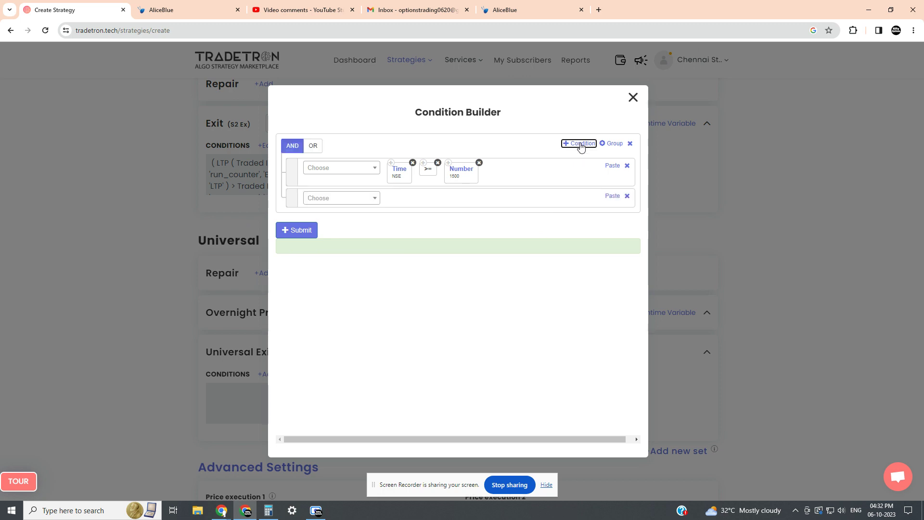
pyautogui.click(314, 146)
pyautogui.click(336, 201)
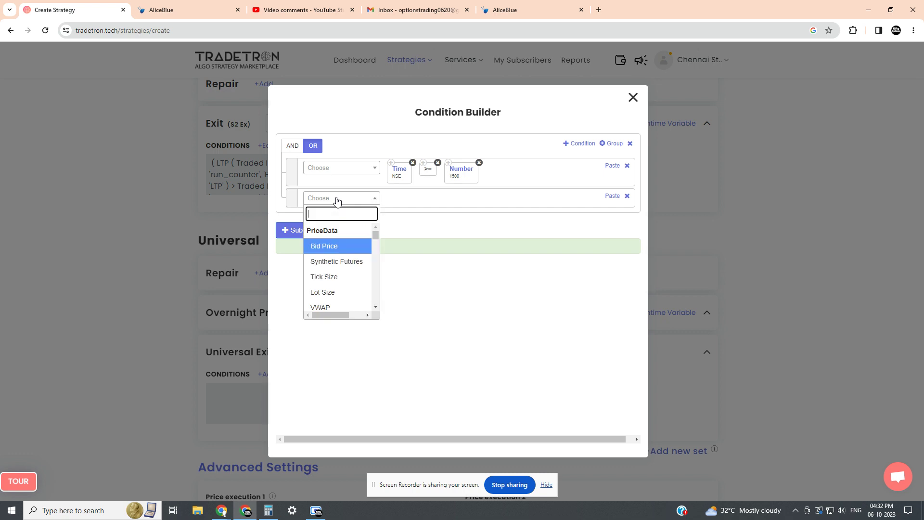
pyautogui.write('pnl')
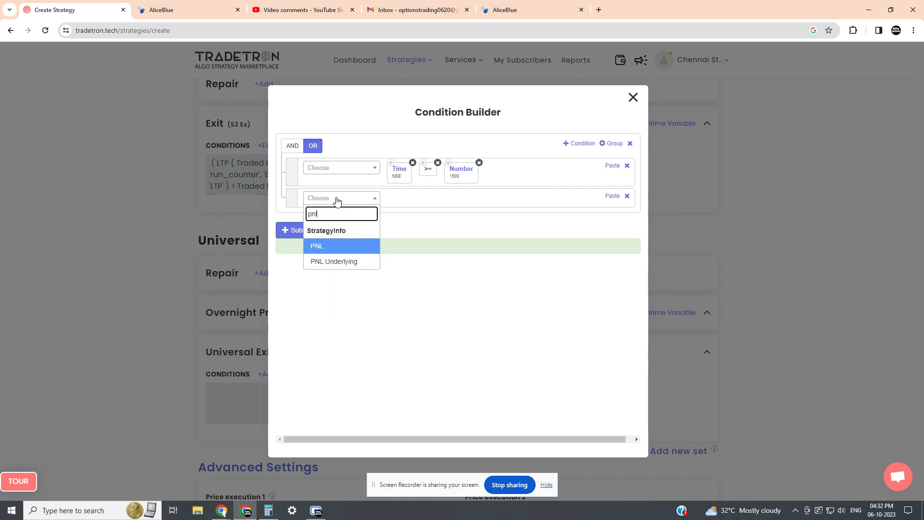
pyautogui.click(341, 245)
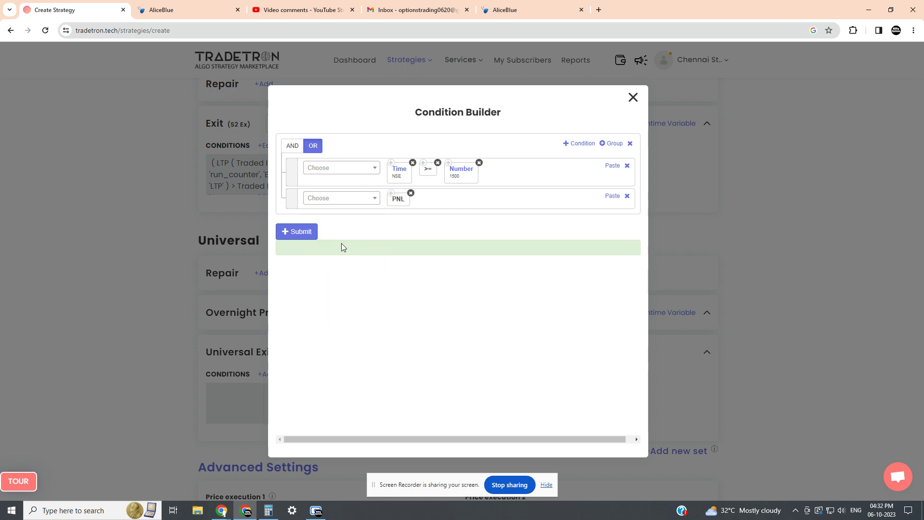
pyautogui.click(342, 199)
pyautogui.write('>')
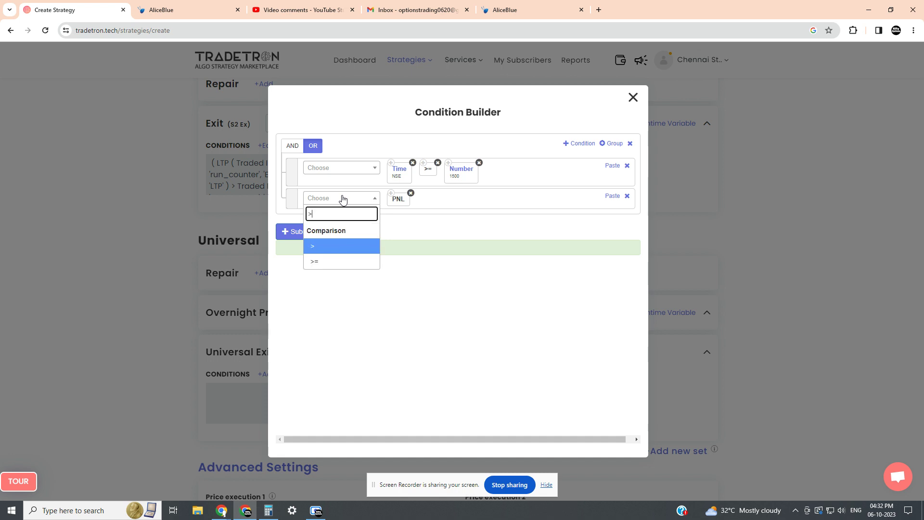
pyautogui.click(353, 246)
# - Copy the Number keyword from the time condition into the PNL condition and set its value to 1000
pyautogui.click(453, 168)
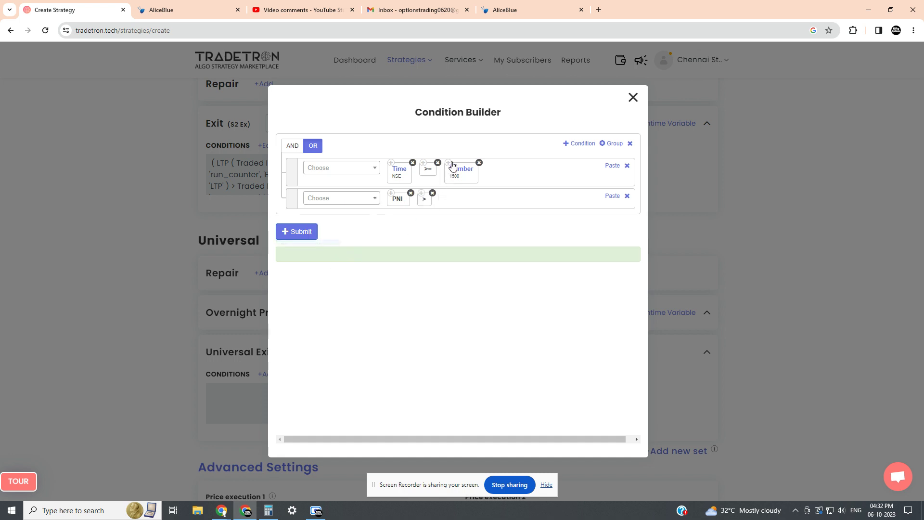
pyautogui.click(612, 196)
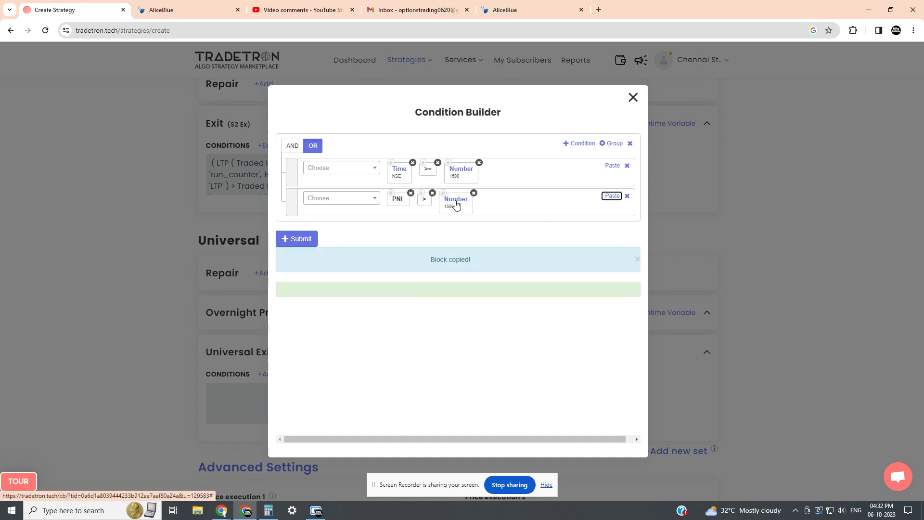
pyautogui.click(452, 201)
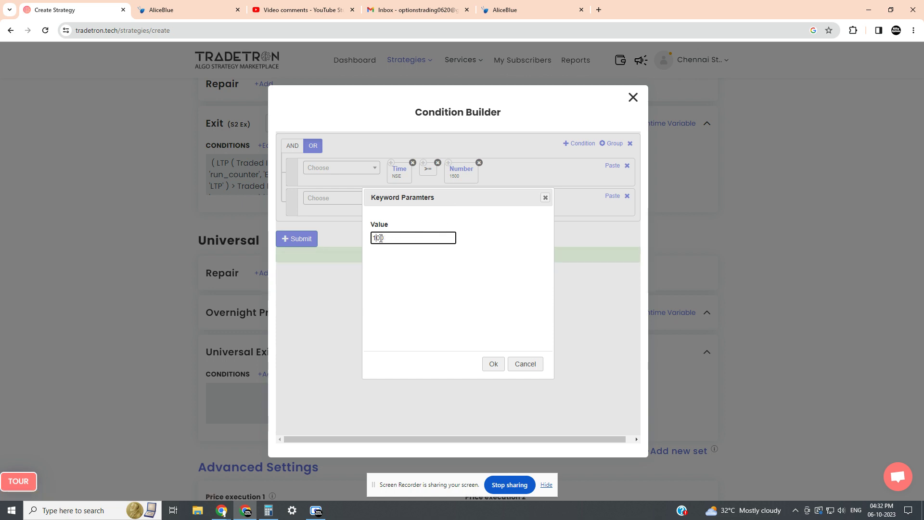
pyautogui.click(494, 364)
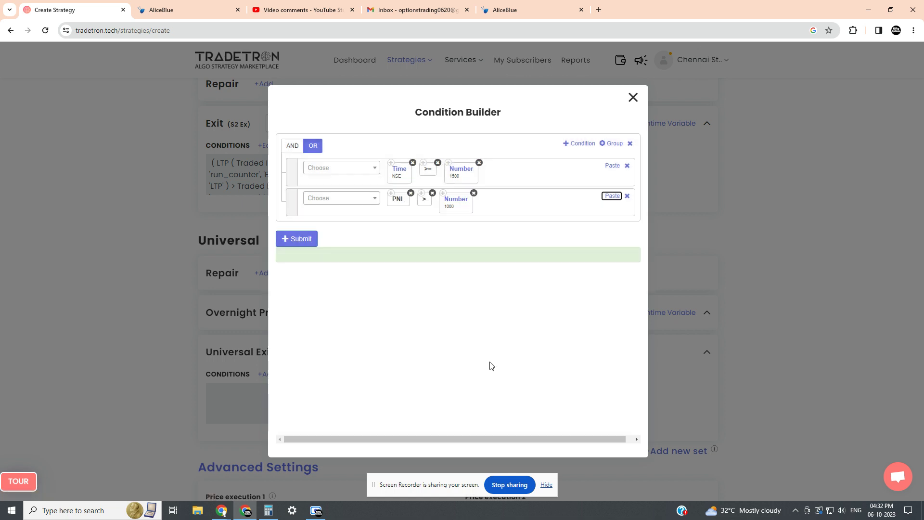
# - Multiply the PNL condition's number by the Multiplier keyword, then submit the universal exit and close the Condition Builder
pyautogui.click(324, 199)
pyautogui.write('*')
pyautogui.click(351, 248)
pyautogui.click(339, 201)
pyautogui.write('mult')
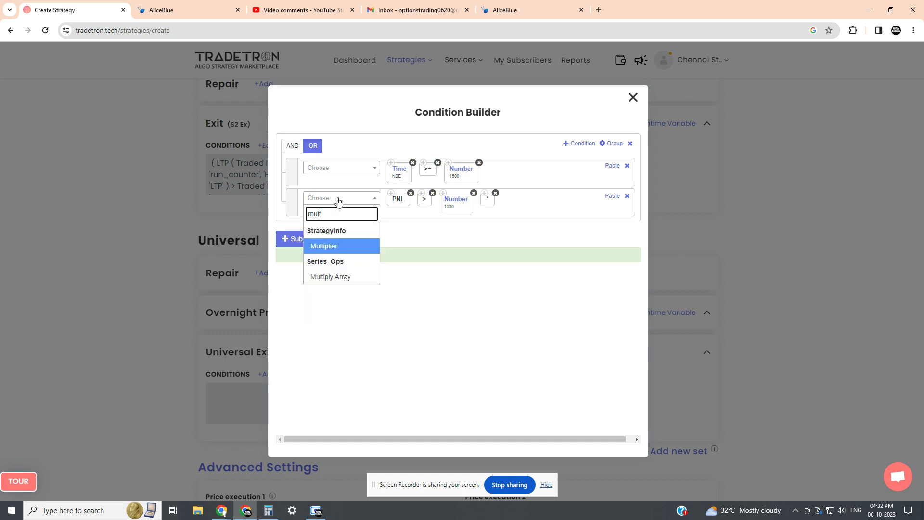
pyautogui.click(350, 248)
pyautogui.click(284, 239)
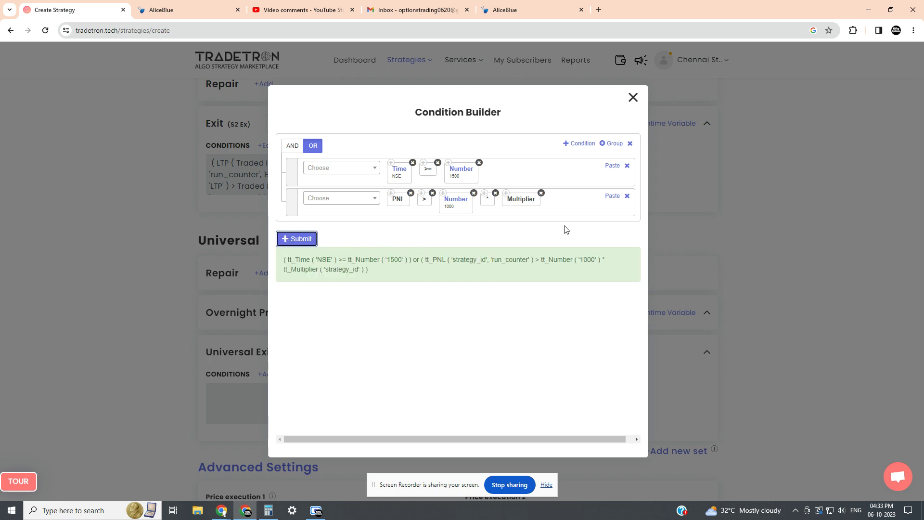
pyautogui.click(634, 98)
# - In the advanced settings, set Reactivate on exit after to 6 hours and Check conditions every to Check continuously
pyautogui.scroll(-4, 528, 297)
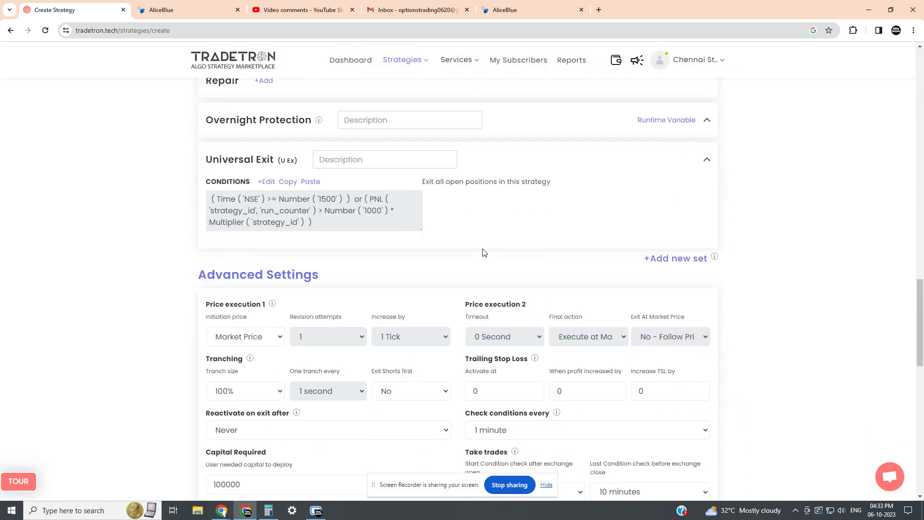
pyautogui.scroll(-3, 484, 253)
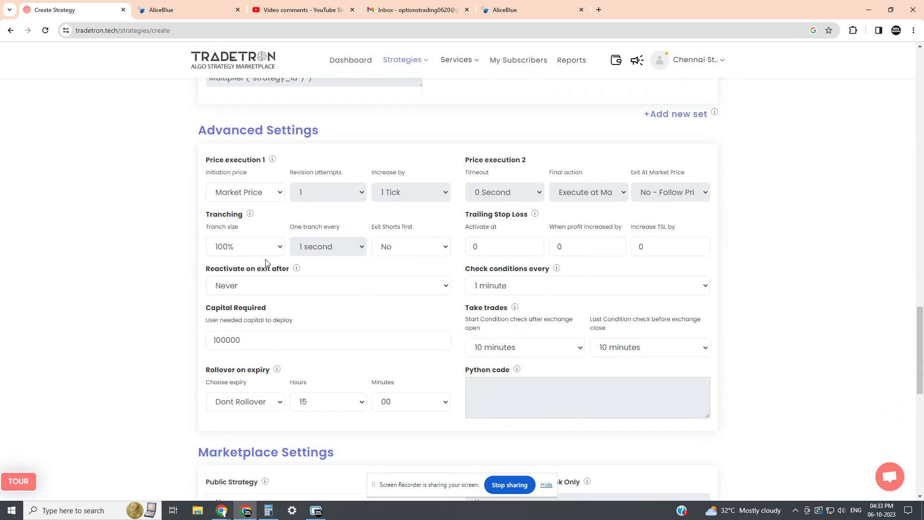
pyautogui.click(276, 285)
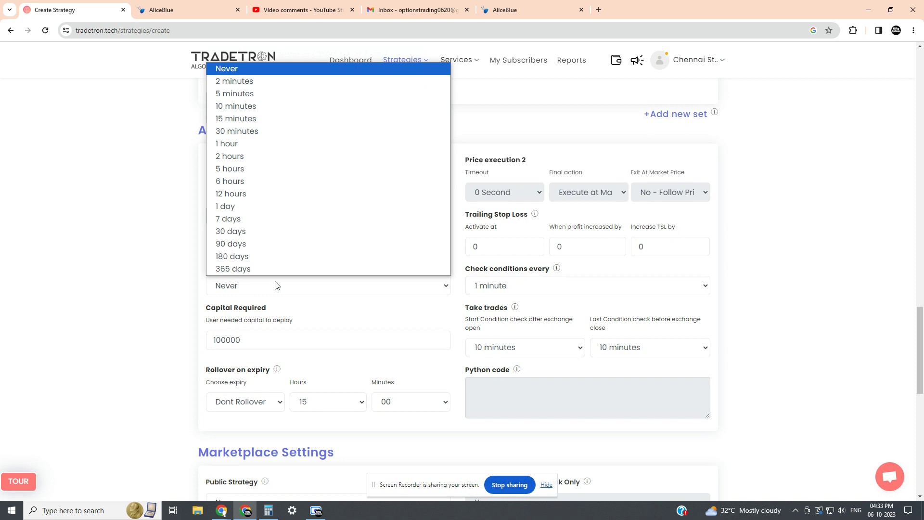
pyautogui.click(235, 182)
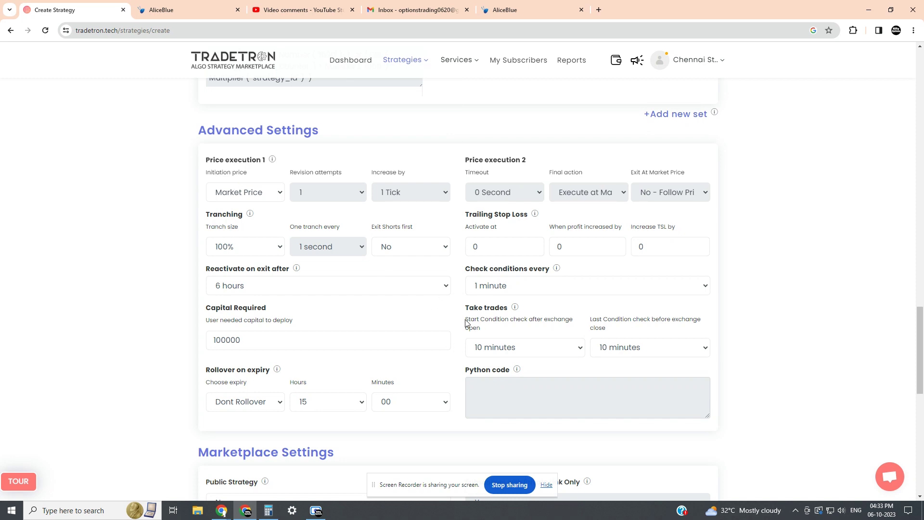
pyautogui.click(521, 289)
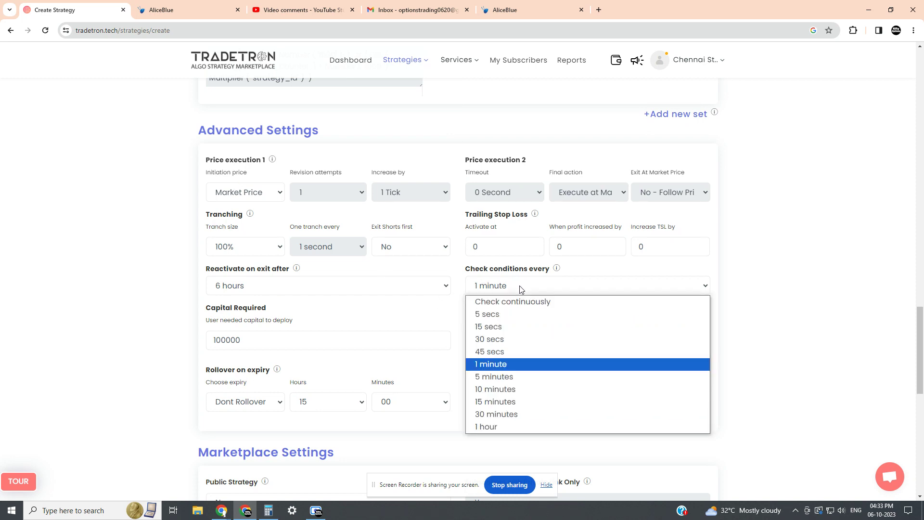
pyautogui.click(523, 303)
# - Review the advanced and marketplace settings, then create the strategy
pyautogui.scroll(-2, 522, 308)
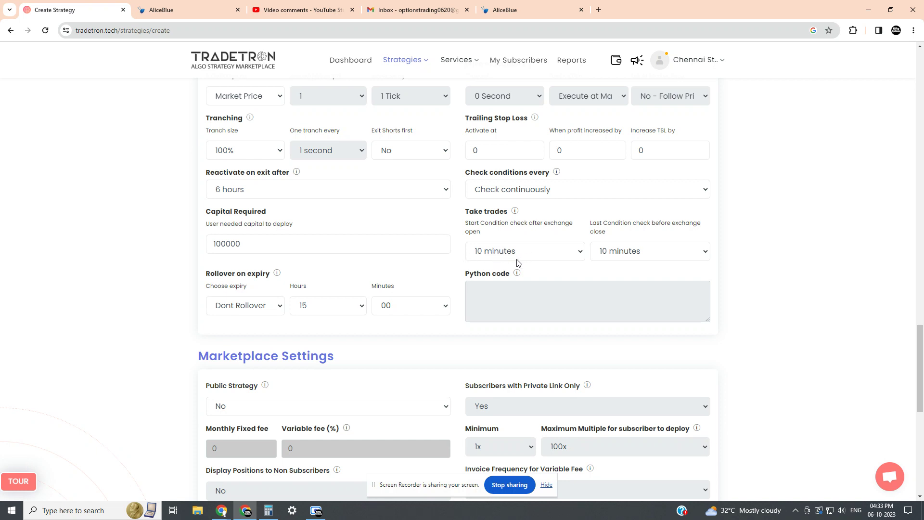
pyautogui.scroll(2, 517, 267)
pyautogui.scroll(2, 634, 355)
pyautogui.scroll(-9, 634, 357)
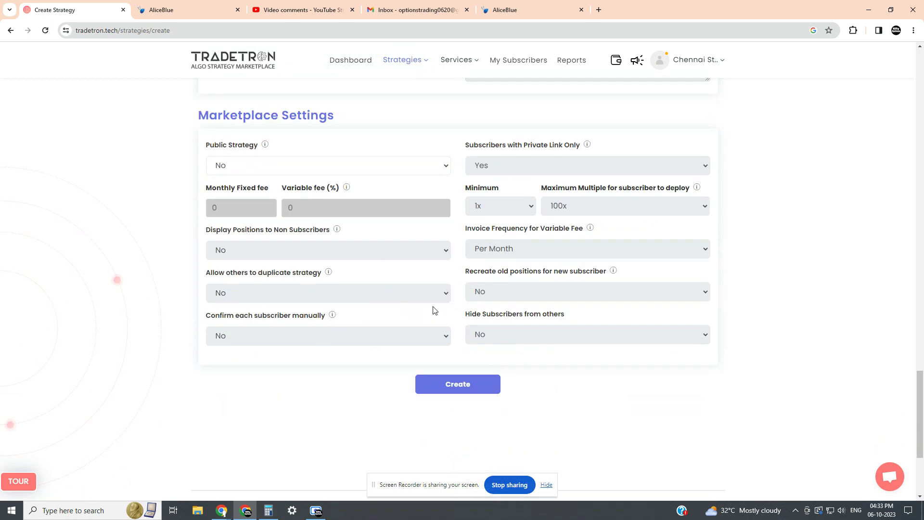
pyautogui.click(463, 388)
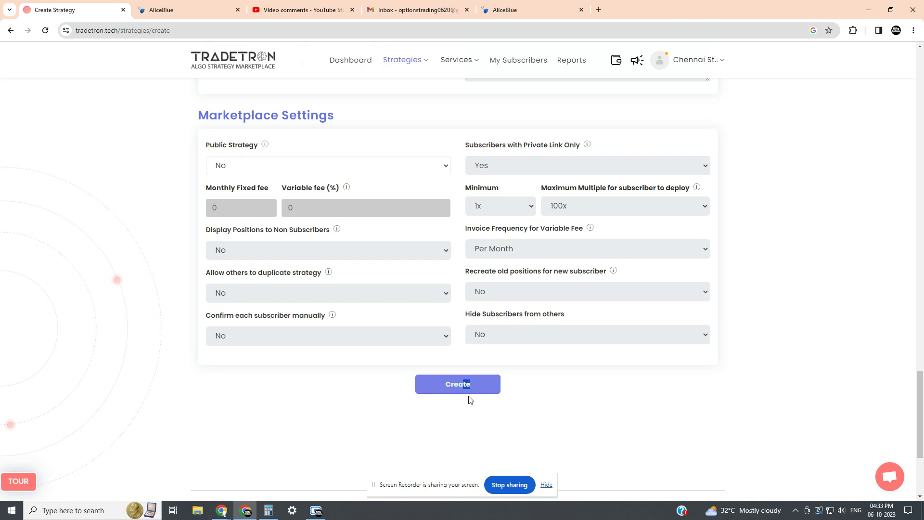